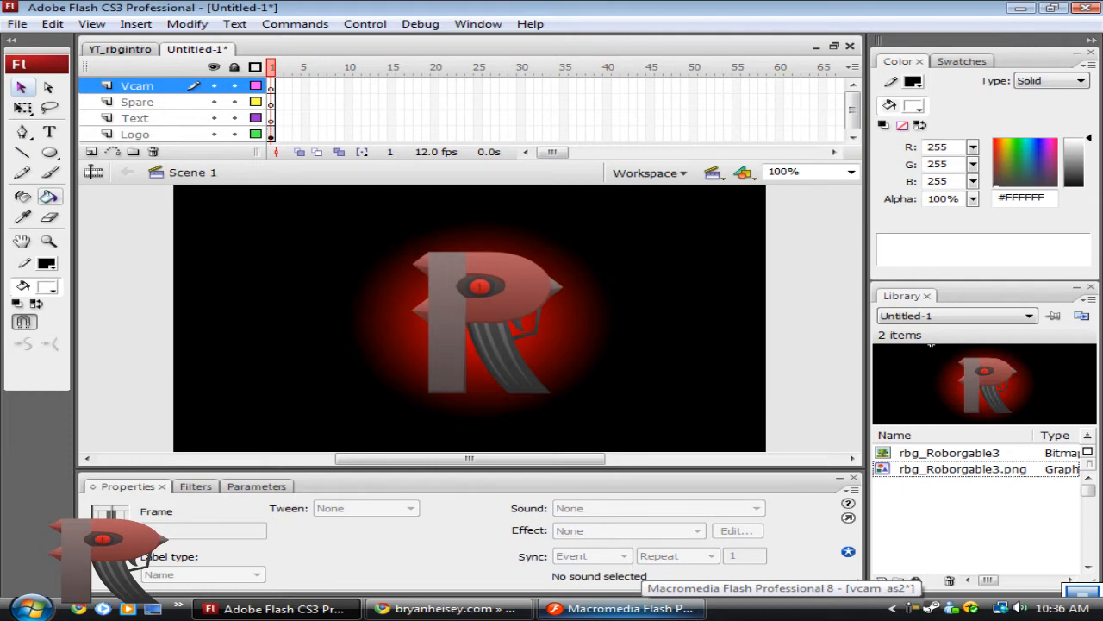
# - Switch to Macromedia Flash Professional 8 and open the vCam clip on the stage to examine its viewfinder artwork
pyautogui.click(630, 608)
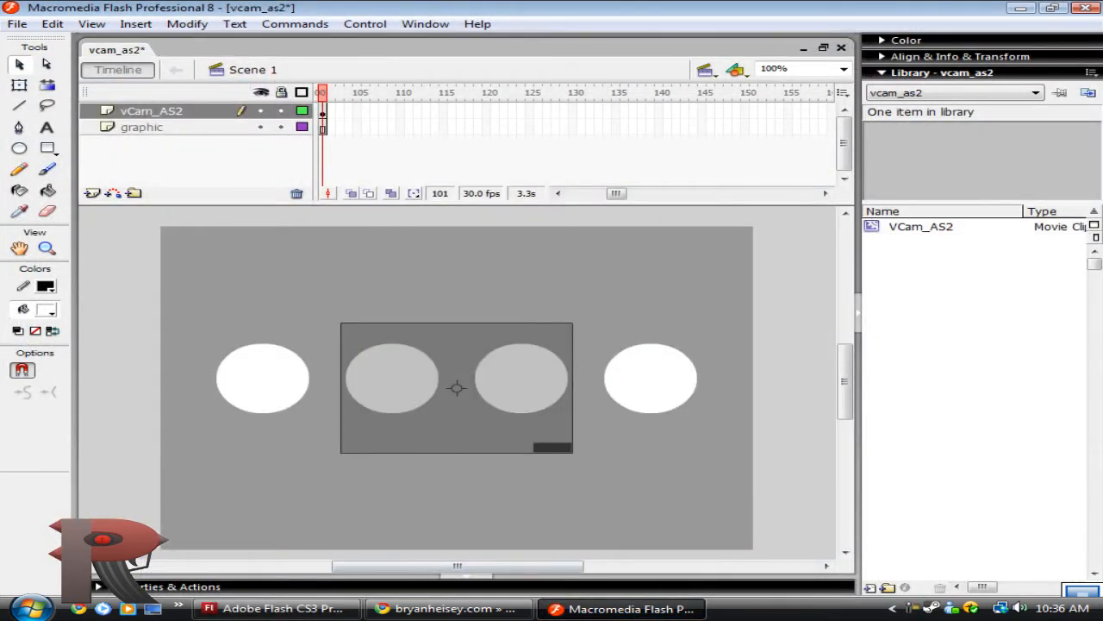
pyautogui.click(457, 388)
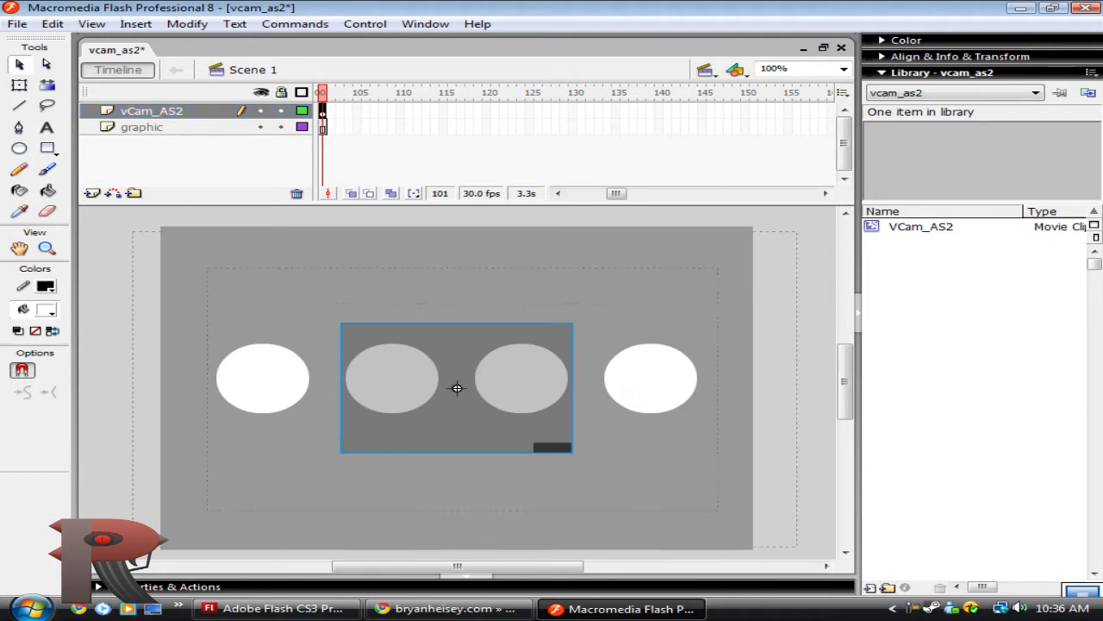
pyautogui.doubleClick(457, 388)
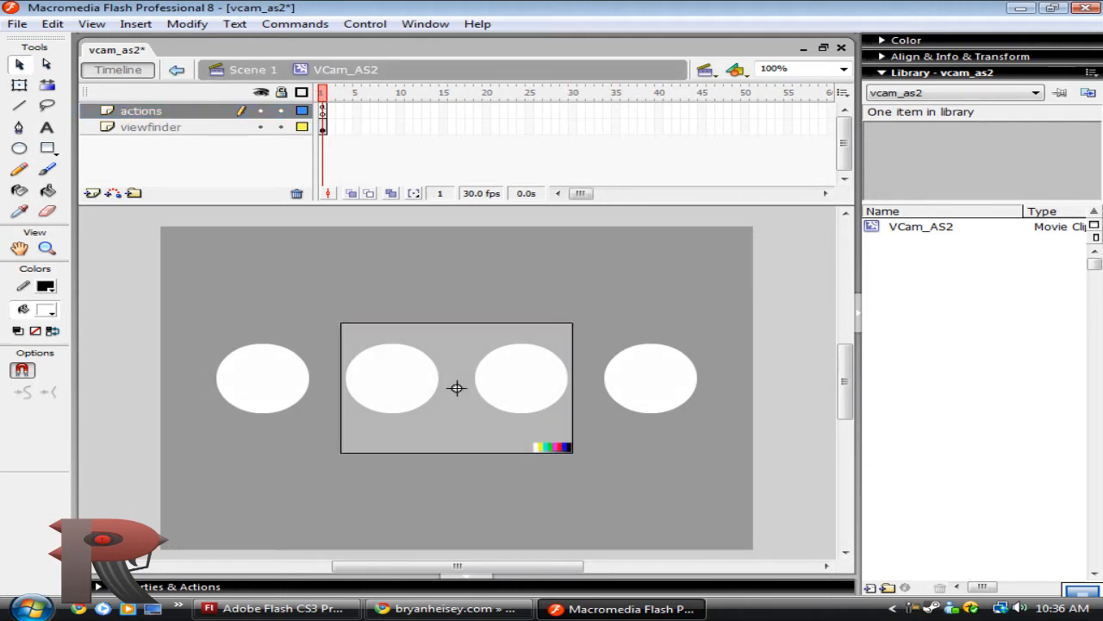
pyautogui.click(457, 387)
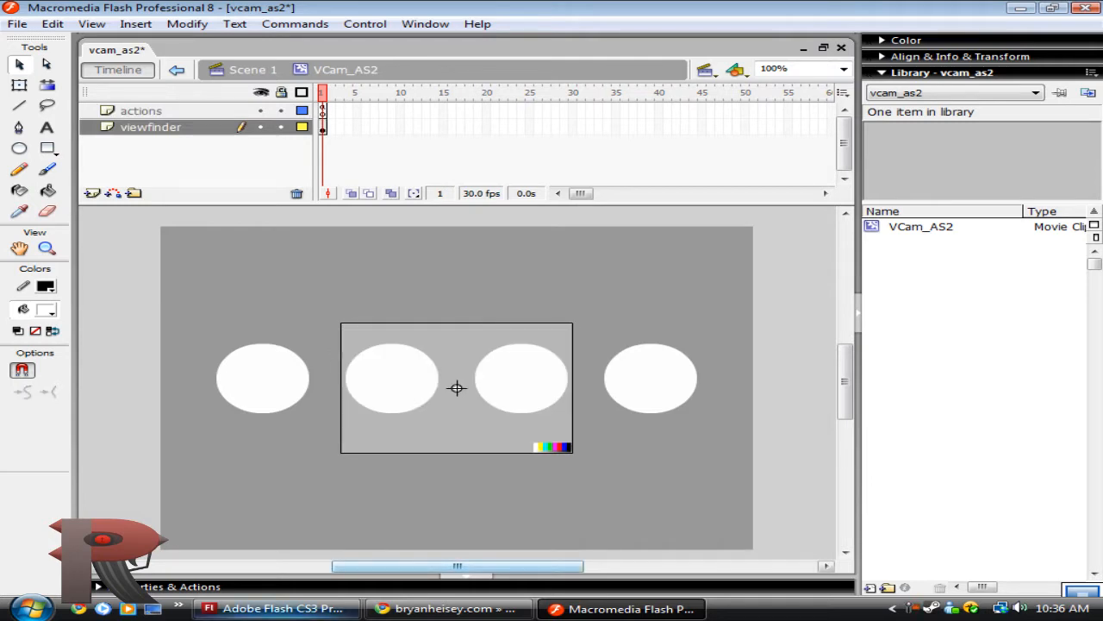
# - Switch back to Adobe Flash CS3, activate the Rectangle tool and set the fill colour to #00EE2F
pyautogui.click(275, 609)
pyautogui.click(851, 171)
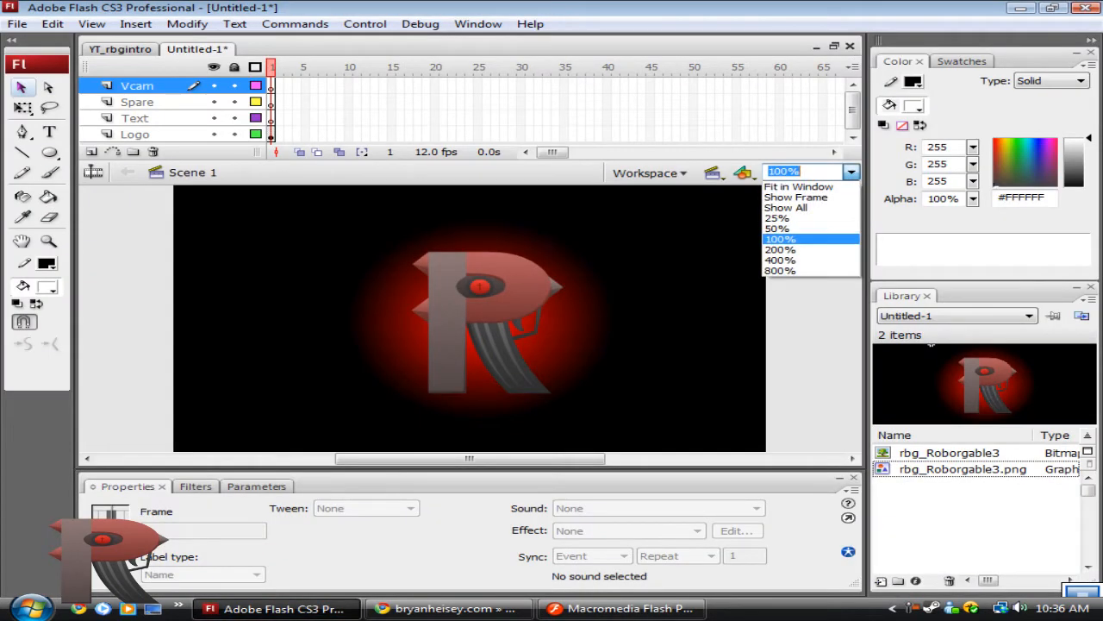
pyautogui.click(780, 228)
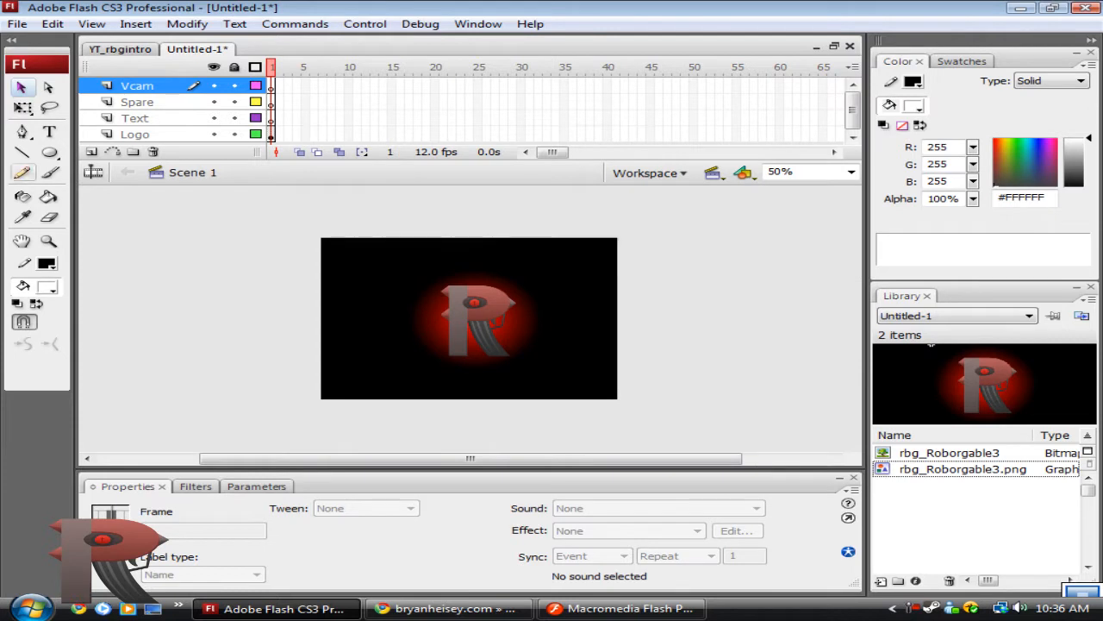
pyautogui.press('o')
pyautogui.click(49, 153)
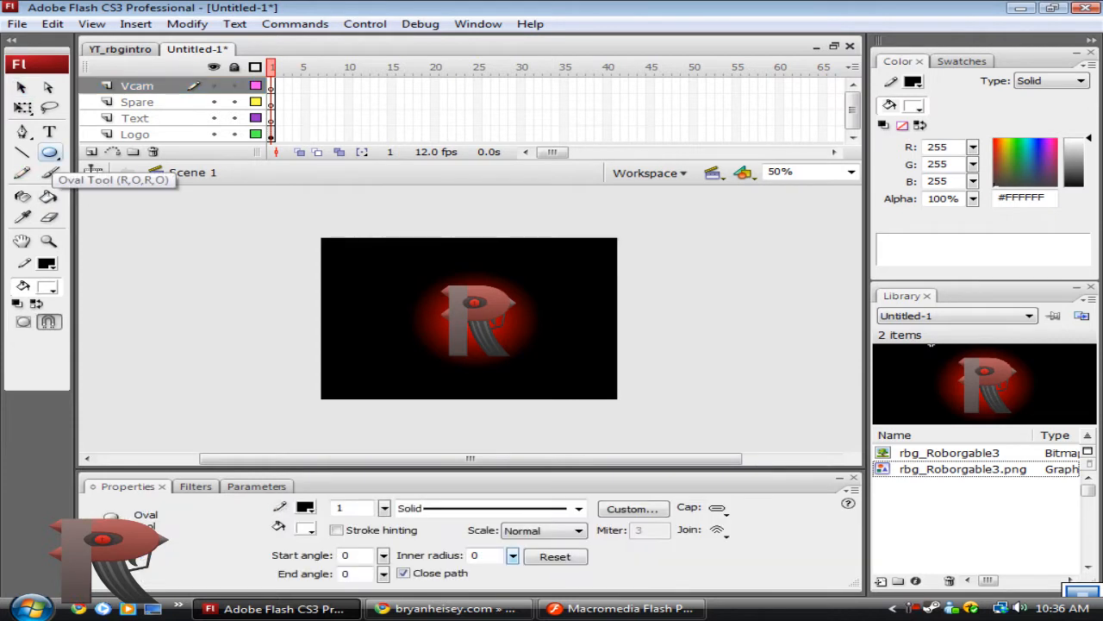
pyautogui.press('r')
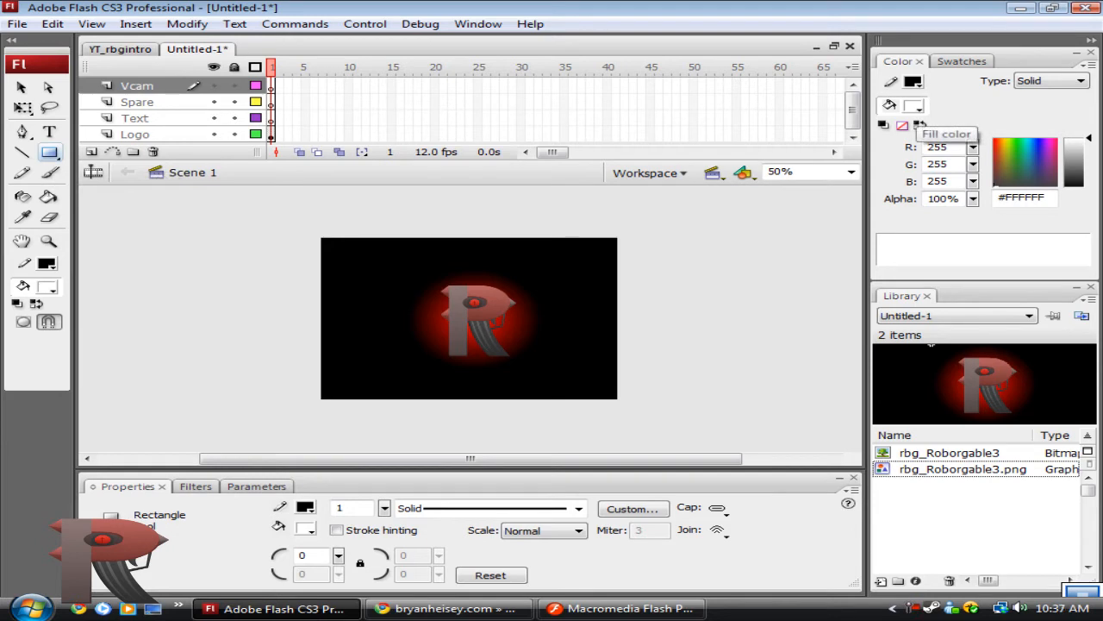
pyautogui.hotkey('alt', 'Tab')
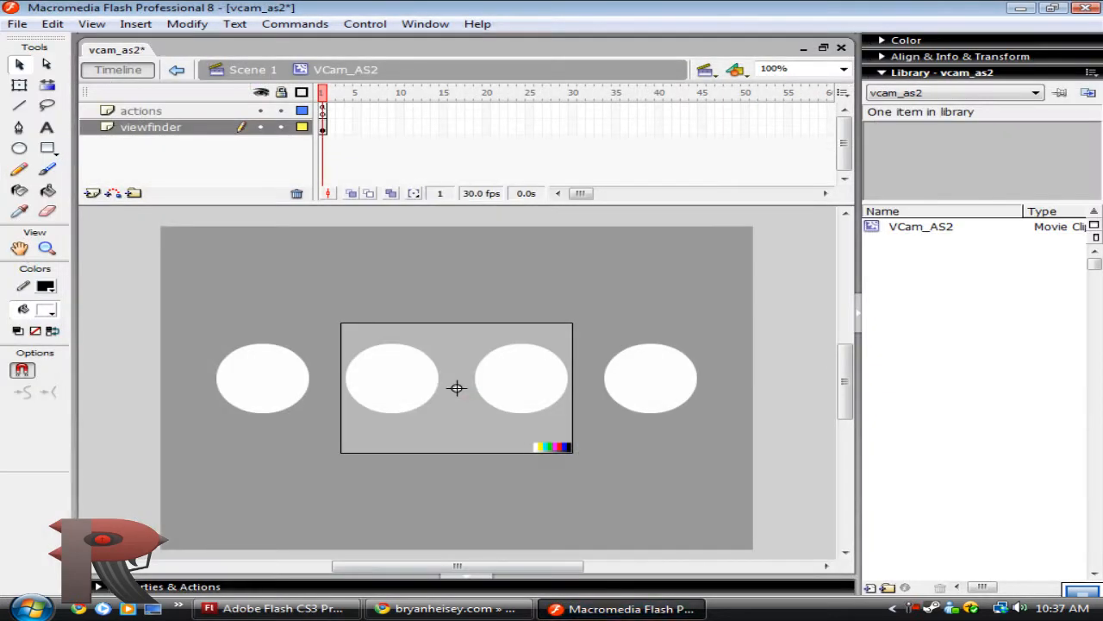
pyautogui.hotkey('alt', 'Tab')
pyautogui.click(1018, 140)
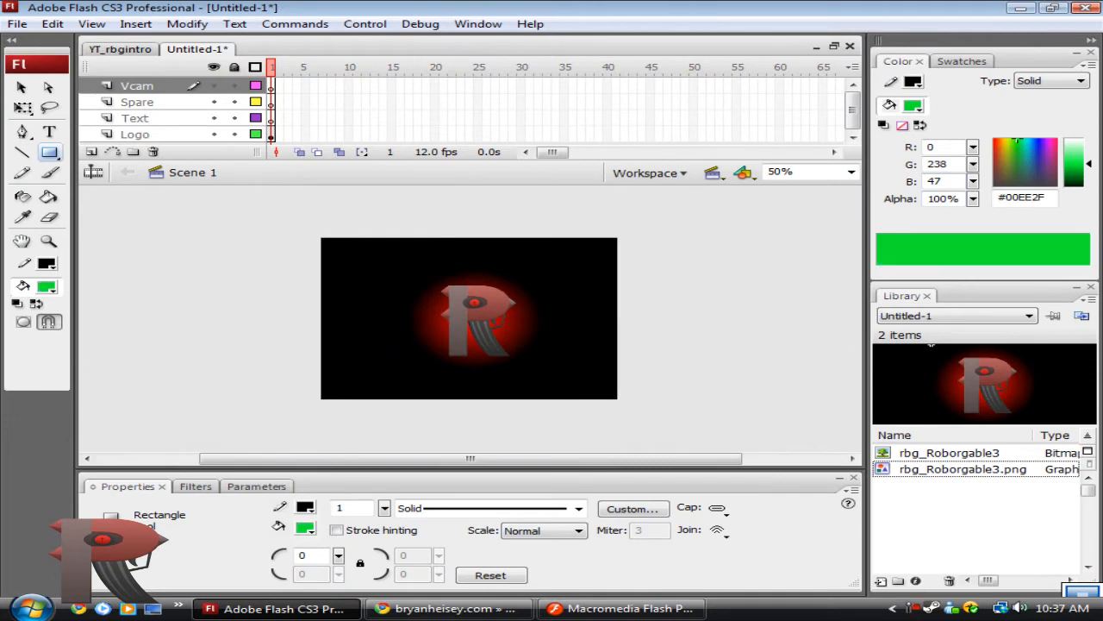
# - With a #00FF00 stroke and the fill alpha at 20%, draw a rectangle covering the whole stage on the Vcam layer
pyautogui.click(912, 81)
pyautogui.click(910, 122)
pyautogui.moveTo(972, 199); pyautogui.dragTo(974, 264)
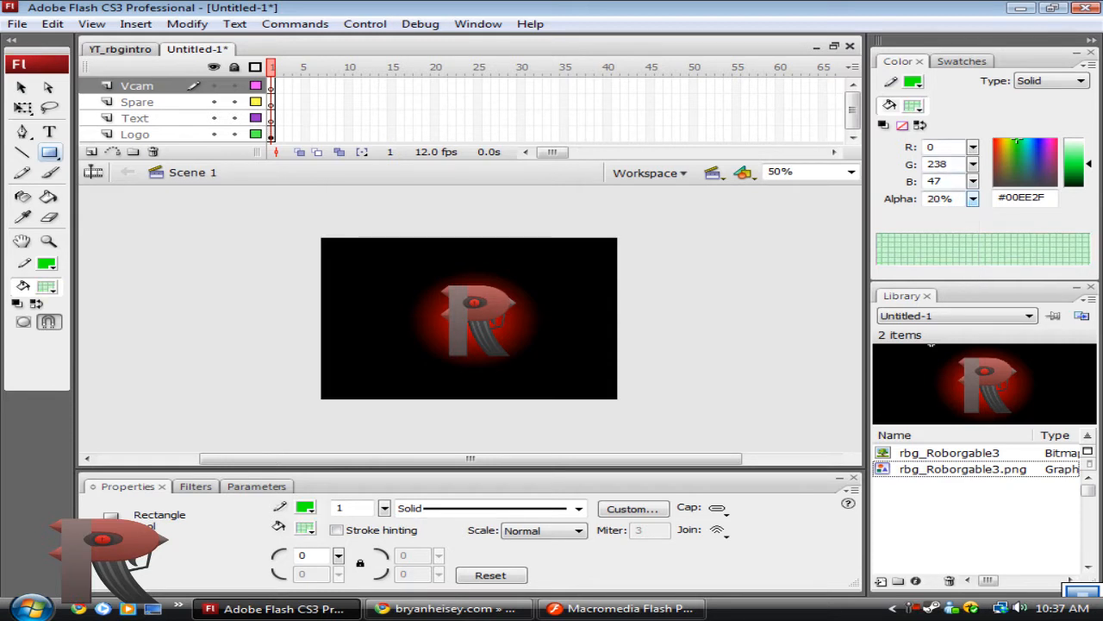
pyautogui.click(891, 81)
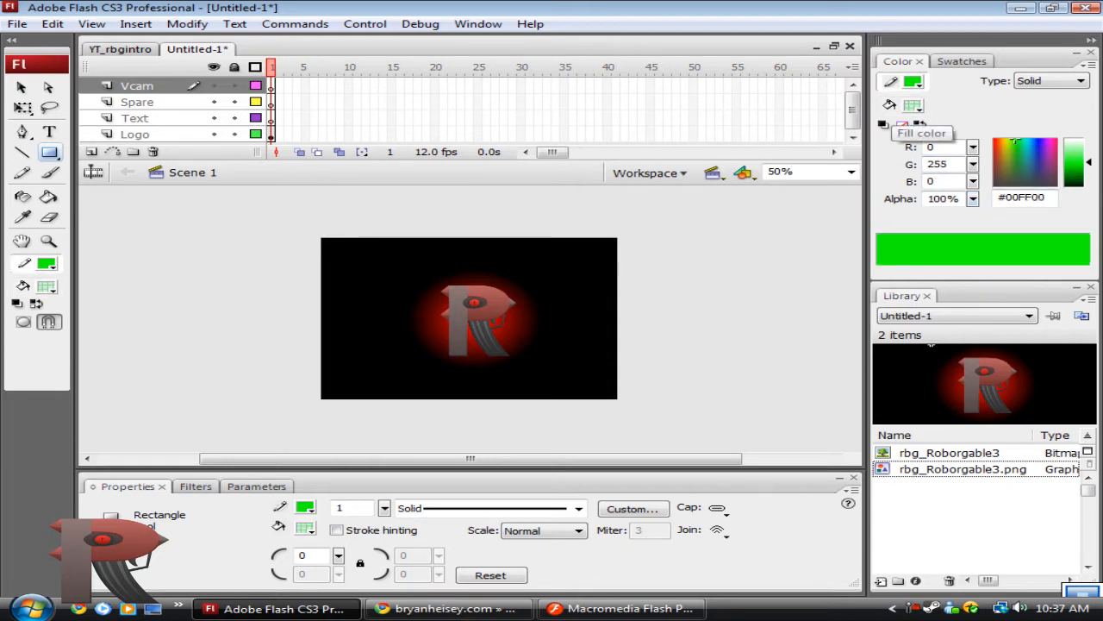
pyautogui.click(889, 104)
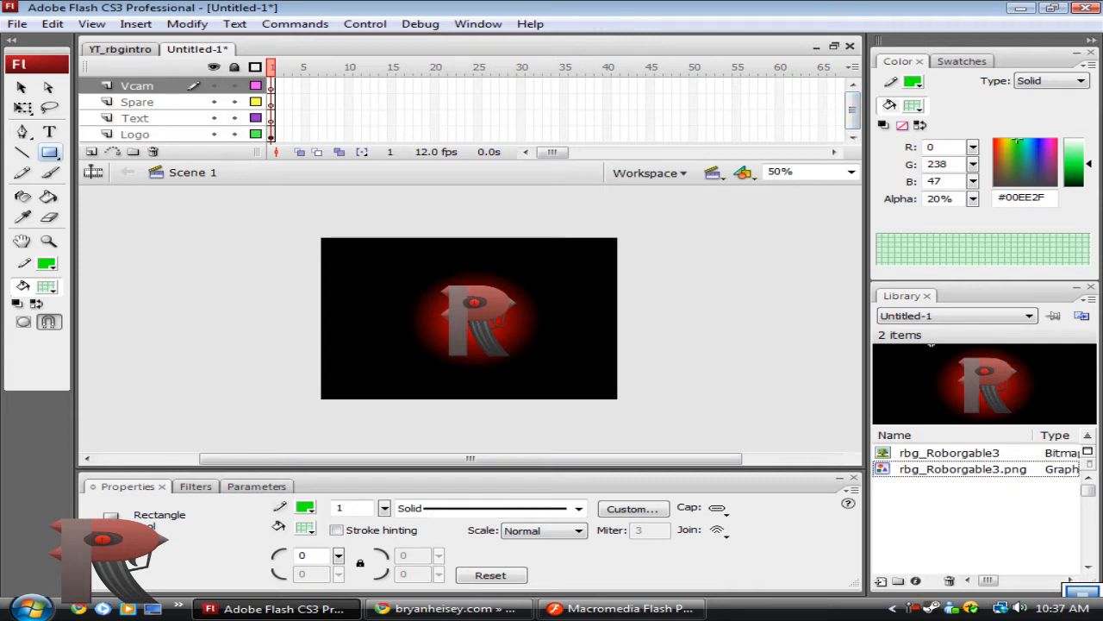
pyautogui.moveTo(322, 238)
pyautogui.mouseDown()
pyautogui.moveTo(627, 384)
pyautogui.moveTo(635, 402)
pyautogui.moveTo(617, 398)
pyautogui.mouseUp()
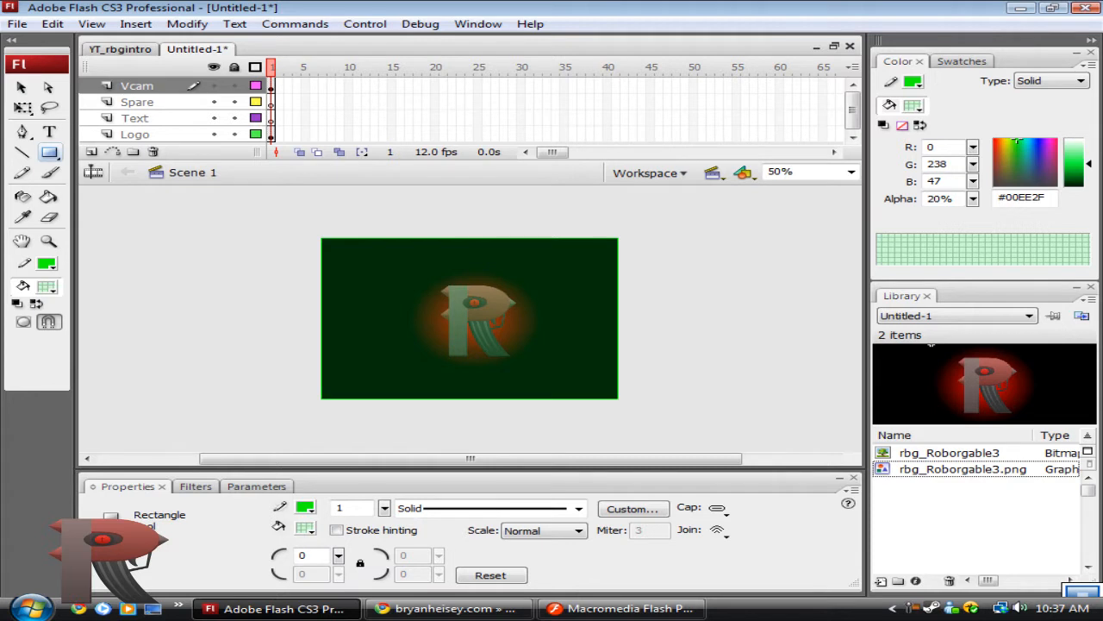
# - Draw a small circle at the centre of the stage on the Vcam layer with the Oval tool
pyautogui.click(850, 172)
pyautogui.click(780, 240)
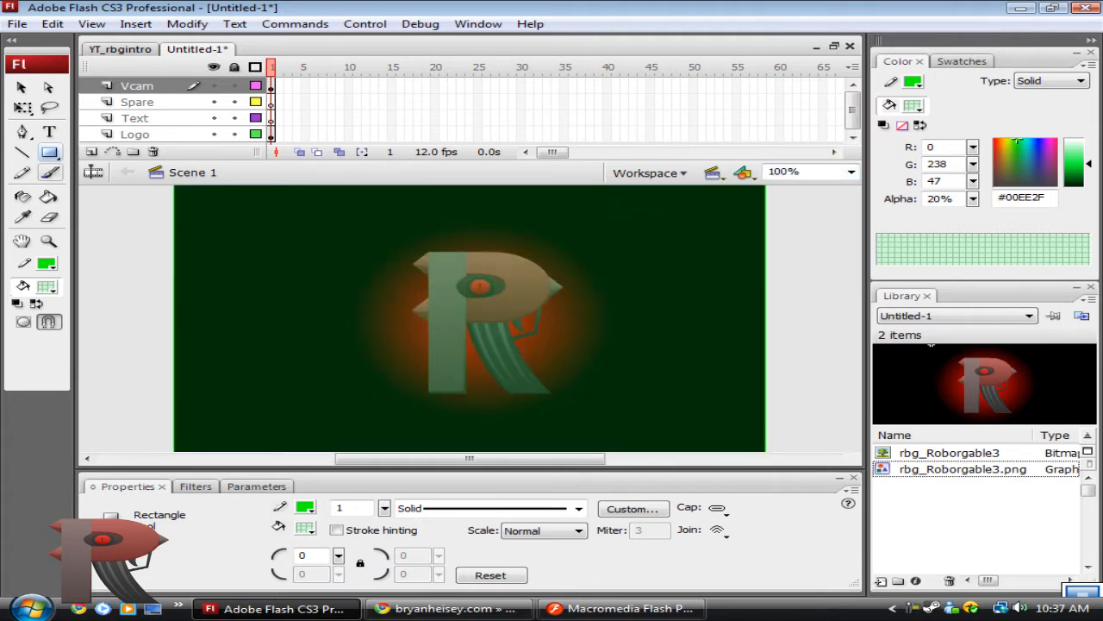
pyautogui.press('r')
pyautogui.press('r')
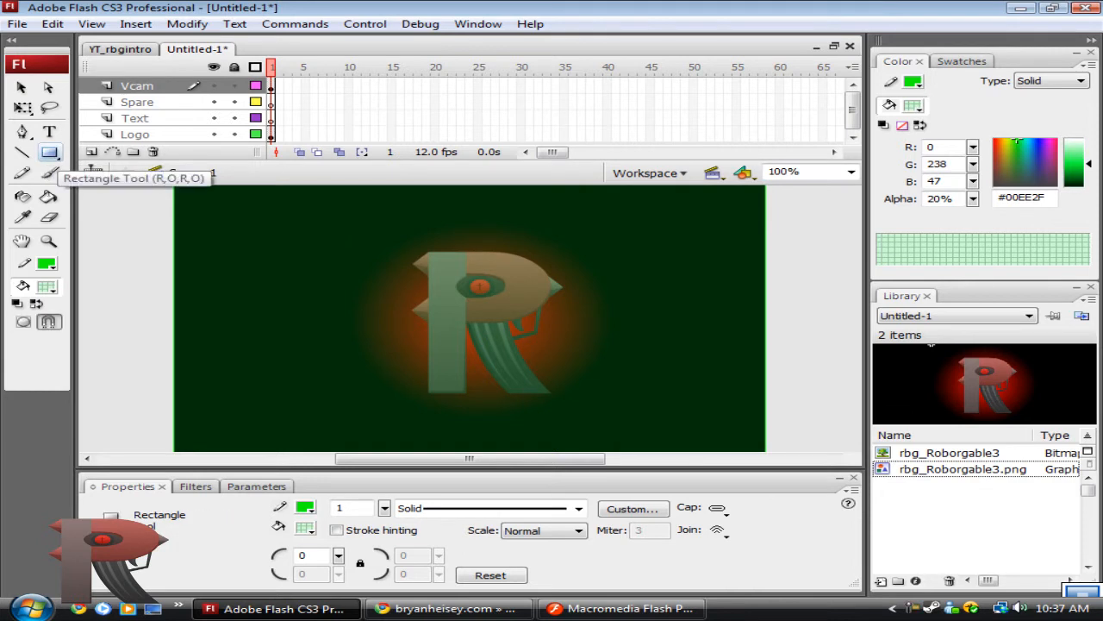
pyautogui.press('o')
pyautogui.moveTo(444, 296); pyautogui.dragTo(514, 349)
# - Draw short crosshair lines at the upper, lower, left and right edges of the centre circle with the Line tool
pyautogui.click(23, 152)
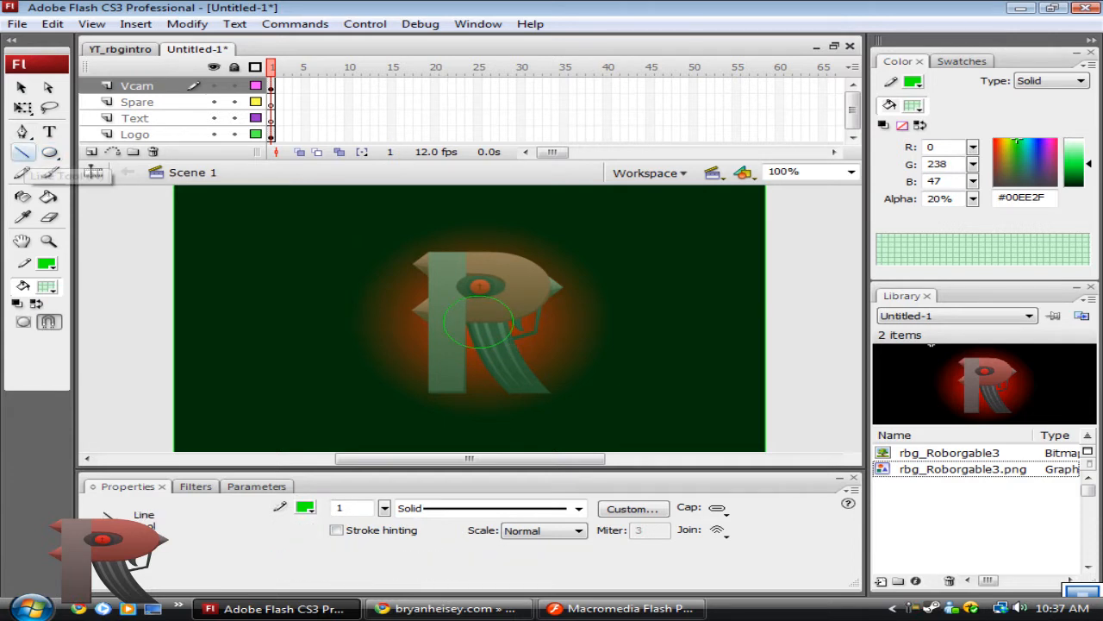
pyautogui.moveTo(477, 360); pyautogui.dragTo(478, 348)
pyautogui.moveTo(424, 319); pyautogui.dragTo(443, 319)
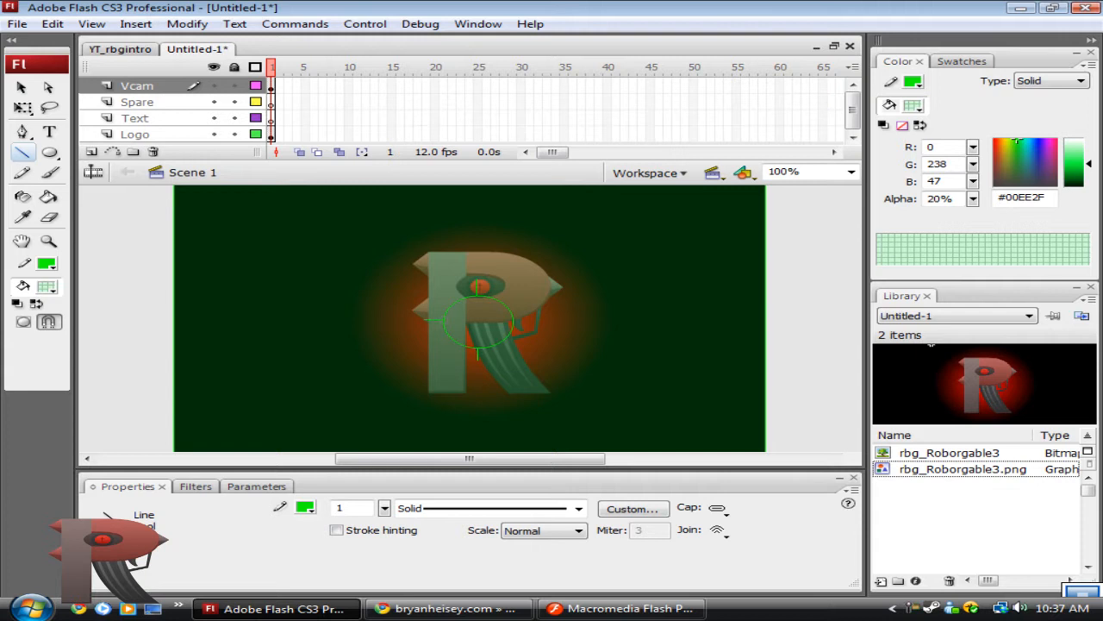
pyautogui.moveTo(512, 321); pyautogui.dragTo(539, 322)
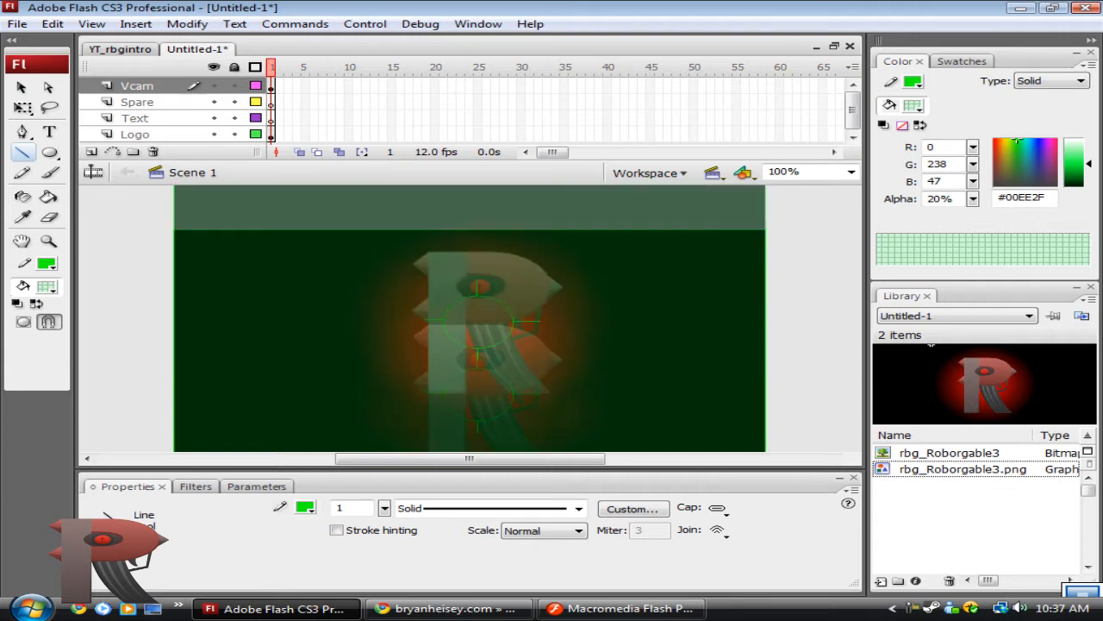
pyautogui.scroll(-3, 470, 319)
pyautogui.scroll(3, 470, 319)
pyautogui.click(851, 171)
pyautogui.click(784, 228)
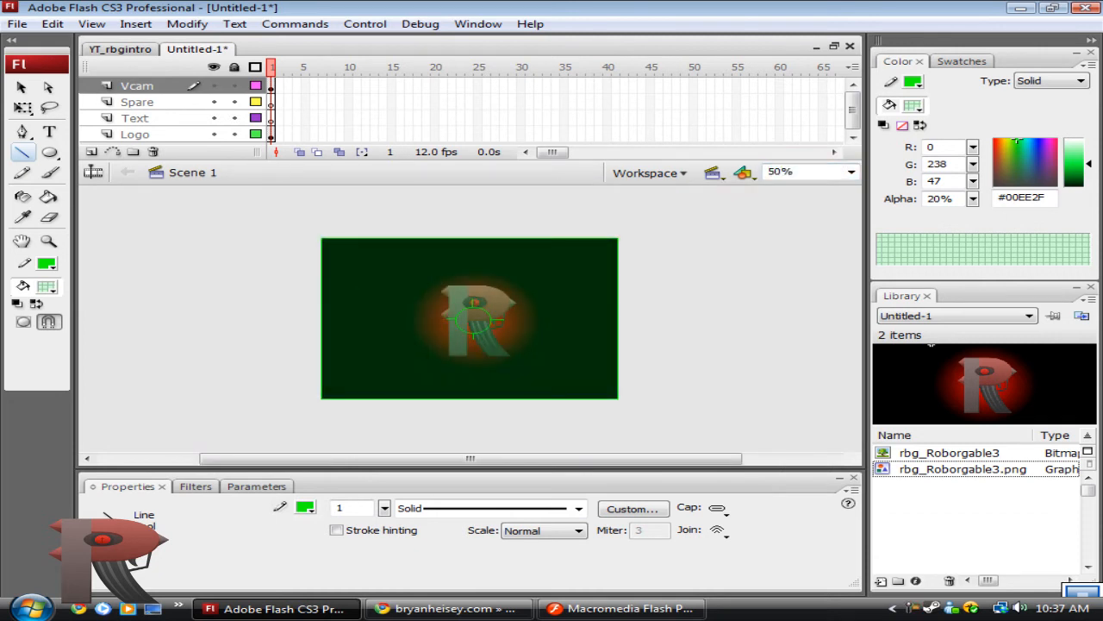
pyautogui.press('v')
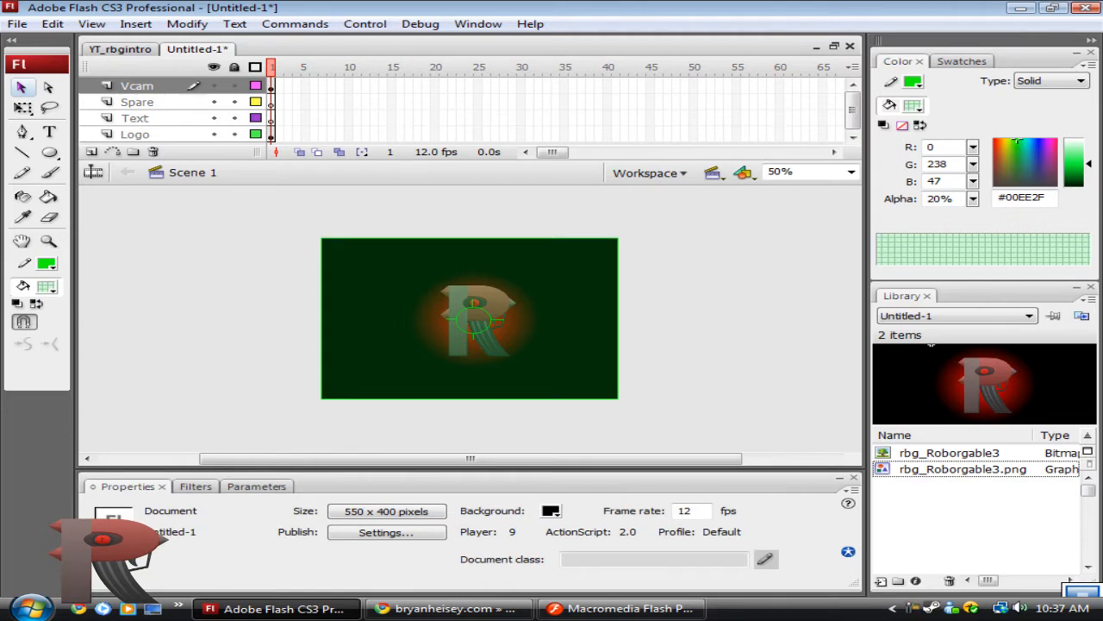
pyautogui.moveTo(255, 198); pyautogui.dragTo(715, 425)
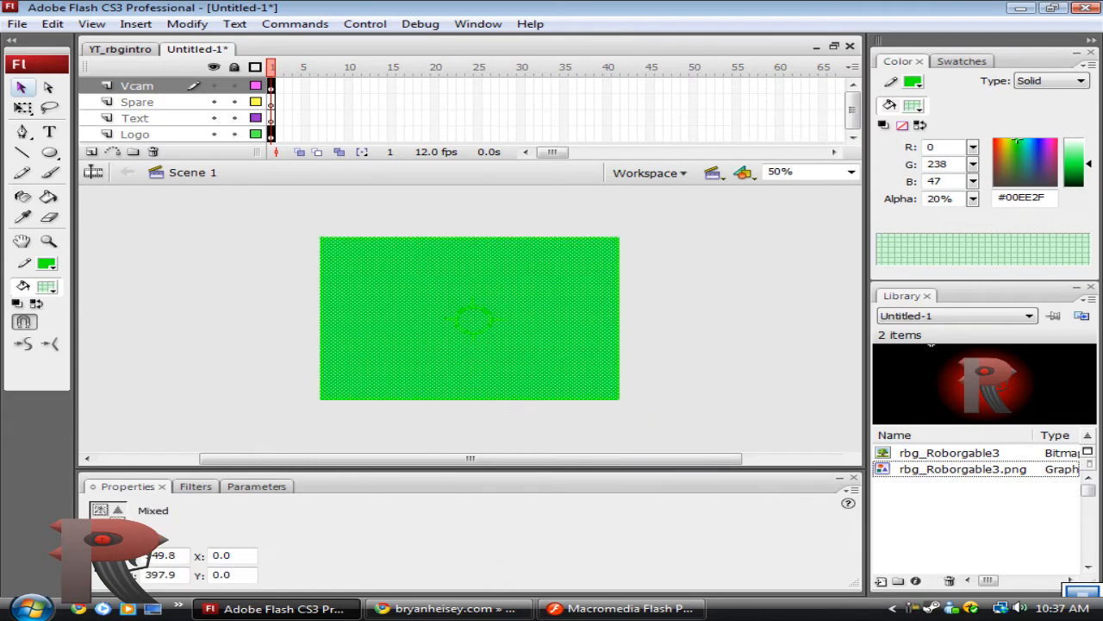
pyautogui.click(653, 419)
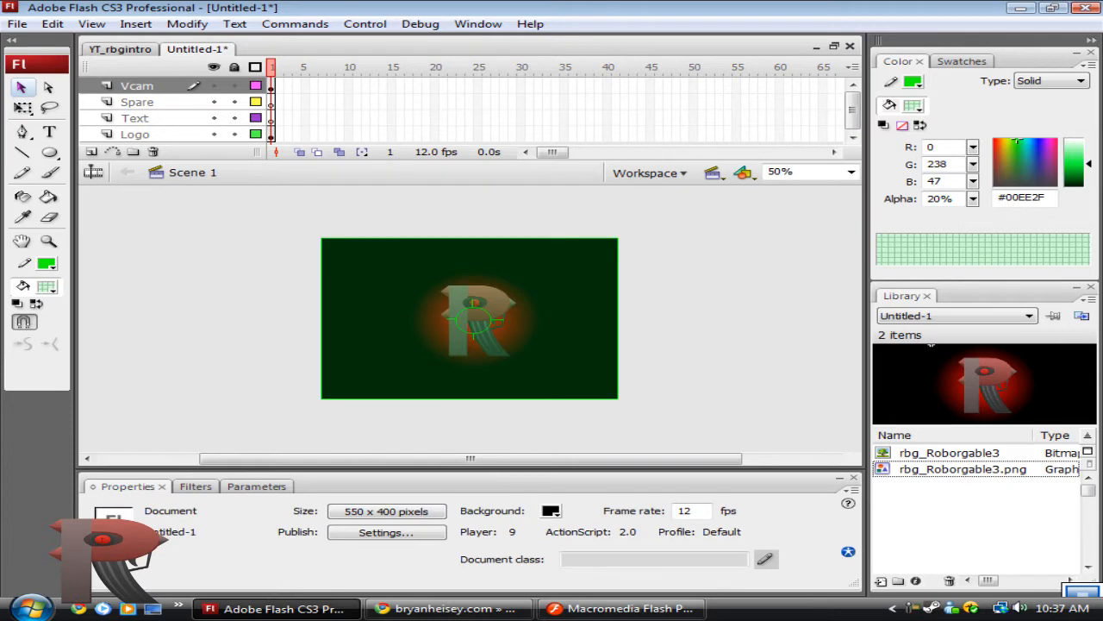
# - Lock the Spare, Text and Logo layers and select all artwork on the Vcam layer
pyautogui.click(138, 85)
pyautogui.click(234, 101)
pyautogui.click(234, 118)
pyautogui.click(233, 134)
pyautogui.click(139, 85)
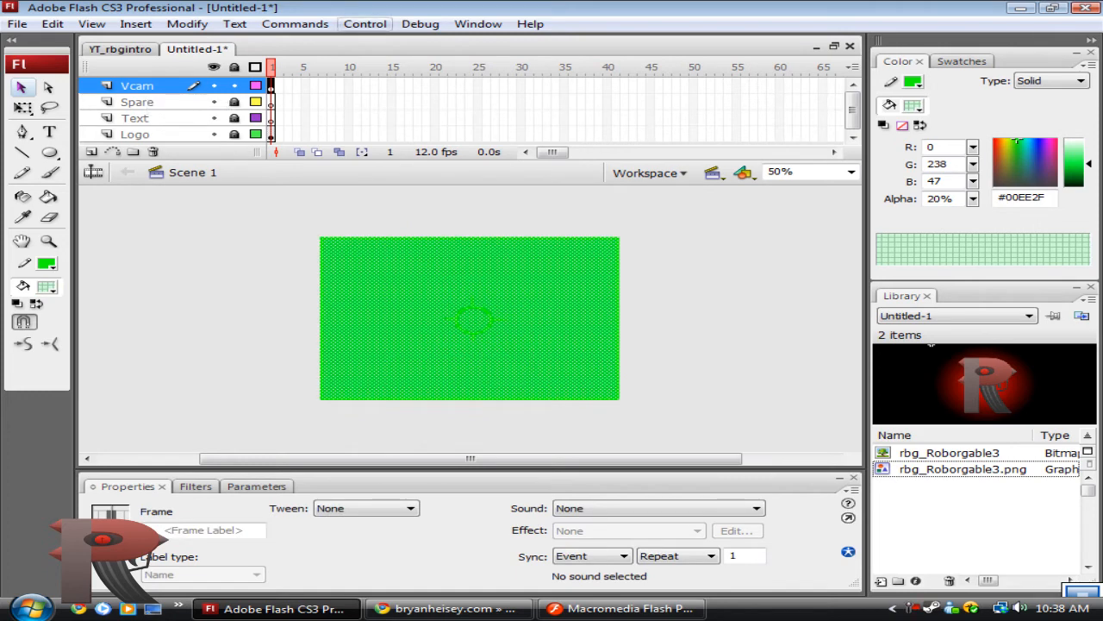
# - Start the Convert to Symbol command on the selected Vcam artwork
pyautogui.click(420, 23)
pyautogui.moveTo(365, 23)
pyautogui.press('Left')
pyautogui.press('Left')
pyautogui.press('Left')
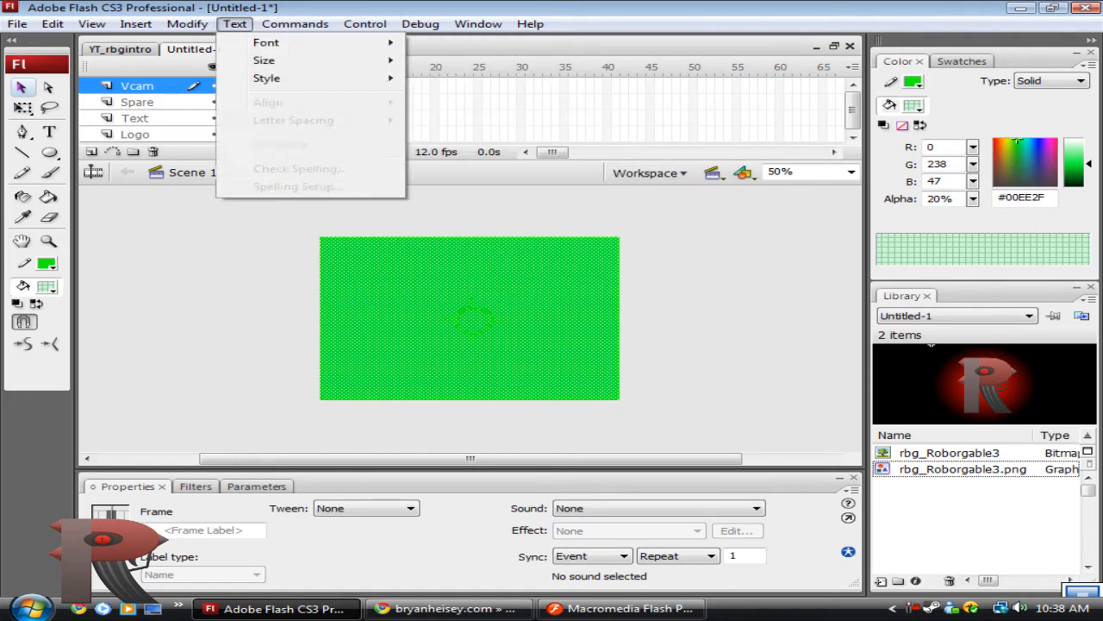
pyautogui.press('Down')
pyautogui.press('Down')
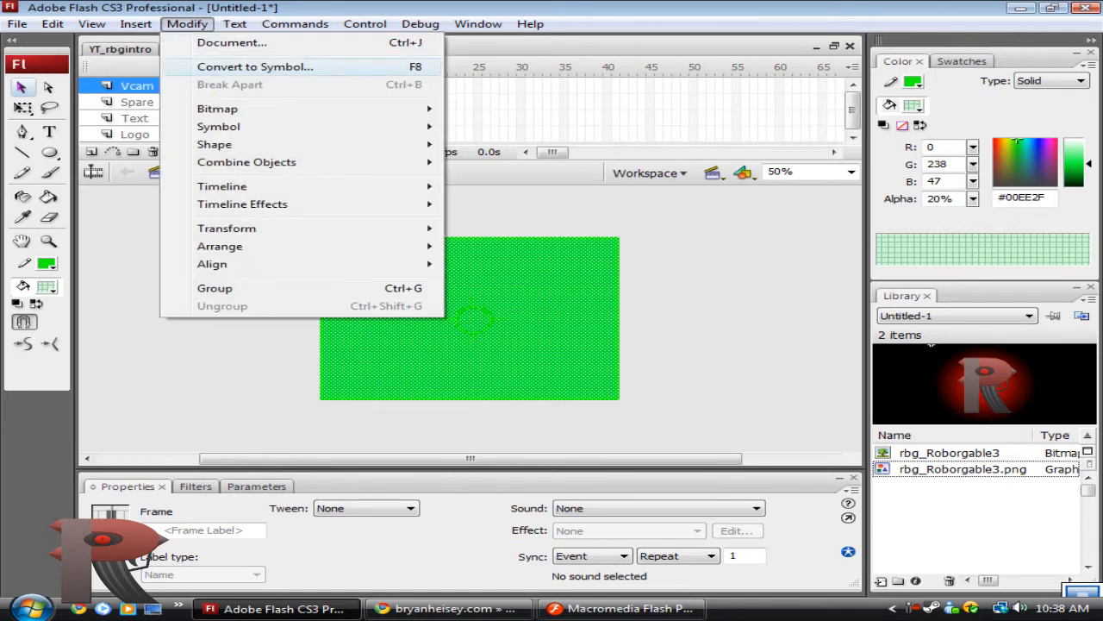
pyautogui.press('Return')
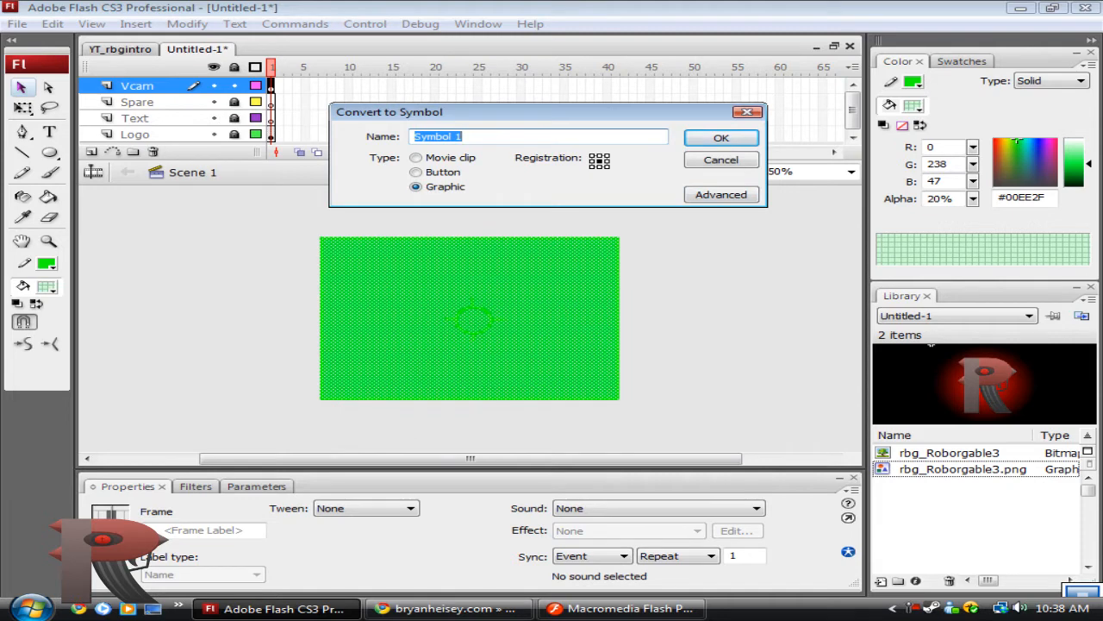
# - Switch to Macromedia Flash Professional 8, examine the VCam_AS2 symbol and its viewfinder contents, and return to Adobe Flash CS3
pyautogui.click(621, 608)
pyautogui.click(920, 226)
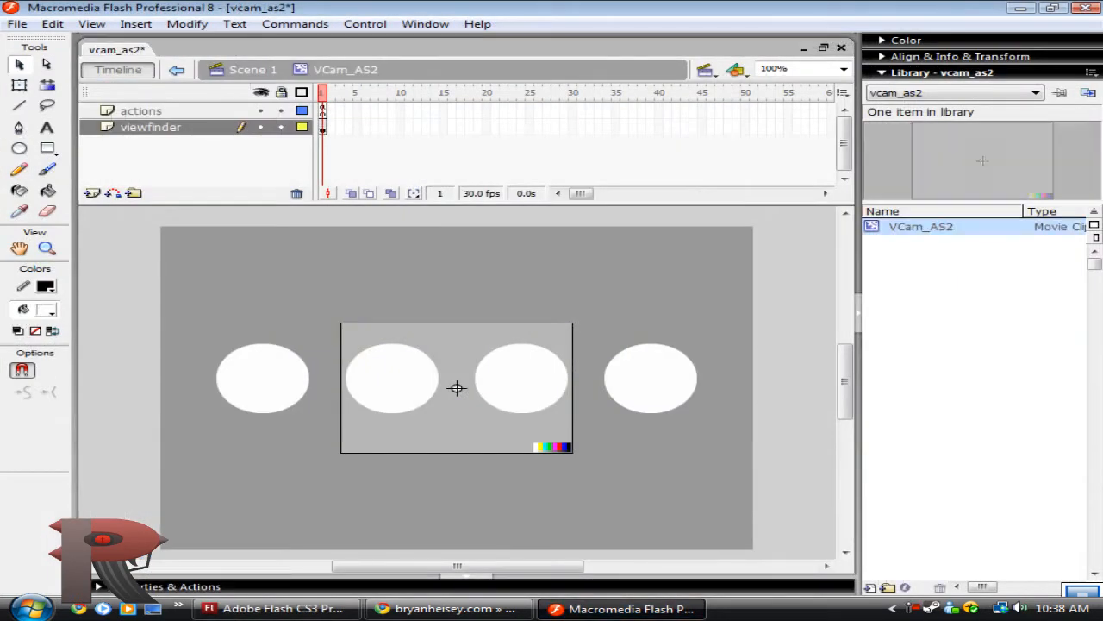
pyautogui.click(322, 127)
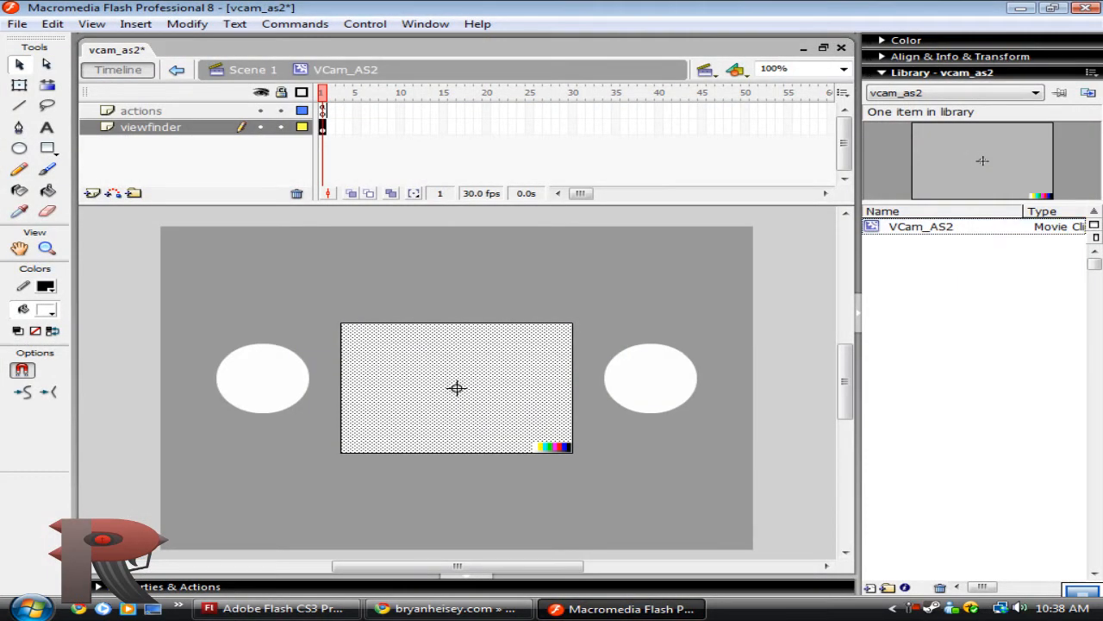
pyautogui.click(920, 226)
pyautogui.click(275, 608)
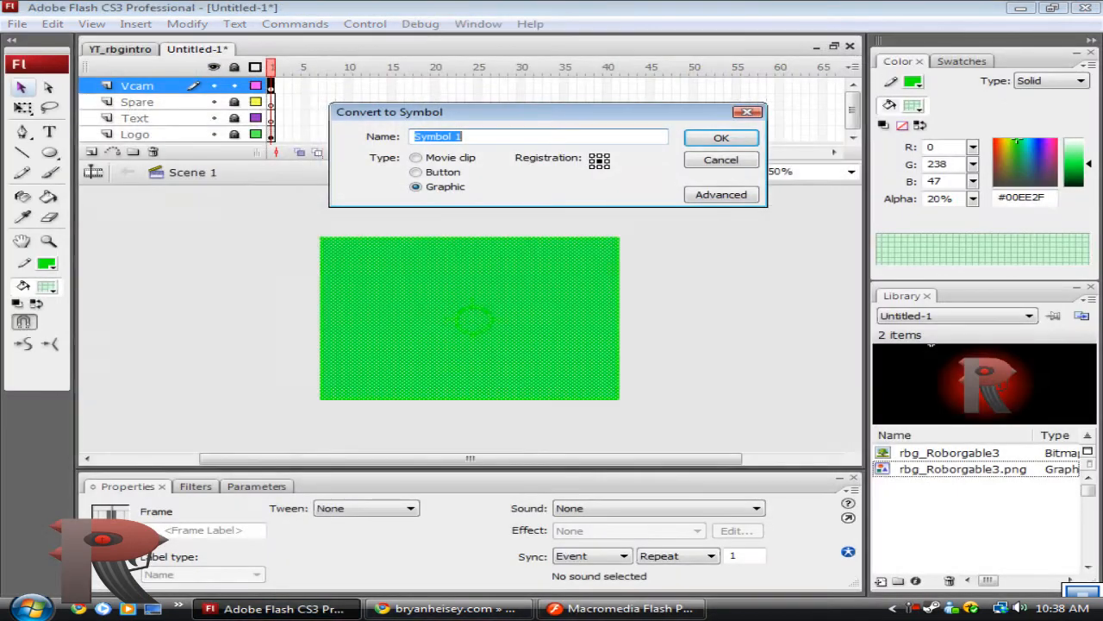
# - Convert the selected artwork to a movie clip symbol named camera
pyautogui.click(416, 158)
pyautogui.moveTo(464, 136); pyautogui.dragTo(412, 137)
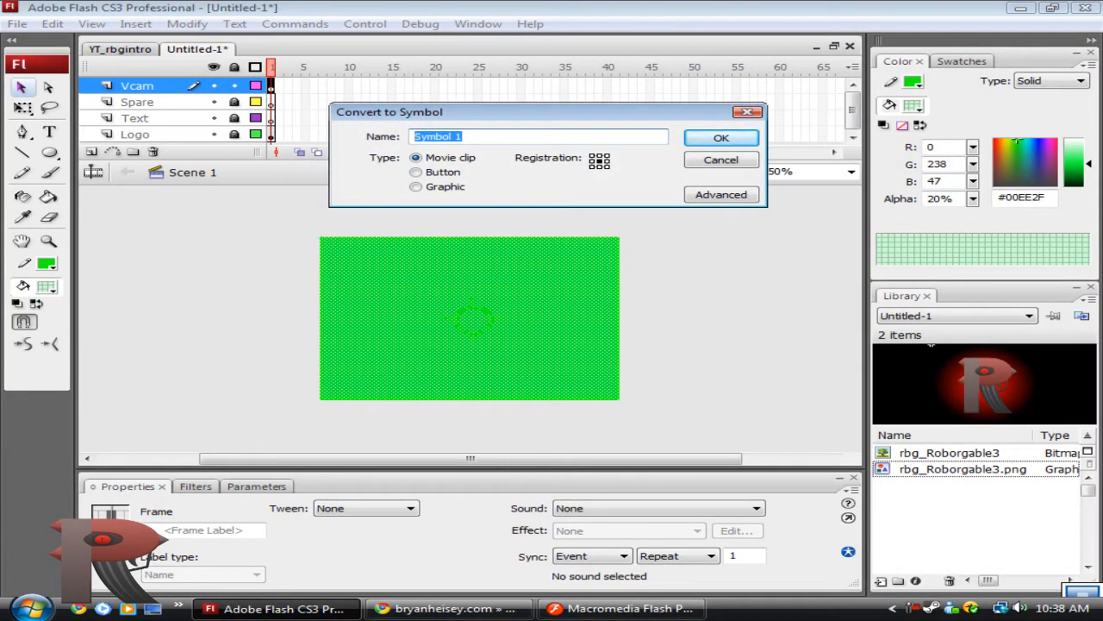
pyautogui.write('v')
pyautogui.press('BackSpace')
pyautogui.write('camera')
pyautogui.press('Return')
# - Open the camera movie clip for editing and add a new layer named actions above Layer 1
pyautogui.hotkey('ctrl', 'shift', 'a')
pyautogui.hotkey('ctrl', 'a')
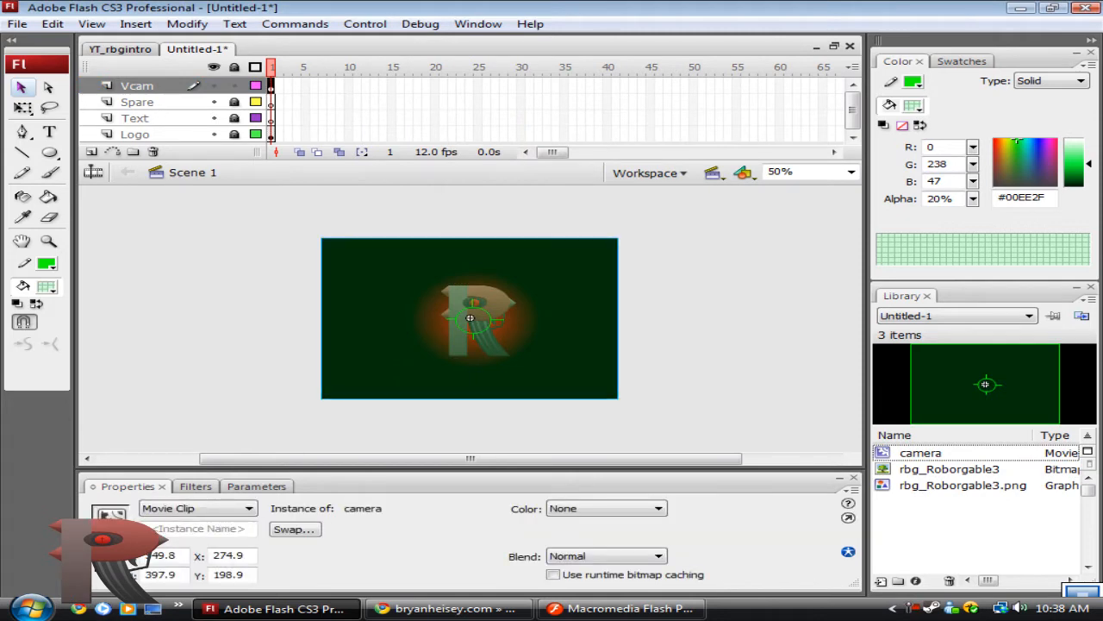
pyautogui.doubleClick(470, 317)
pyautogui.hotkey('ctrl', 'shift', 'a')
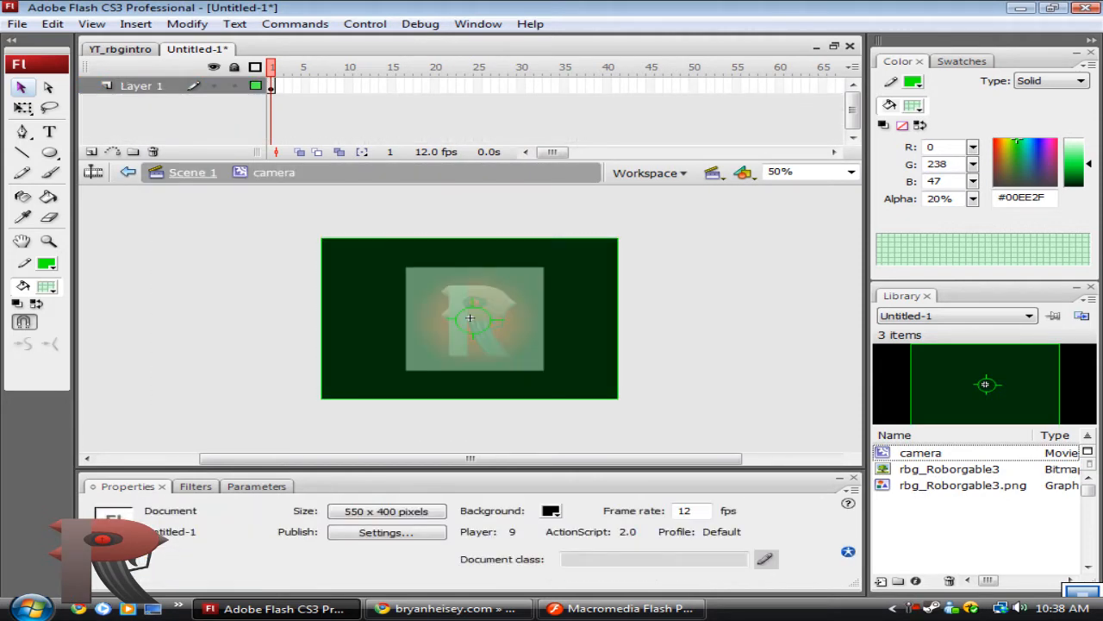
pyautogui.click(91, 151)
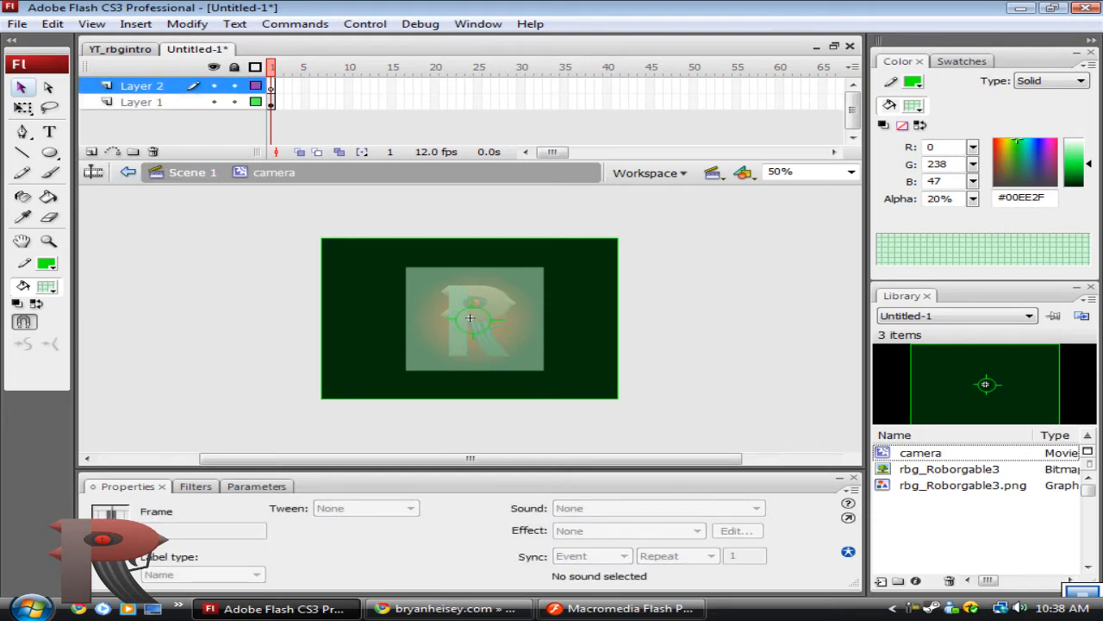
pyautogui.doubleClick(142, 85)
pyautogui.write('actions')
pyautogui.press('Return')
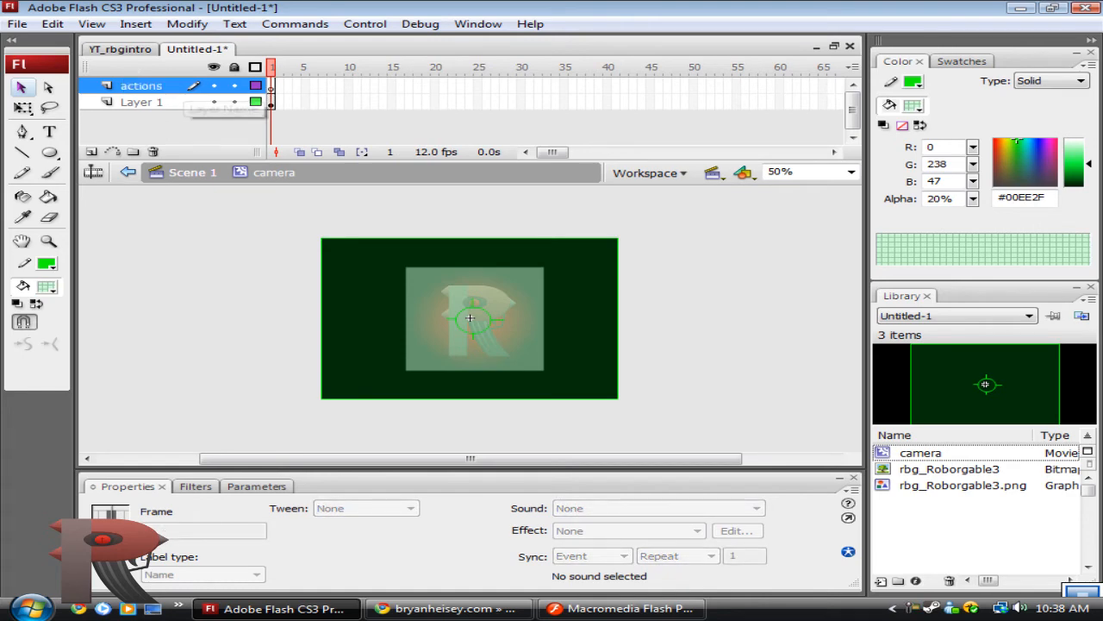
# - Open the script editor for frame 1 of the actions layer in the camera movie clip
pyautogui.click(146, 102)
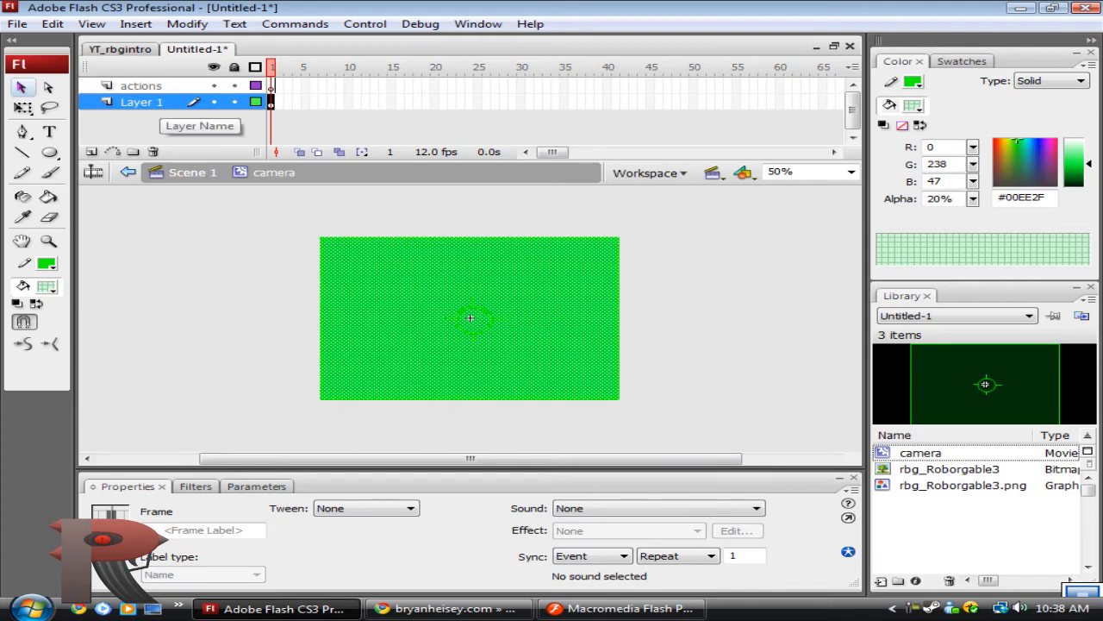
pyautogui.press('Escape')
pyautogui.click(160, 85)
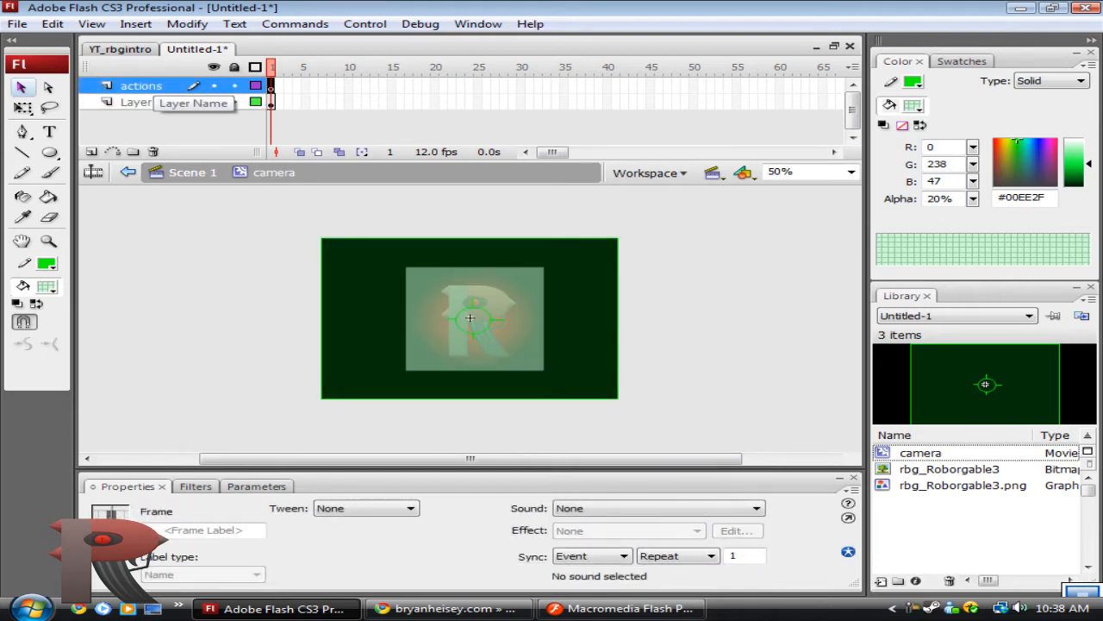
pyautogui.press('F9')
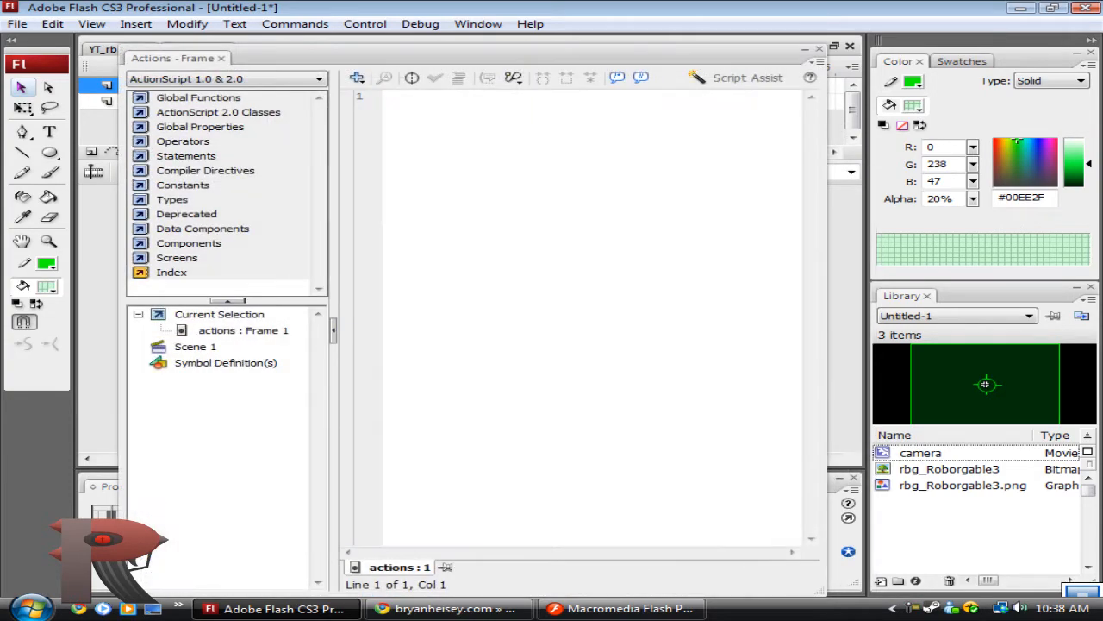
# - Switch to Macromedia Flash Professional 8 and open the frame 1 script of VCam_AS2's actions layer
pyautogui.hotkey('alt', 'Tab')
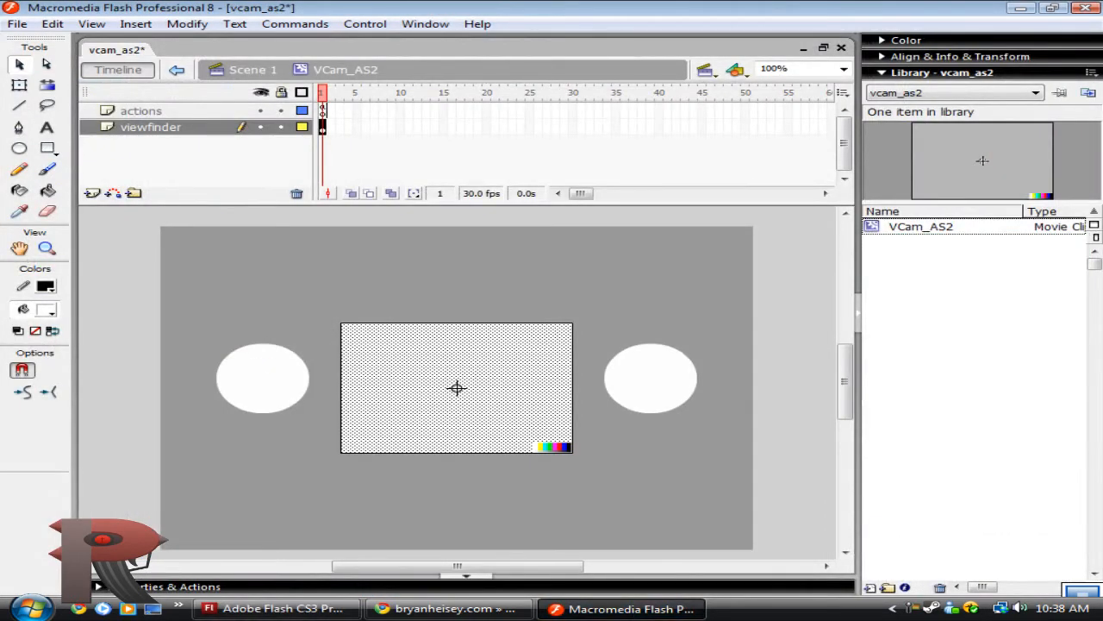
pyautogui.press('Escape')
pyautogui.click(322, 111)
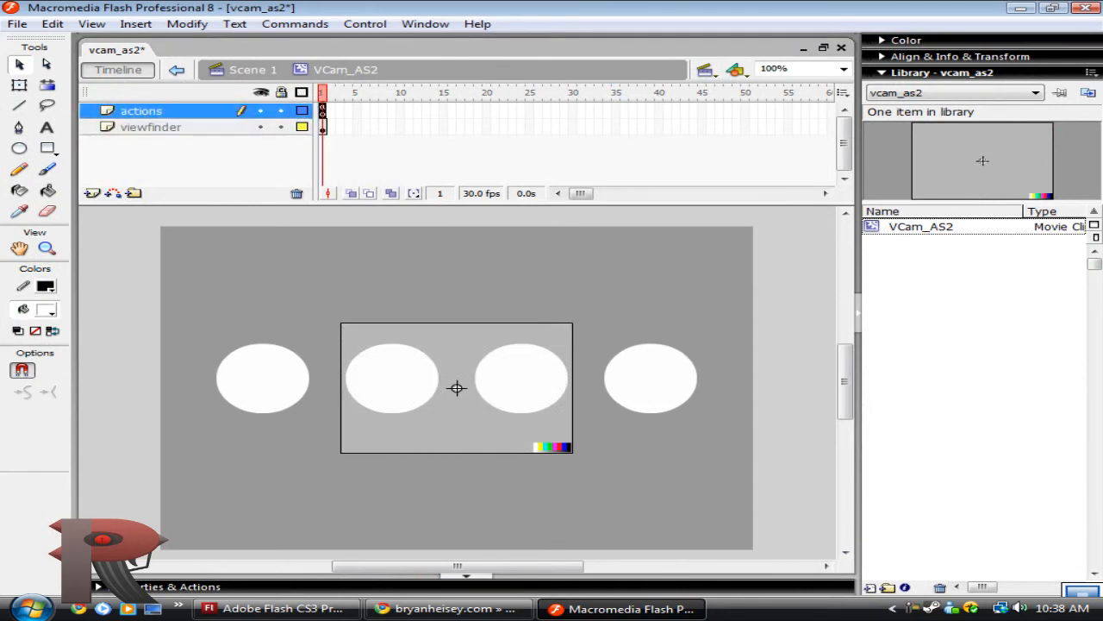
pyautogui.press('F9')
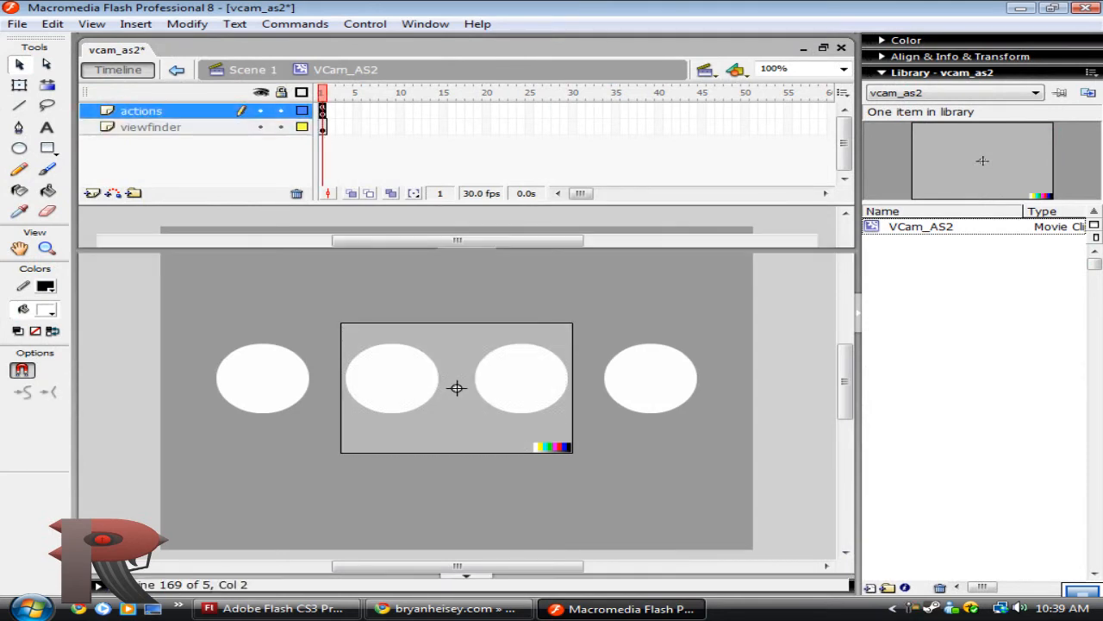
# - Look through the VCam AS2 v1.0 script and copy the whole script
pyautogui.click(525, 532)
pyautogui.scroll(-8, 505, 426)
pyautogui.scroll(-20, 505, 427)
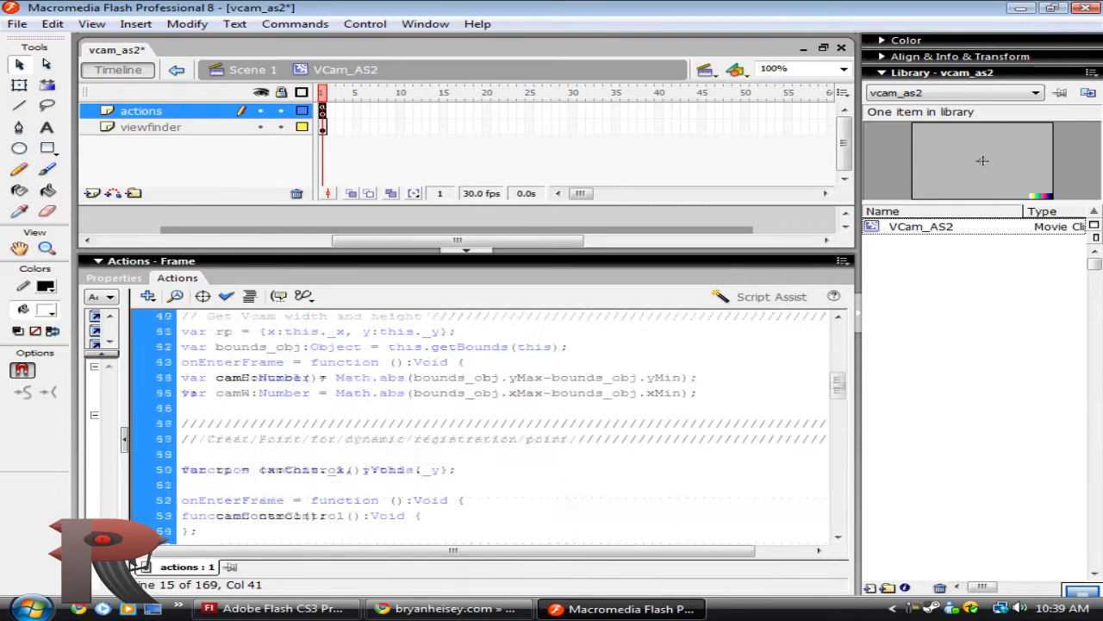
pyautogui.scroll(-5, 504, 426)
pyautogui.scroll(20, 504, 427)
pyautogui.scroll(20, 504, 427)
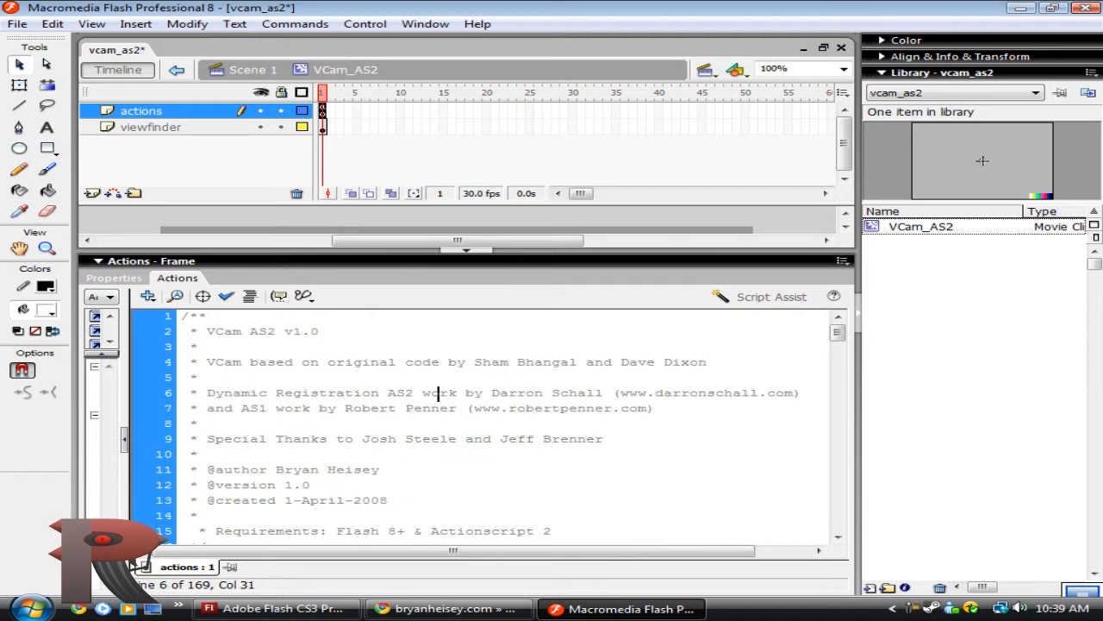
pyautogui.hotkey('ctrl', 'a')
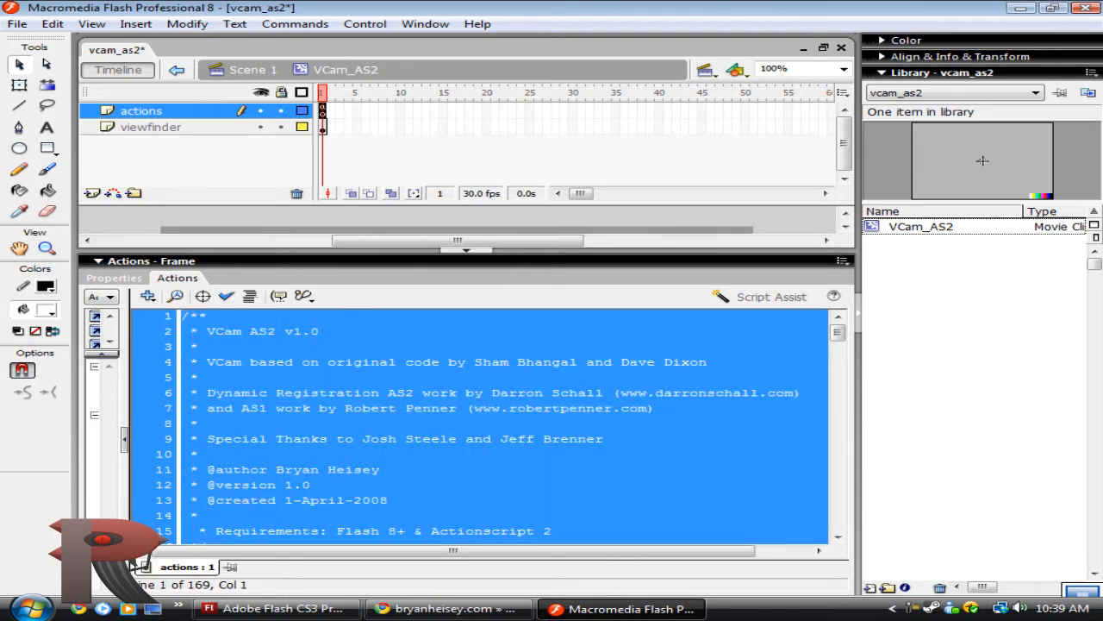
# - Return to Adobe Flash CS3 and paste the VCam AS2 script into frame 1 of the camera clip's actions layer
pyautogui.hotkey('alt', 'Tab')
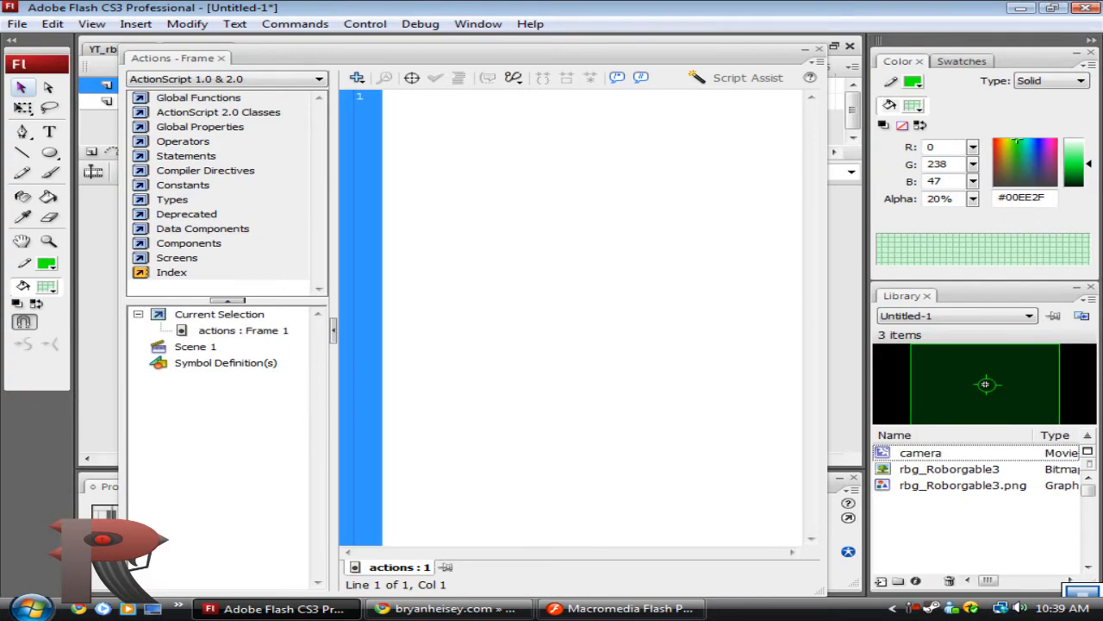
pyautogui.hotkey('ctrl', 'v')
pyautogui.scroll(15, 586, 319)
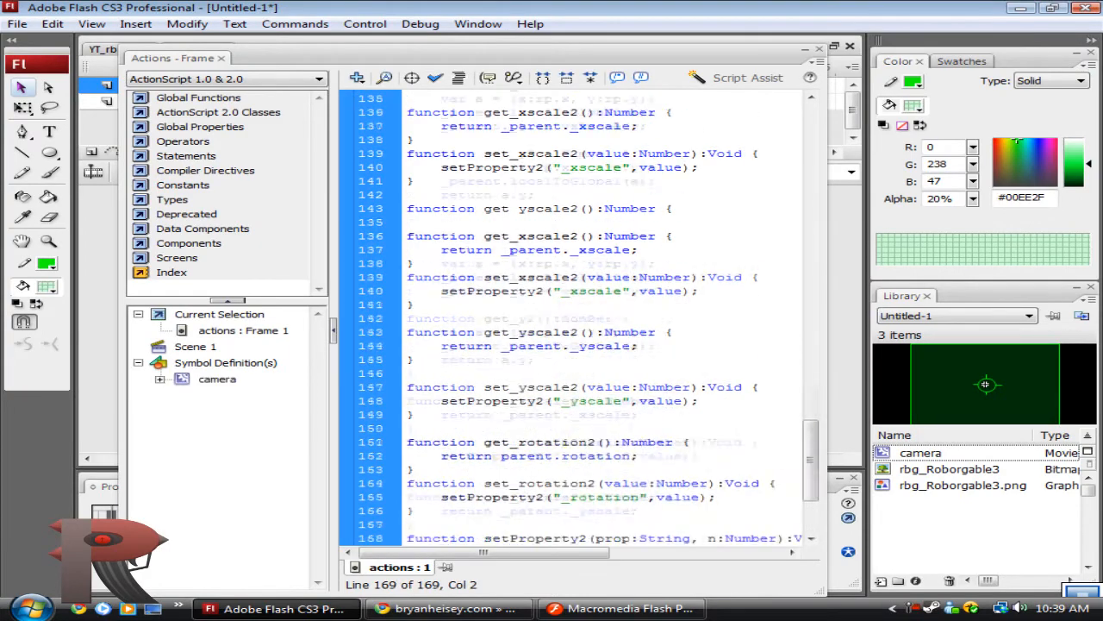
pyautogui.scroll(20, 586, 319)
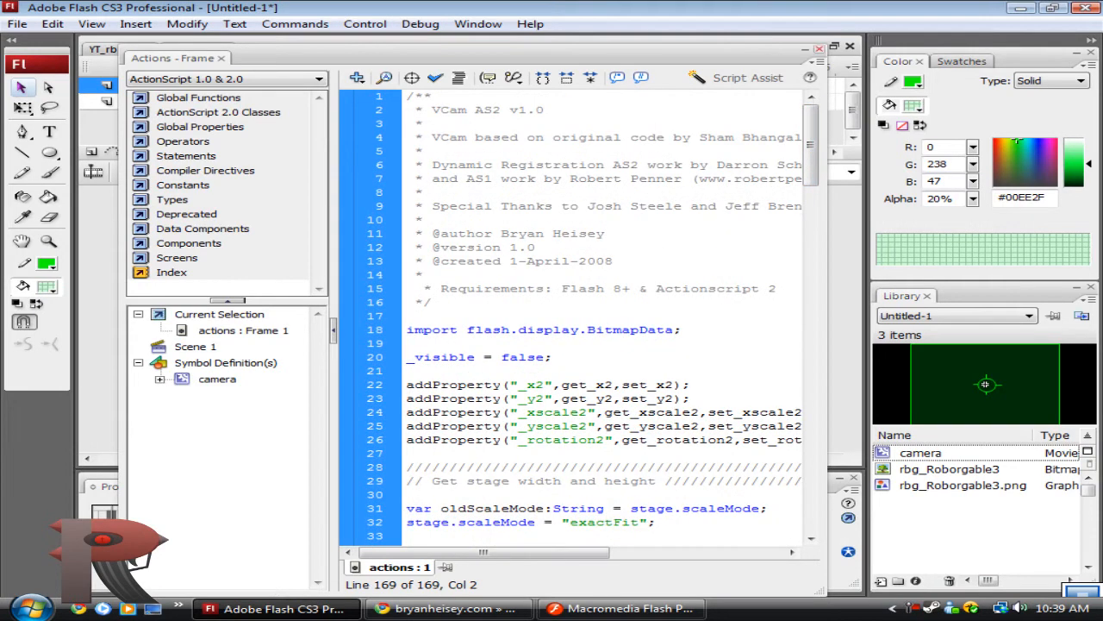
# - Close the script editor and exit the camera symbol to Scene 1
pyautogui.click(819, 48)
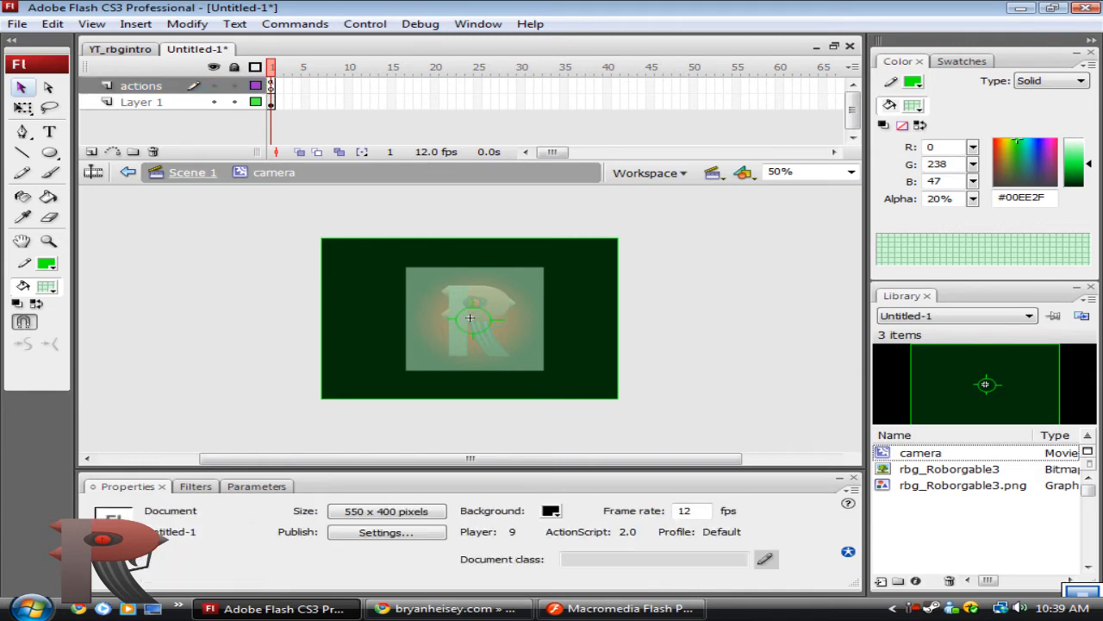
pyautogui.click(191, 172)
pyautogui.press('Escape')
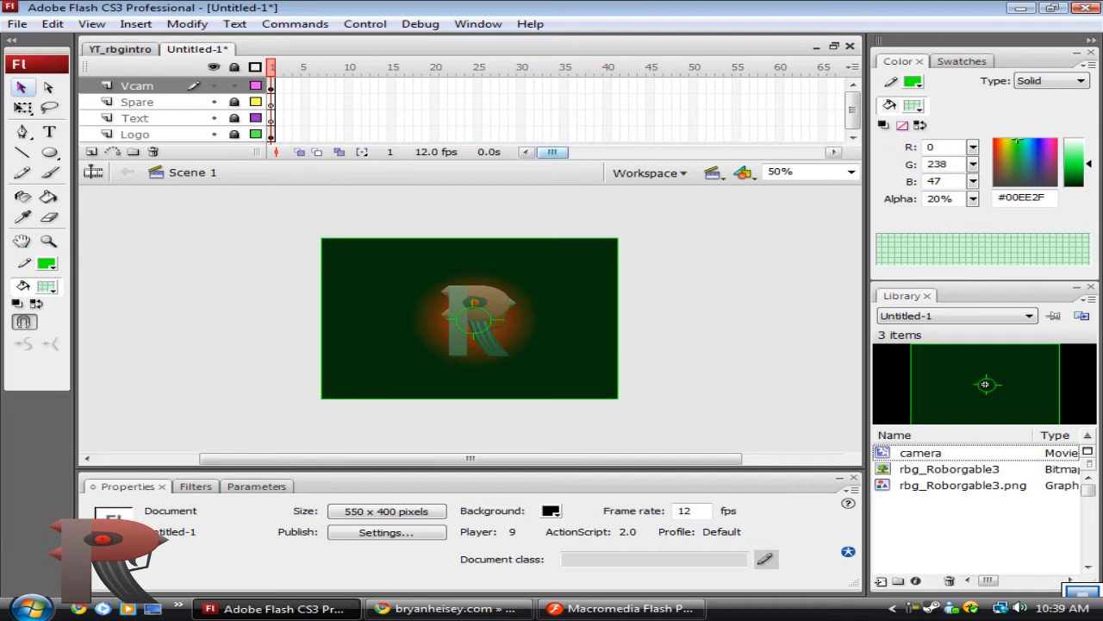
# - Set the document's frame rate to 20 fps
pyautogui.click(640, 133)
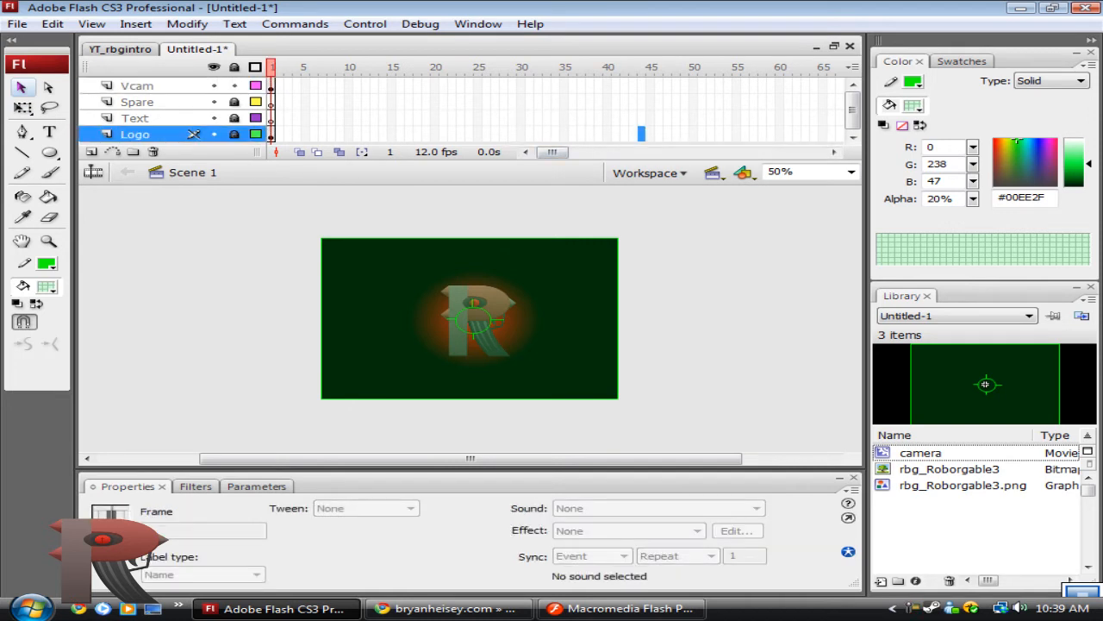
pyautogui.hotkey('ctrl', 'j')
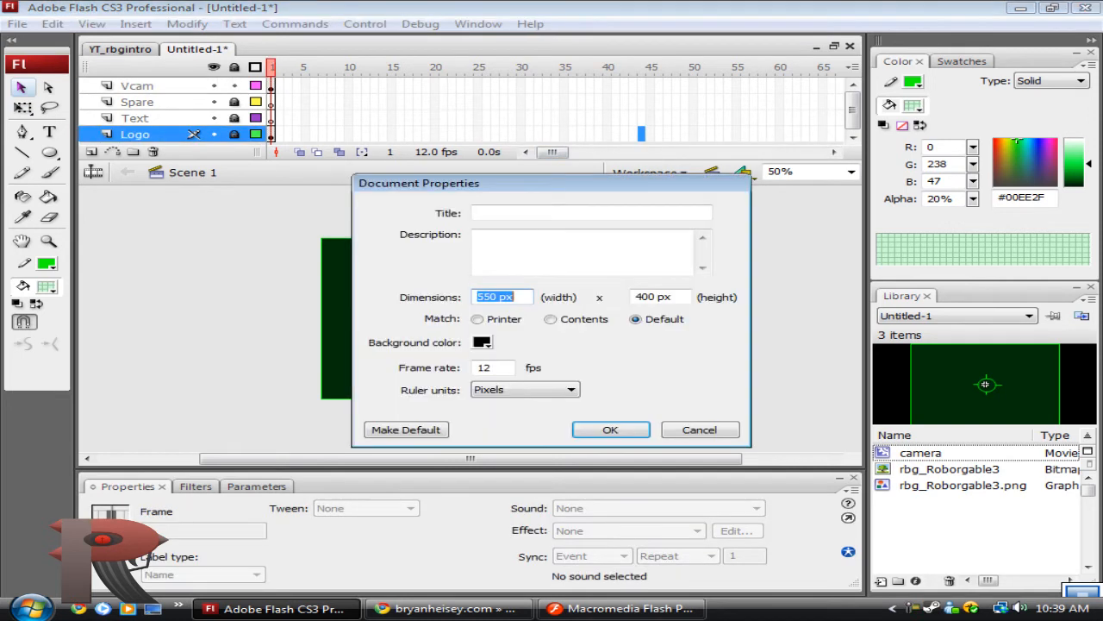
pyautogui.doubleClick(485, 367)
pyautogui.write('2')
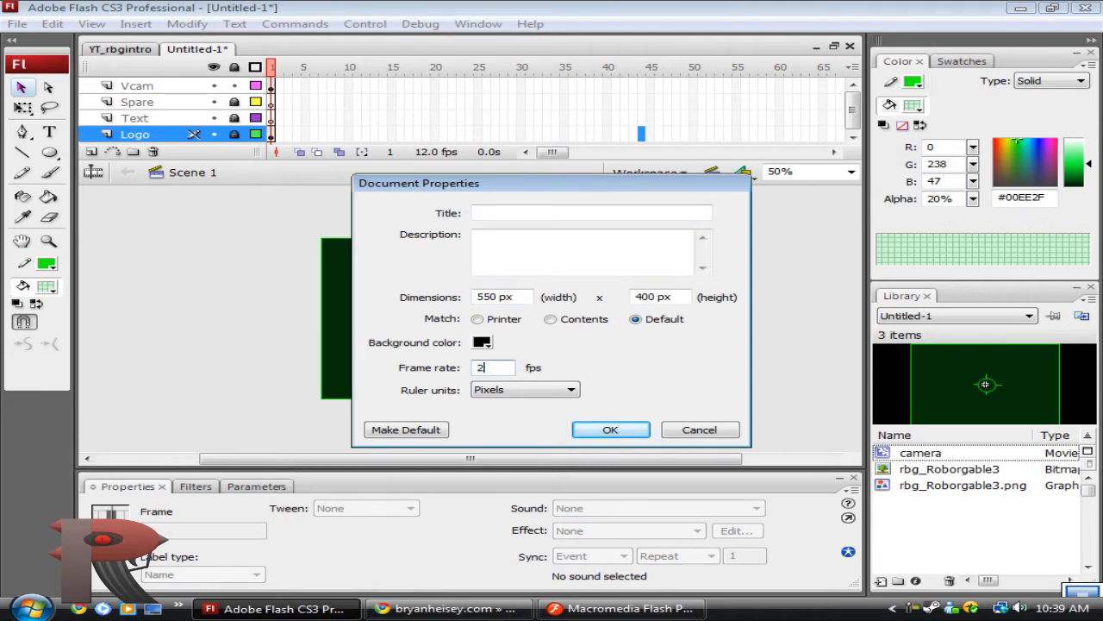
pyautogui.write('0')
pyautogui.press('Return')
# - Extend the Logo and Vcam layers to frame 20 by inserting a frame there on each
pyautogui.moveTo(553, 152); pyautogui.dragTo(552, 151)
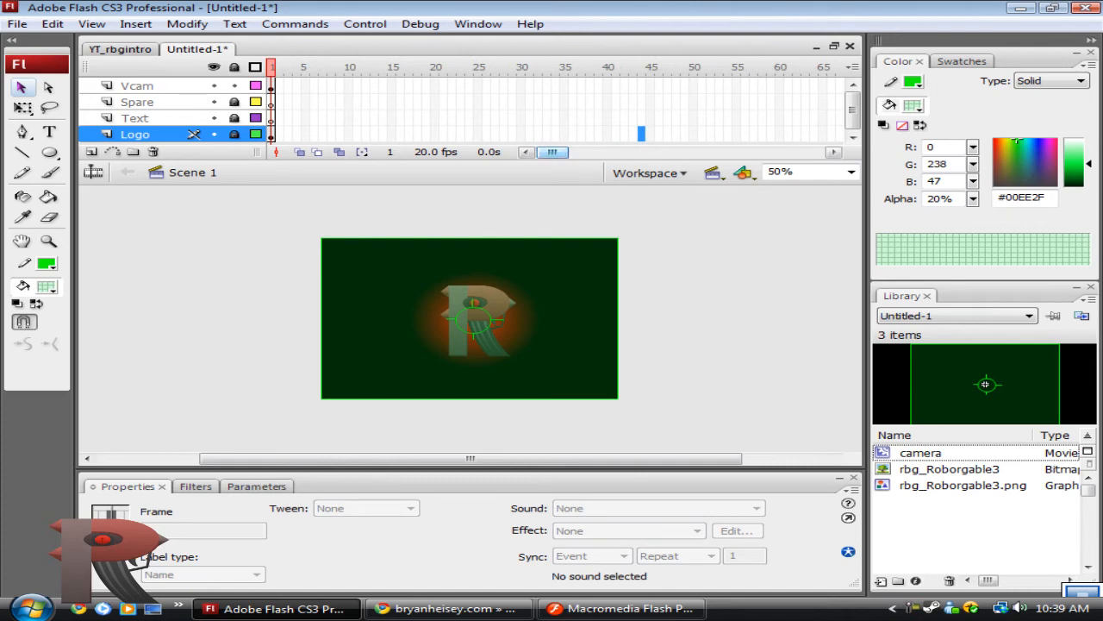
pyautogui.click(434, 134)
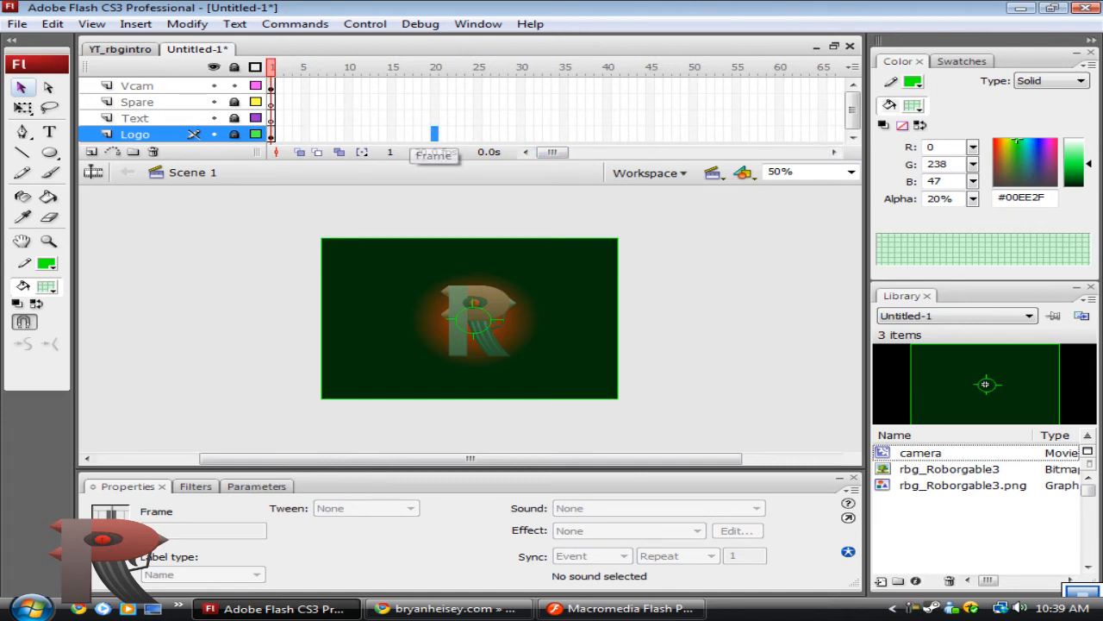
pyautogui.rightClick(433, 134)
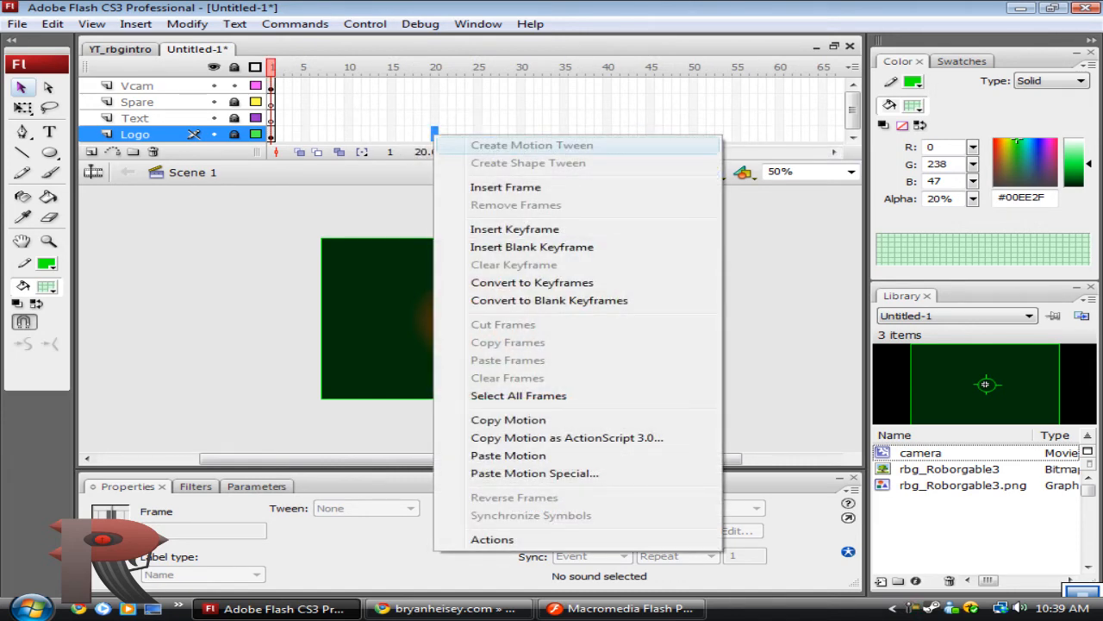
pyautogui.click(506, 187)
pyautogui.rightClick(434, 118)
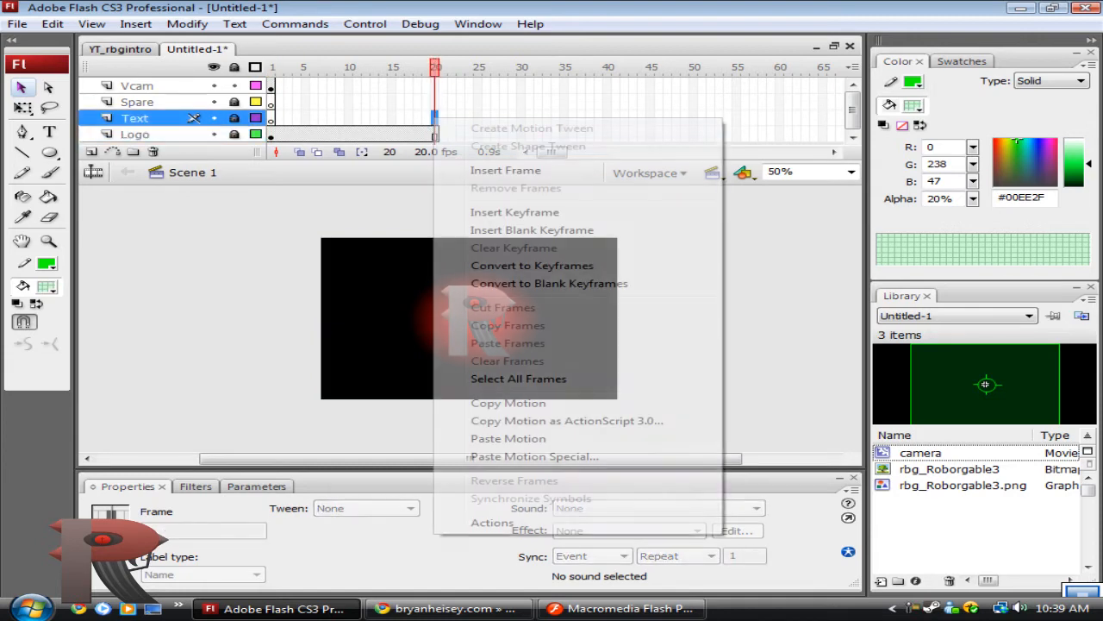
pyautogui.click(434, 134)
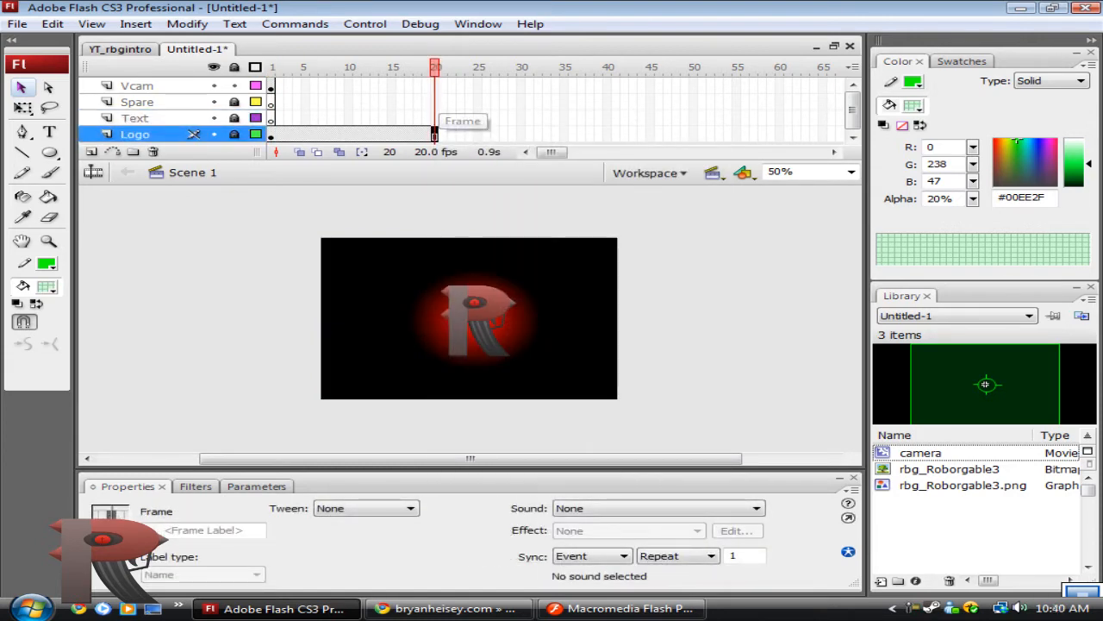
pyautogui.rightClick(434, 86)
pyautogui.click(507, 133)
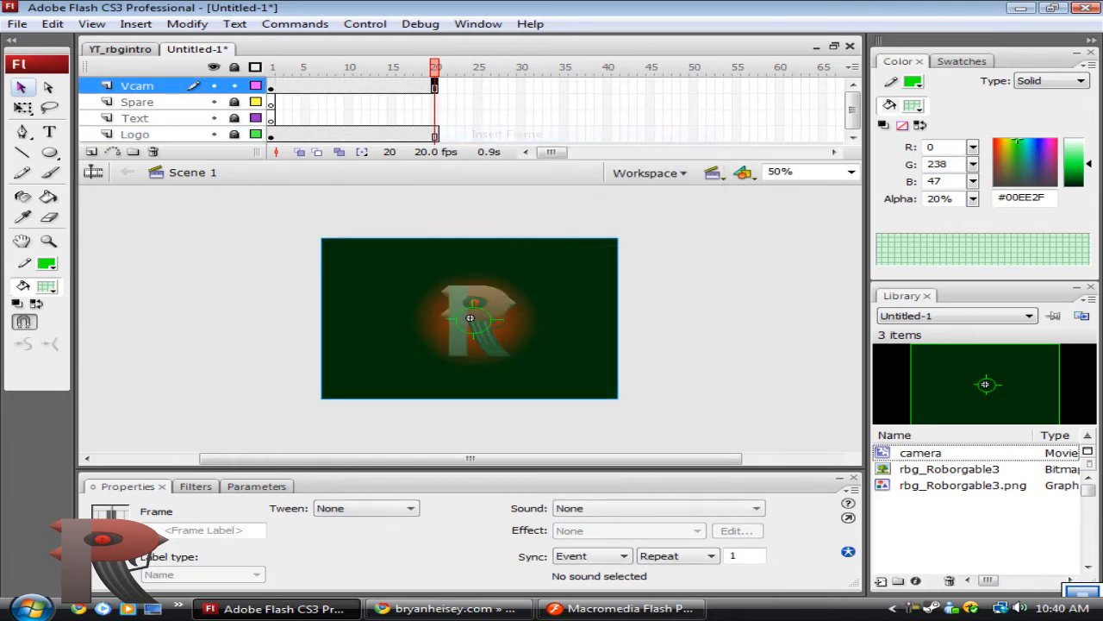
# - Insert a keyframe at frame 21 on the Logo layer
pyautogui.click(434, 135)
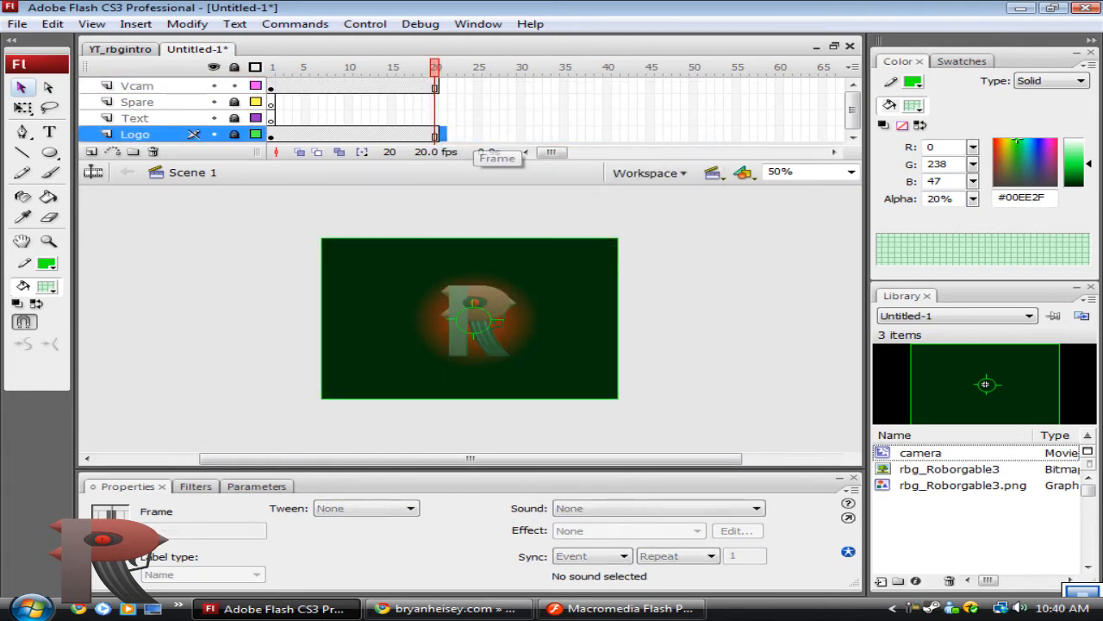
pyautogui.rightClick(443, 134)
pyautogui.click(509, 233)
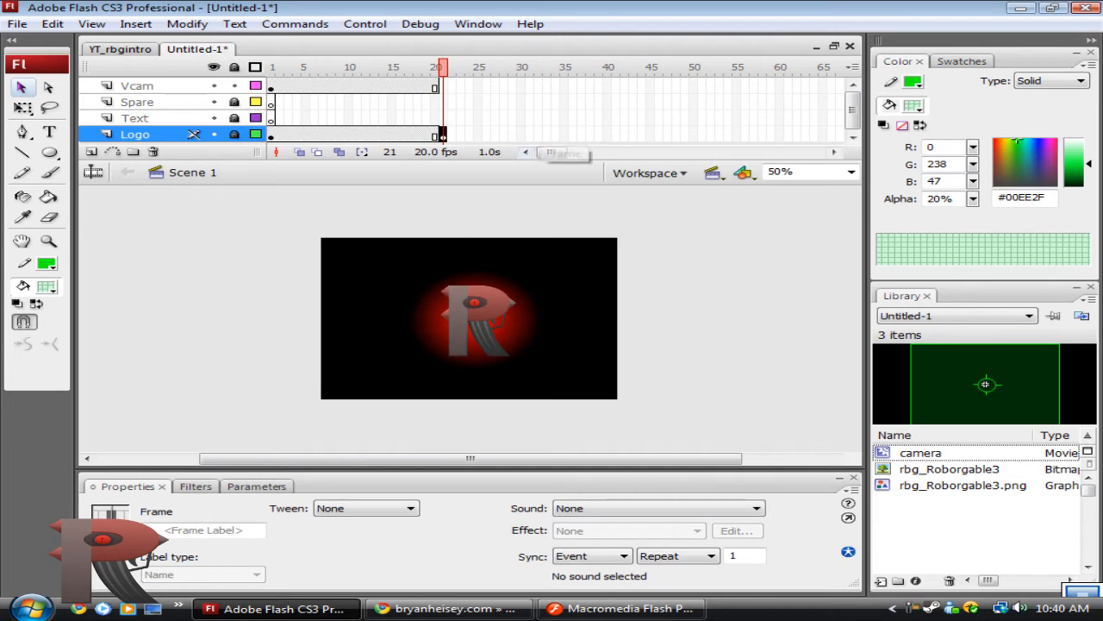
# - Examine the logo artwork at 100% and 400% magnification, finishing at 100%
pyautogui.click(607, 134)
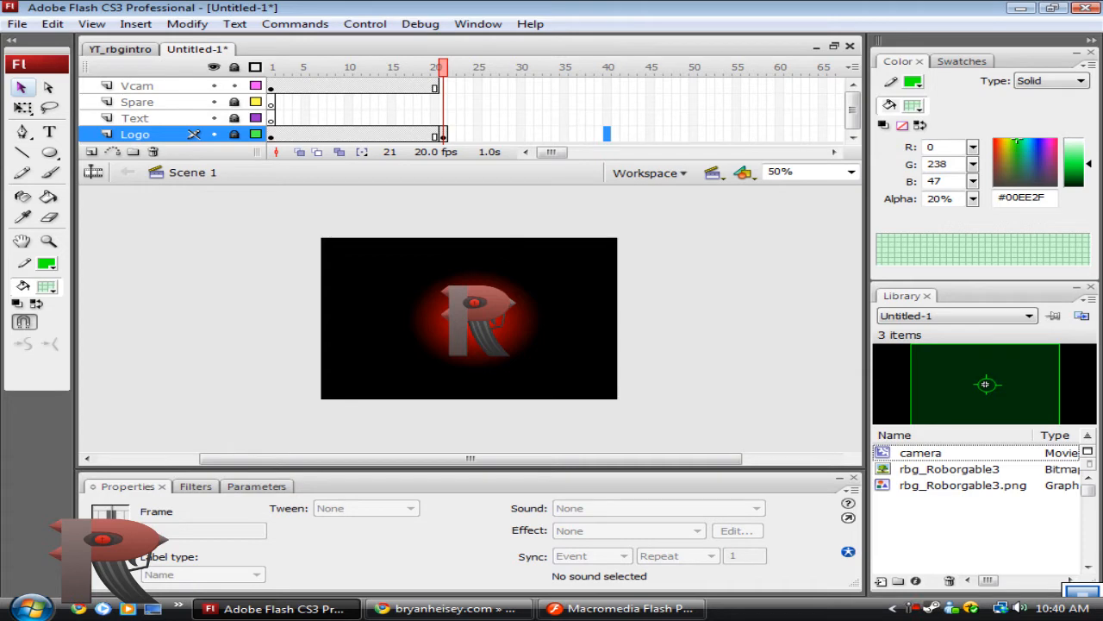
pyautogui.hotkey('ctrl', 'shift', 'a')
pyautogui.click(851, 172)
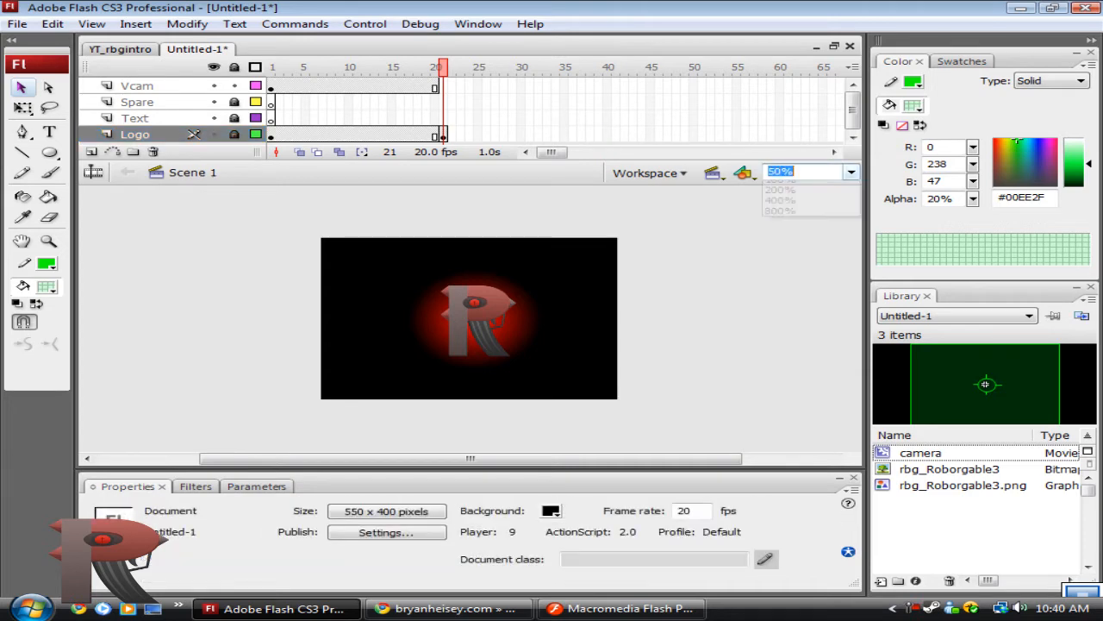
pyautogui.click(780, 239)
pyautogui.click(850, 172)
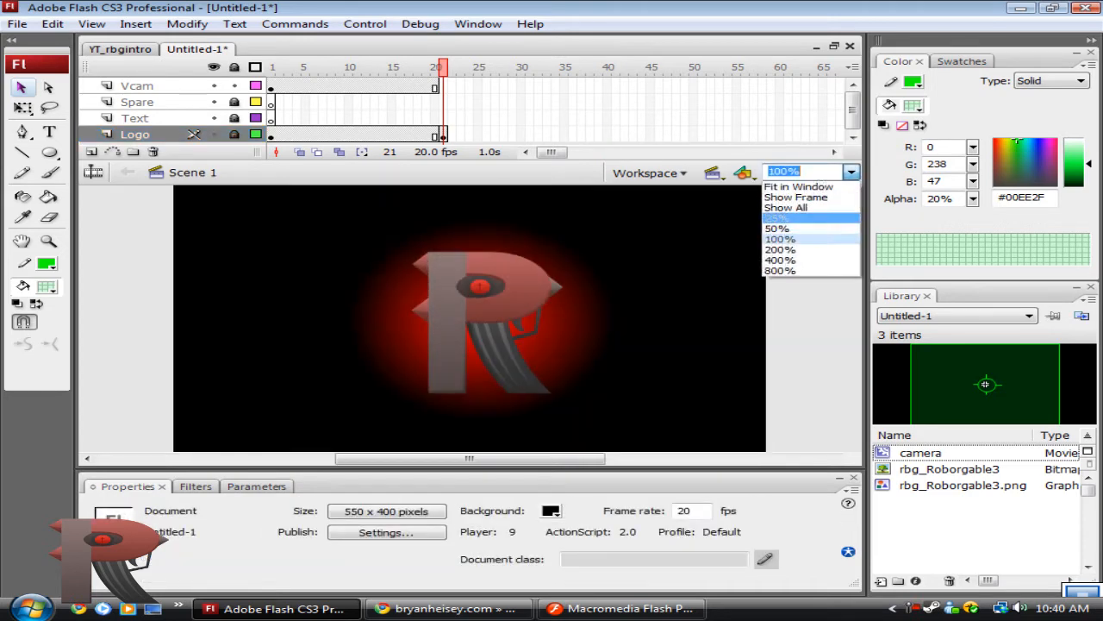
pyautogui.click(780, 264)
pyautogui.scroll(-6, 471, 318)
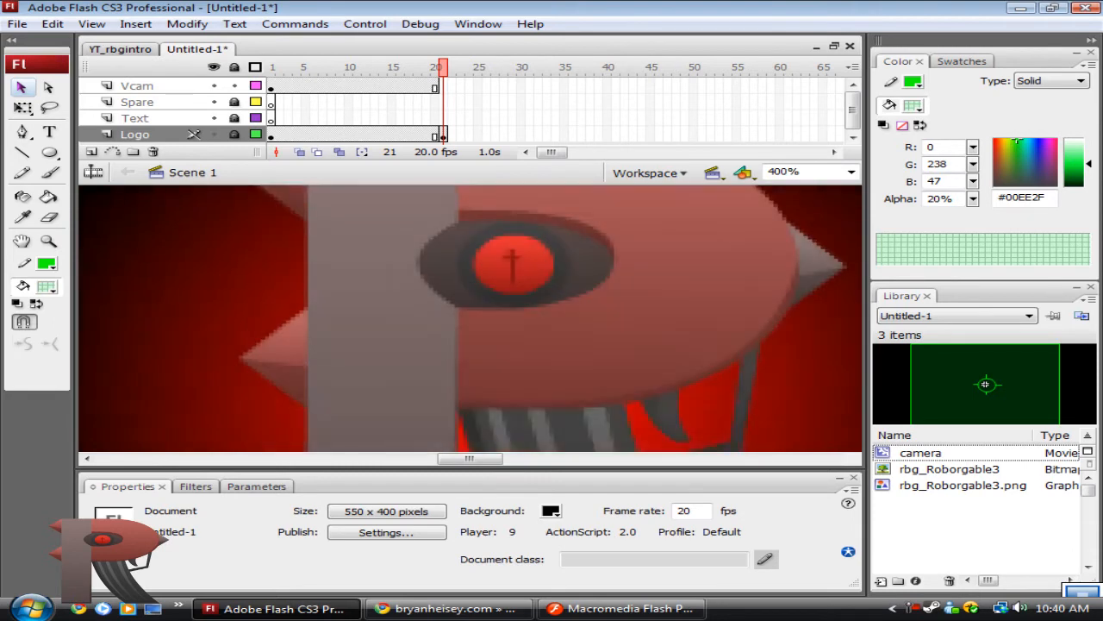
pyautogui.scroll(6, 471, 318)
pyautogui.click(851, 171)
pyautogui.click(780, 239)
pyautogui.click(17, 24)
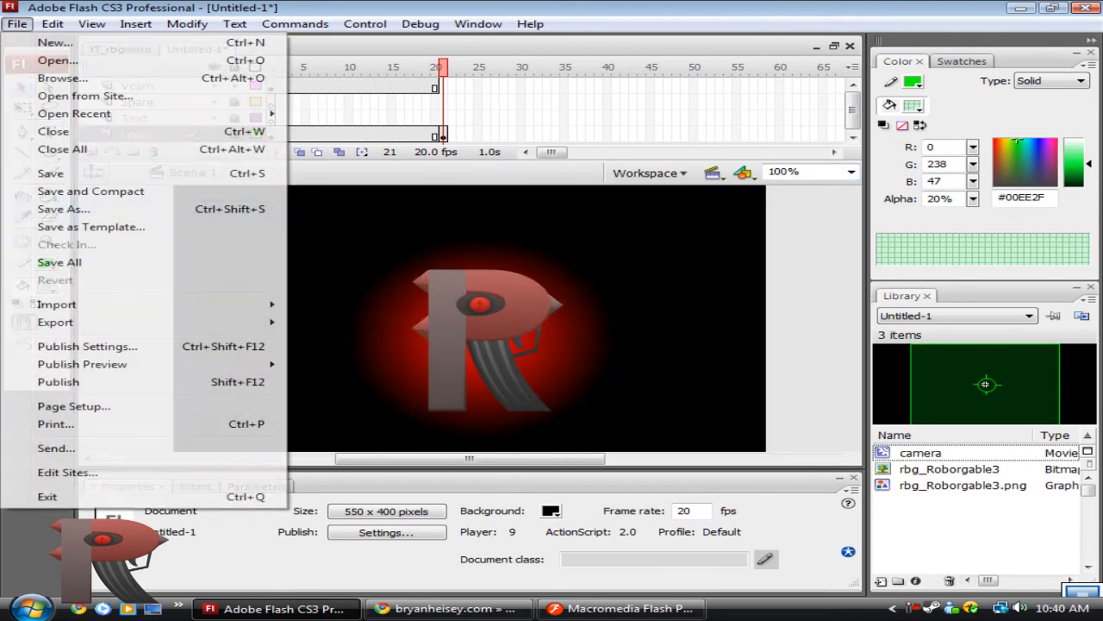
pyautogui.moveTo(55, 321)
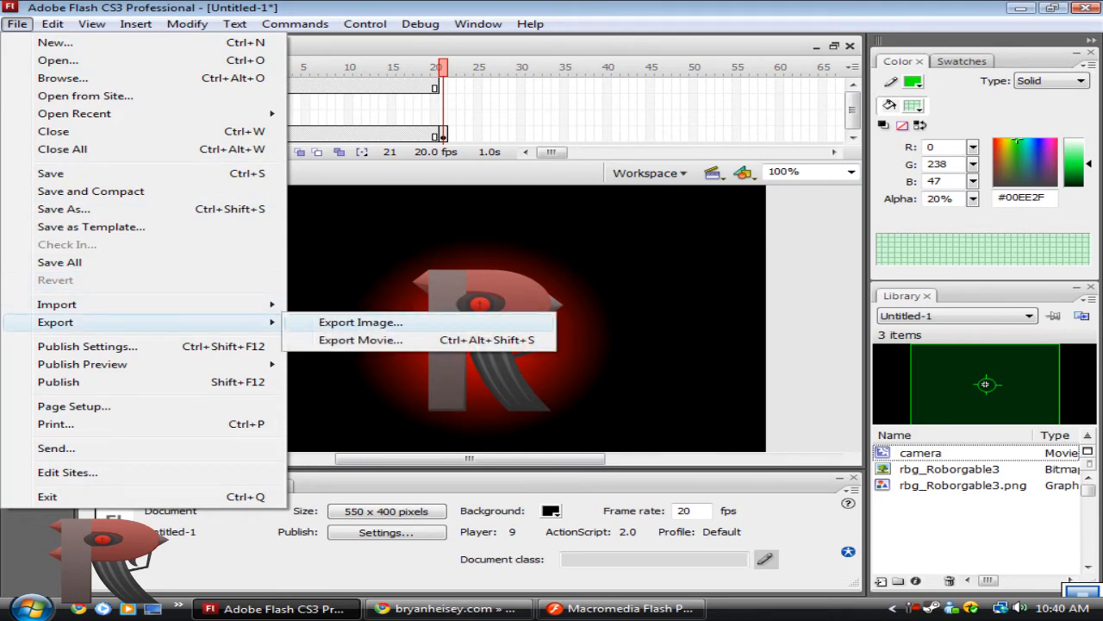
pyautogui.click(360, 322)
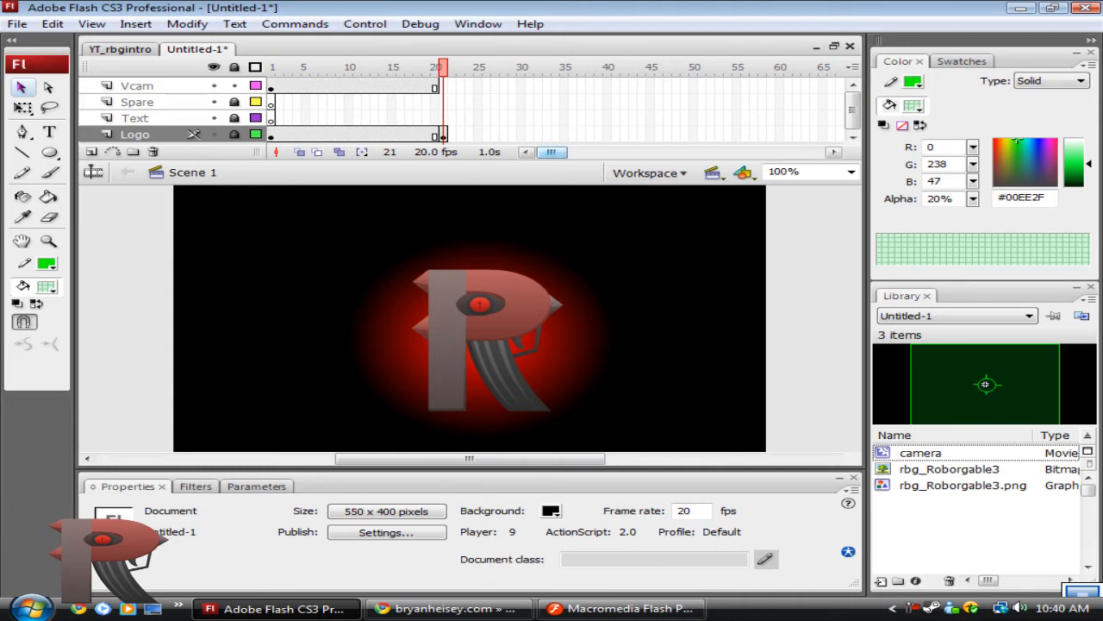
# - Remove frame 21 from the Logo layer
pyautogui.click(442, 136)
pyautogui.rightClick(442, 135)
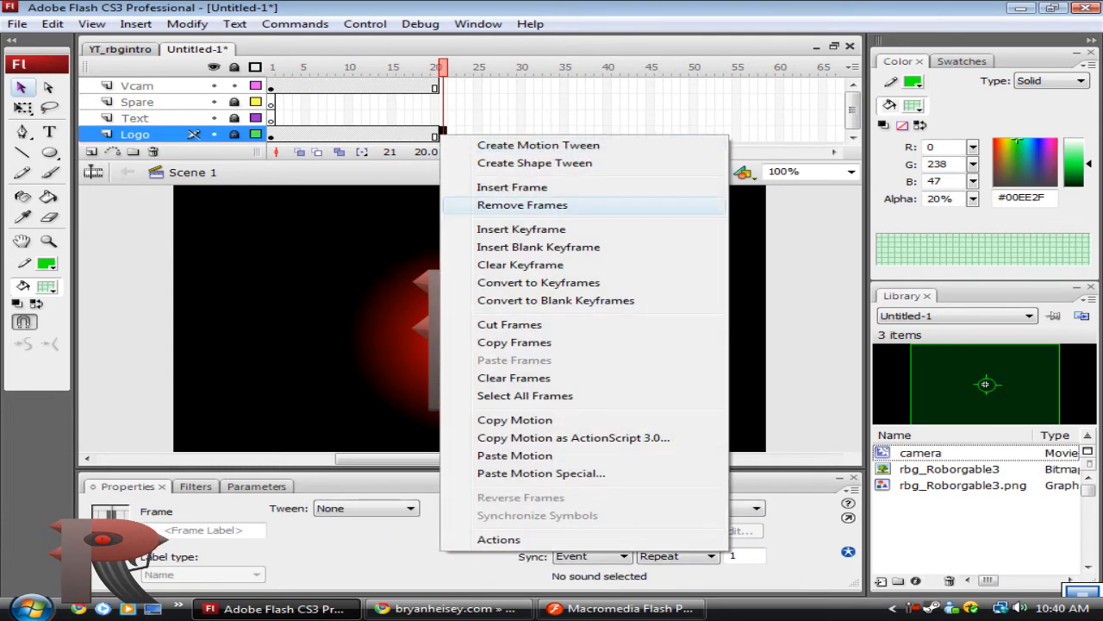
pyautogui.click(529, 207)
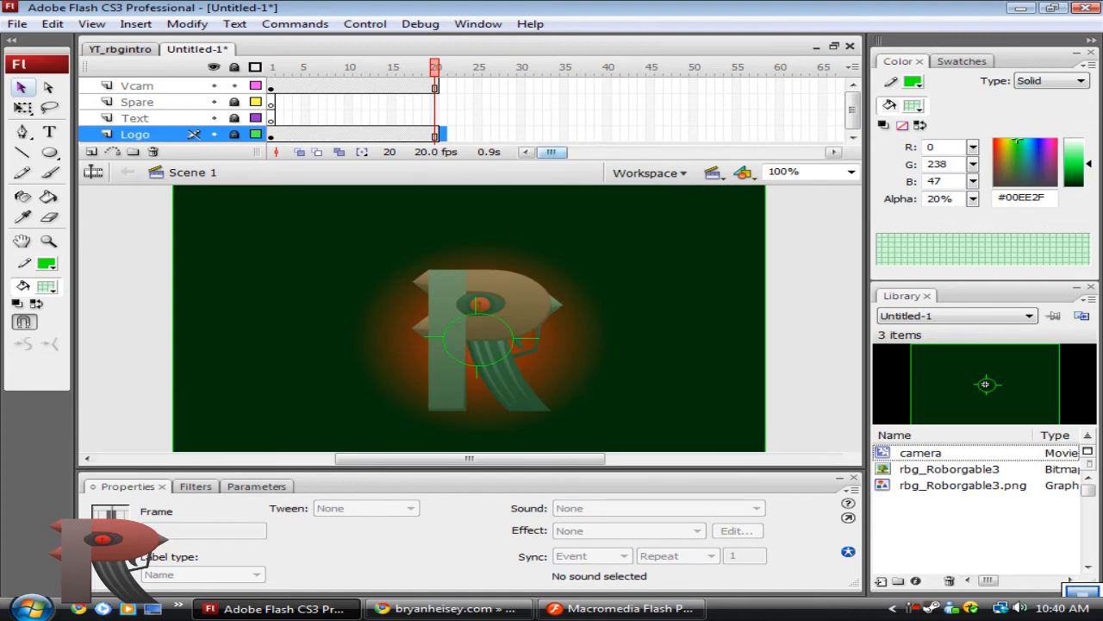
# - Extend the Logo layer to frame 100 by inserting a frame there
pyautogui.moveTo(551, 152); pyautogui.dragTo(579, 152)
pyautogui.click(624, 134)
pyautogui.rightClick(627, 134)
pyautogui.click(715, 185)
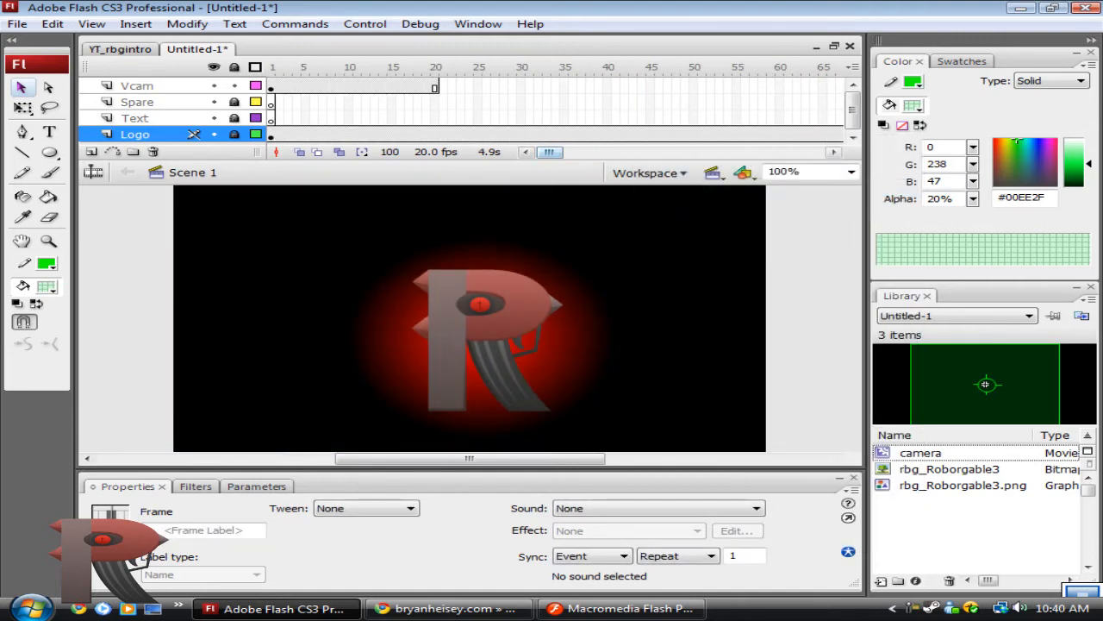
# - Insert keyframes at frames 21 and 40 on the Vcam layer
pyautogui.click(441, 87)
pyautogui.rightClick(440, 86)
pyautogui.click(524, 179)
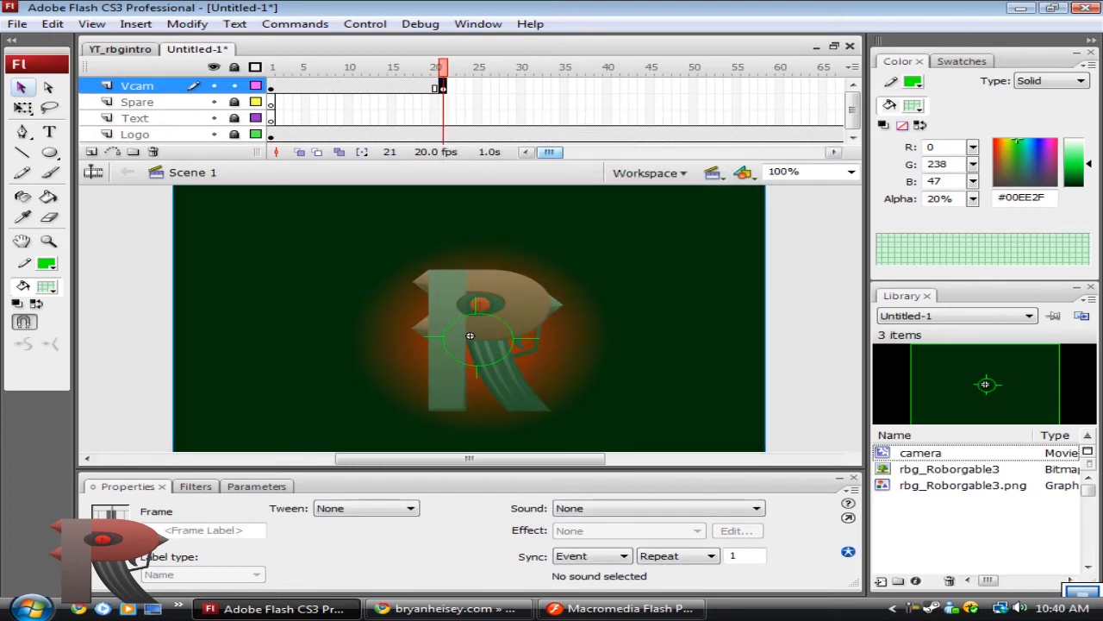
pyautogui.click(608, 86)
pyautogui.rightClick(607, 86)
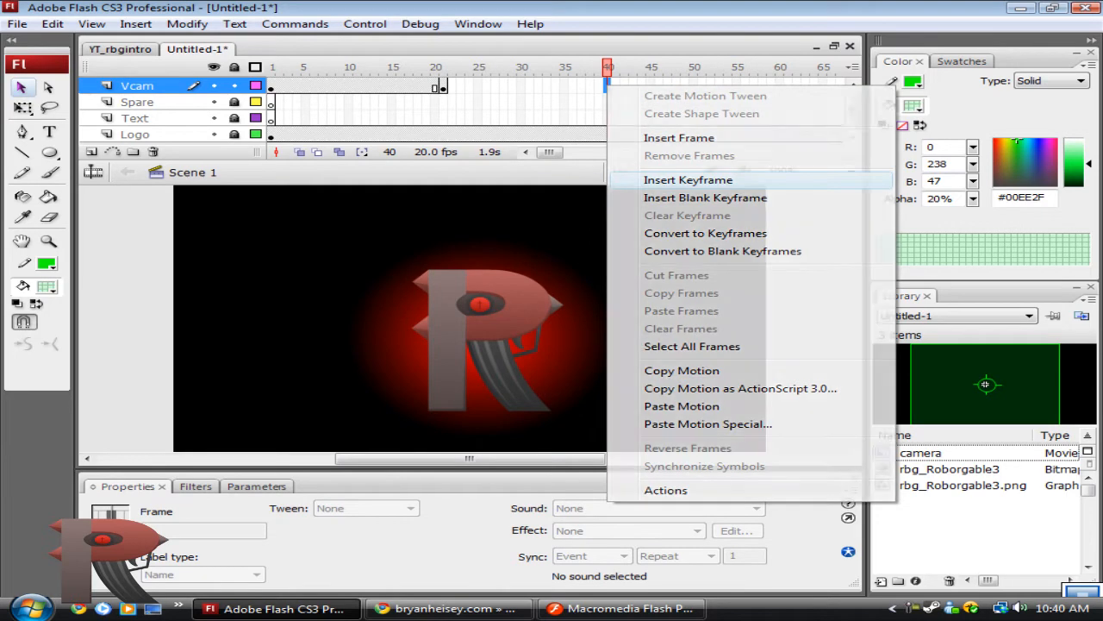
pyautogui.click(688, 179)
pyautogui.click(441, 86)
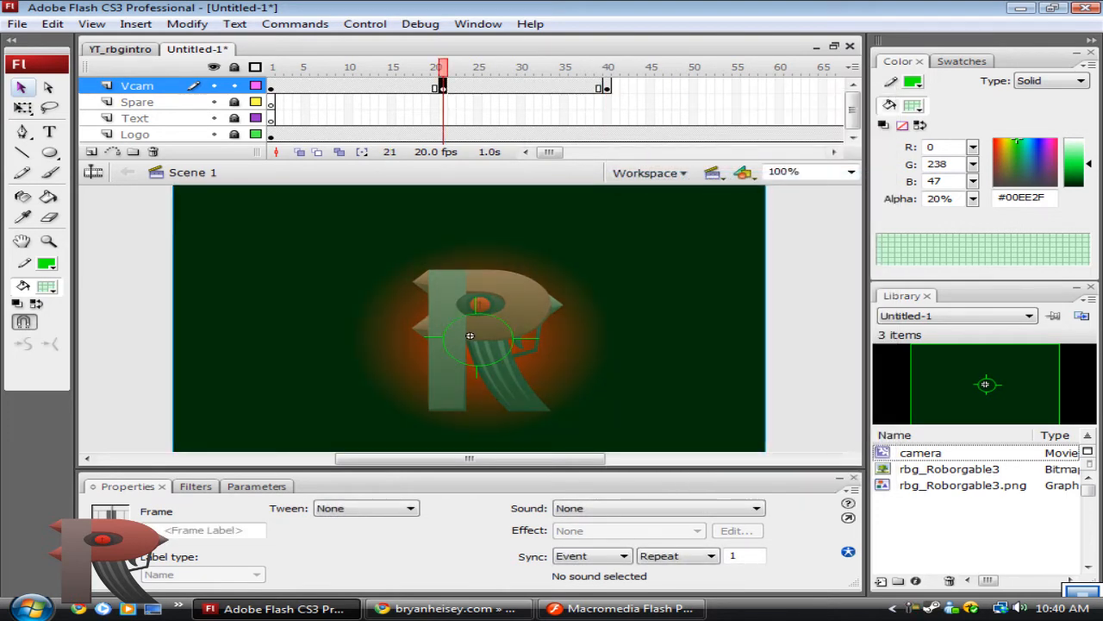
pyautogui.click(851, 172)
pyautogui.click(784, 225)
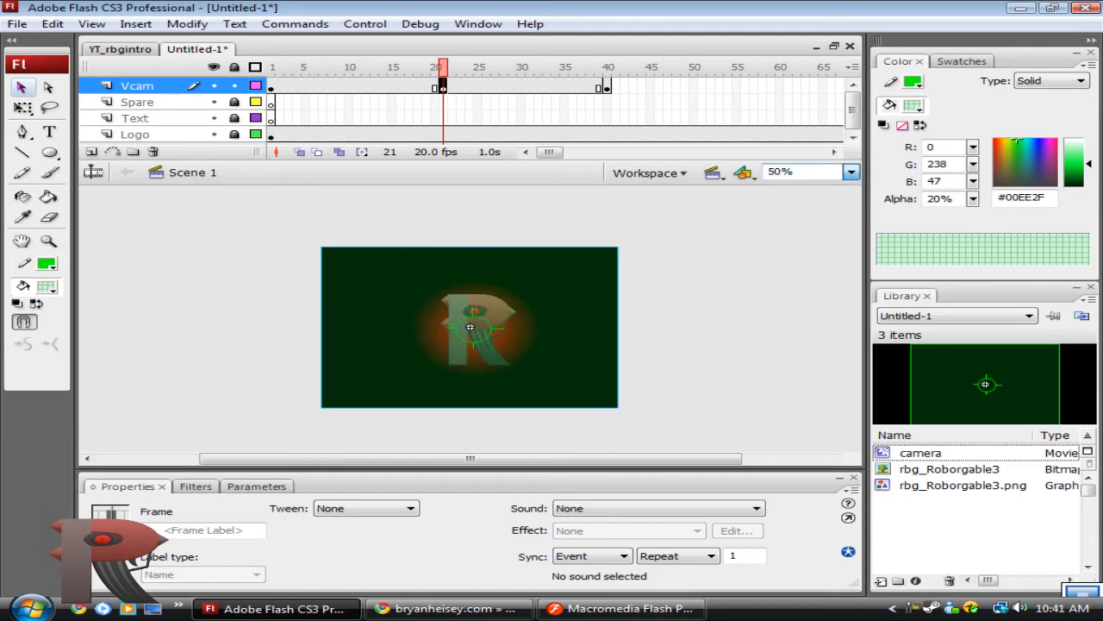
pyautogui.click(851, 172)
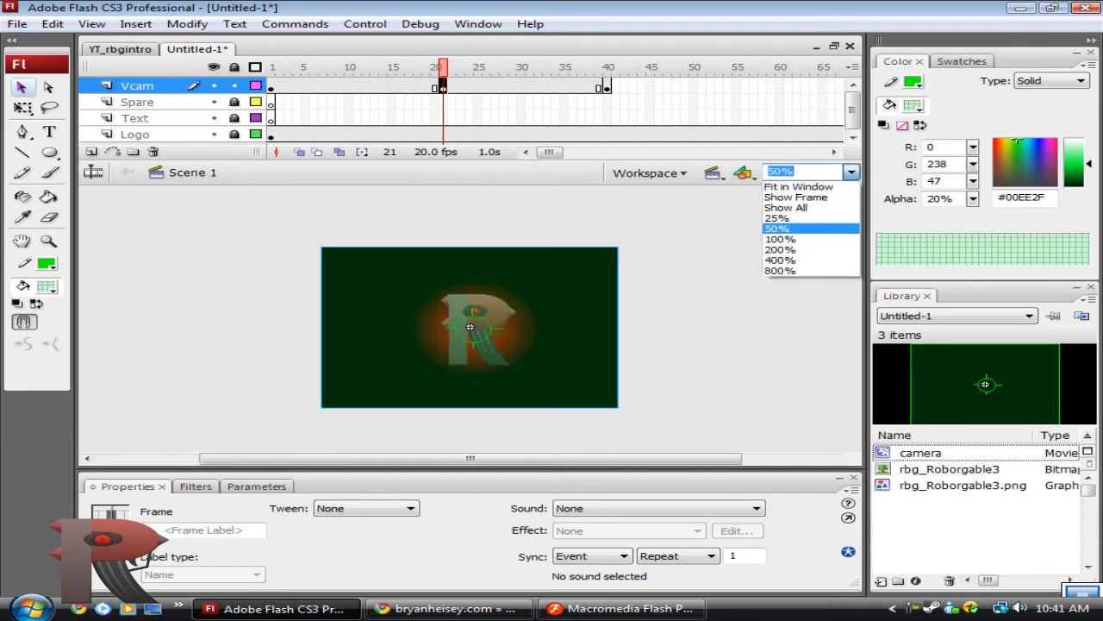
pyautogui.press('Return')
pyautogui.click(470, 319)
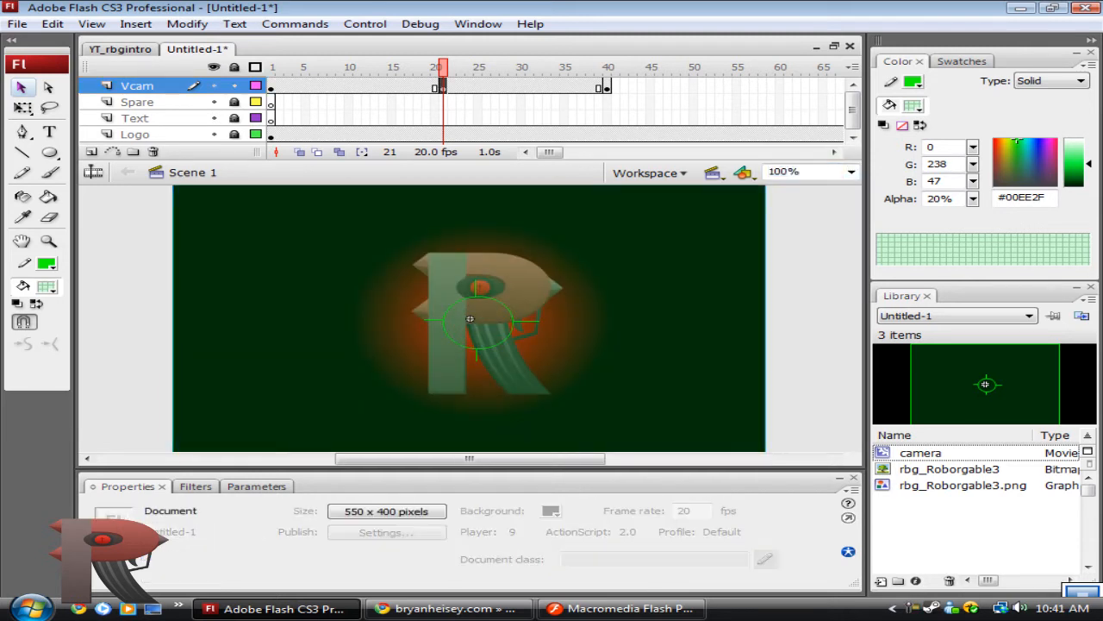
# - Activate Free Transform on the camera at frame 40 of the Vcam layer
pyautogui.click(607, 86)
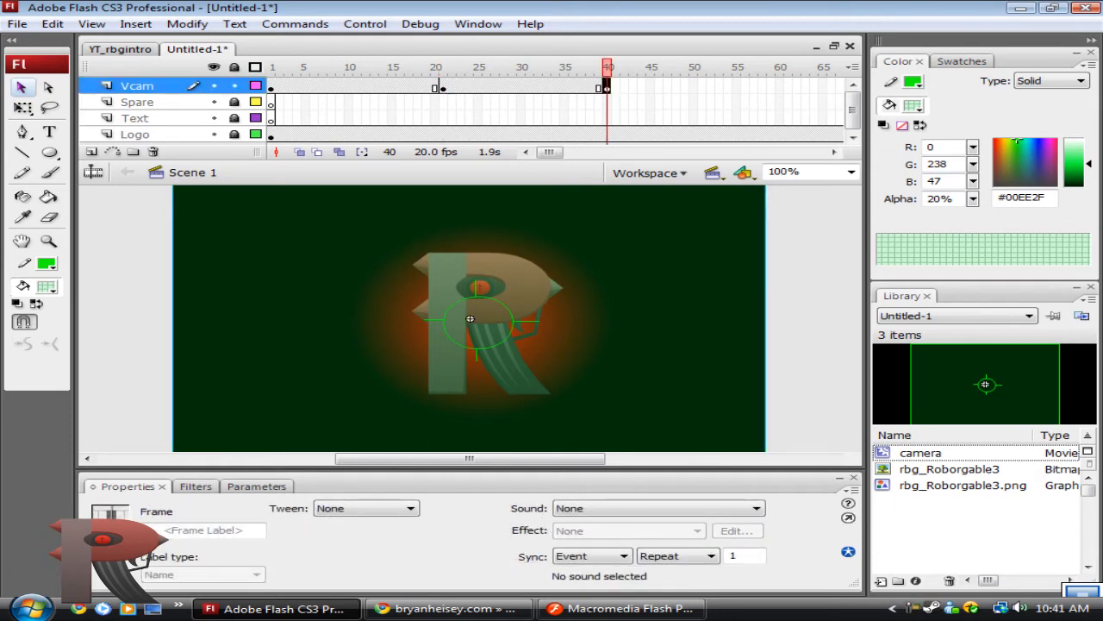
pyautogui.click(23, 108)
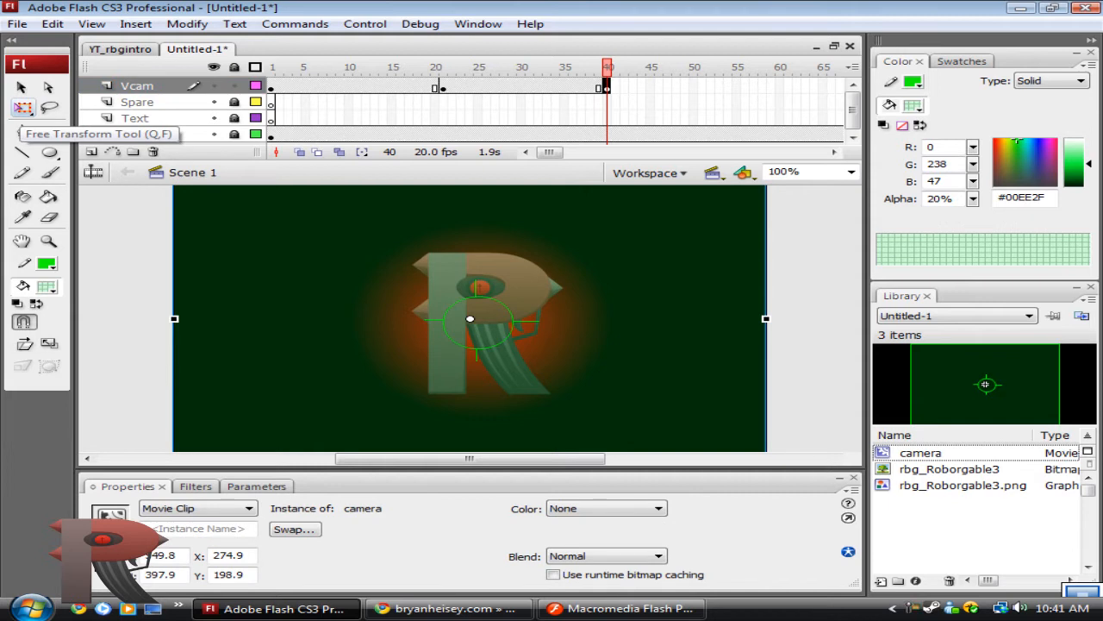
pyautogui.scroll(-1, 470, 319)
pyautogui.scroll(1, 470, 319)
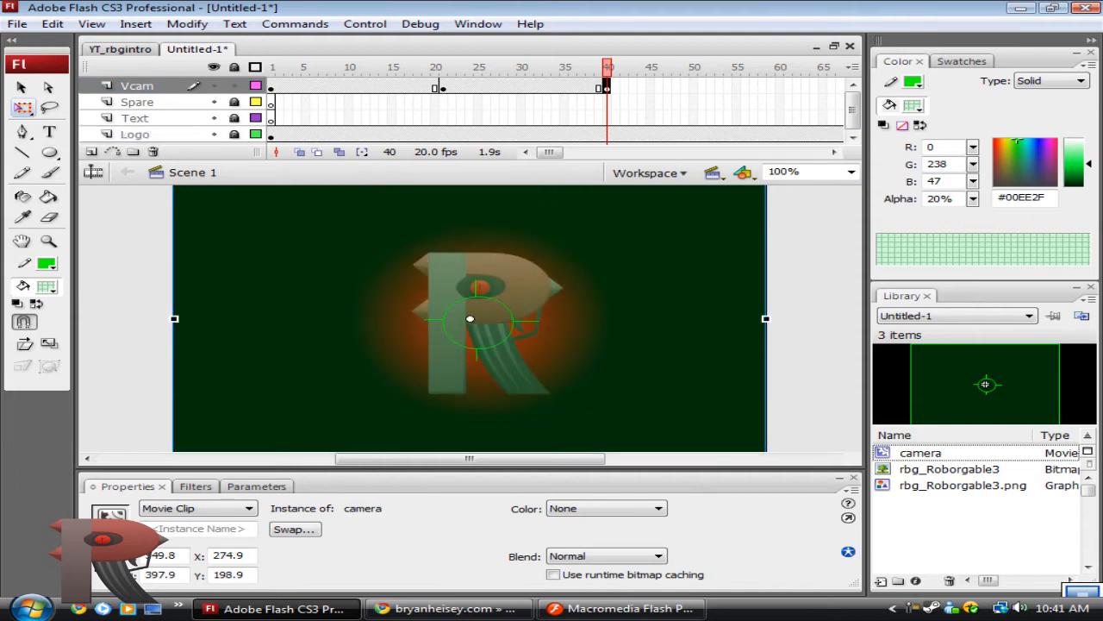
# - Try shrinking the frame 40 camera around its centre to about 152 × 162 pixels, and undo the resize
pyautogui.scroll(1, 470, 319)
pyautogui.scroll(-1, 470, 319)
pyautogui.scroll(1, 470, 319)
pyautogui.moveTo(765, 231); pyautogui.dragTo(552, 325)
pyautogui.scroll(-2, 552, 325)
pyautogui.scroll(1, 552, 325)
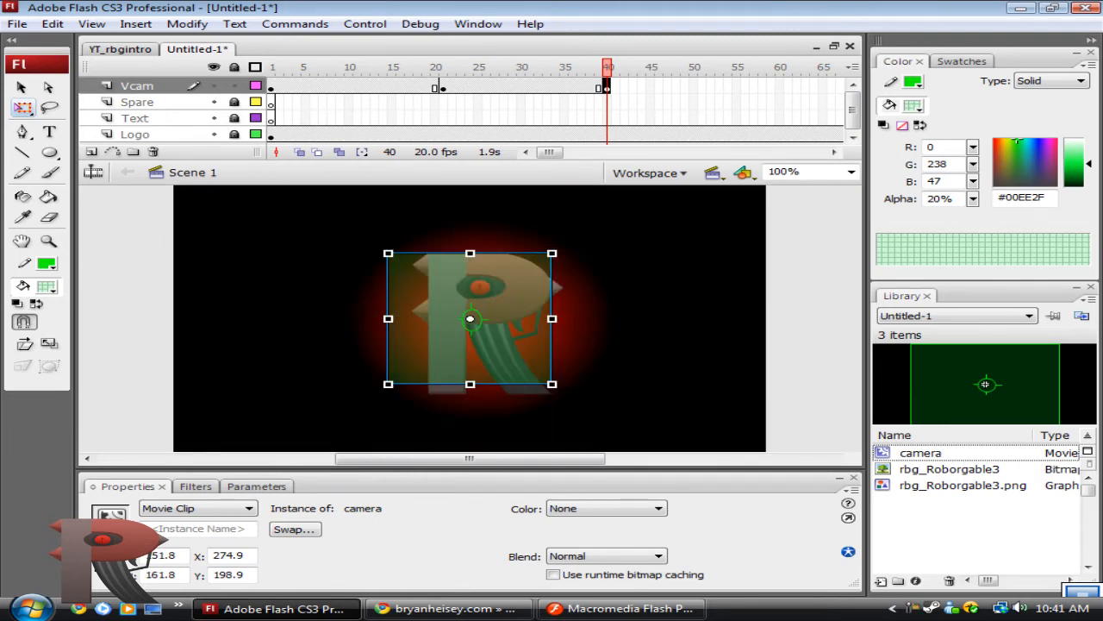
pyautogui.hotkey('ctrl', 'z')
# - Scale the frame 40 camera around its centre to about 85 × 62 pixels and rotate it 90° counter-clockwise
pyautogui.scroll(1, 470, 319)
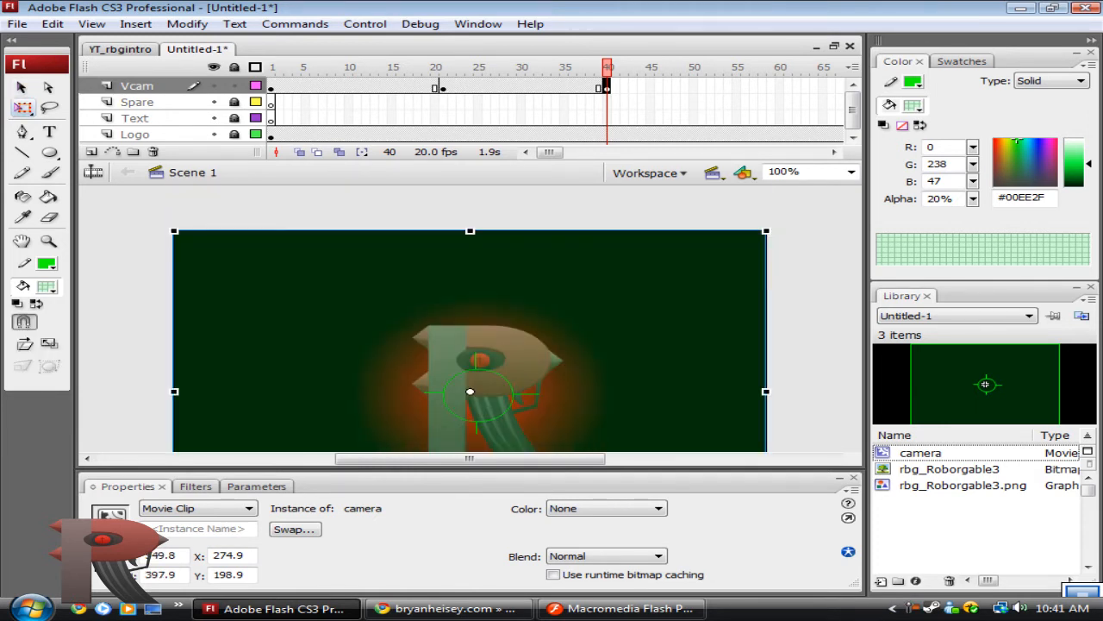
pyautogui.moveTo(765, 231); pyautogui.dragTo(641, 365)
pyautogui.scroll(-2, 642, 365)
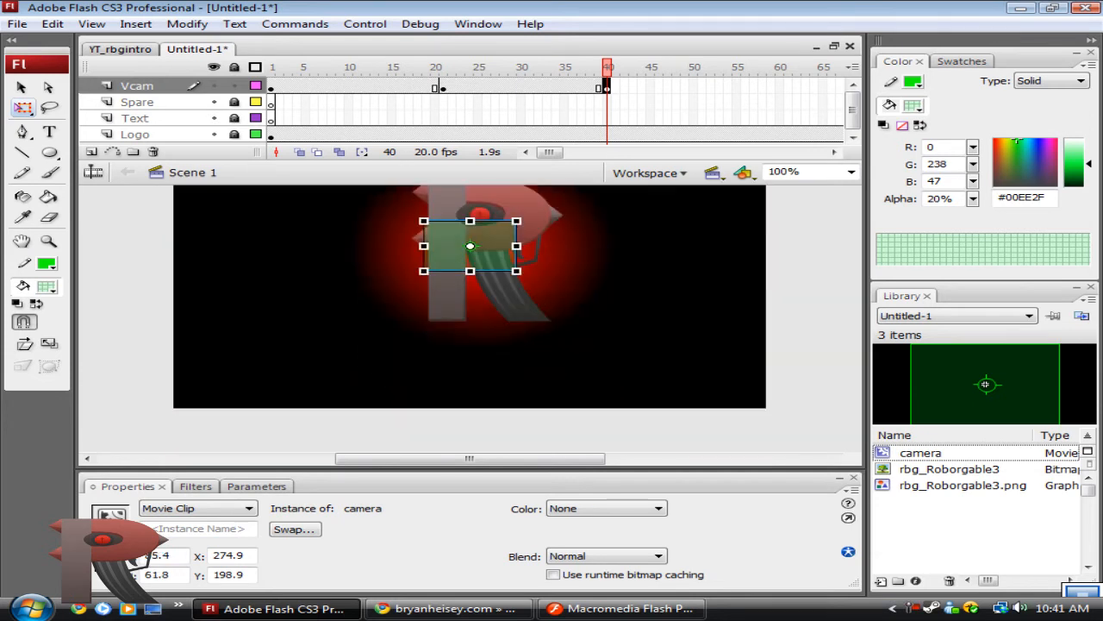
pyautogui.scroll(1, 641, 365)
pyautogui.moveTo(522, 349); pyautogui.dragTo(534, 244)
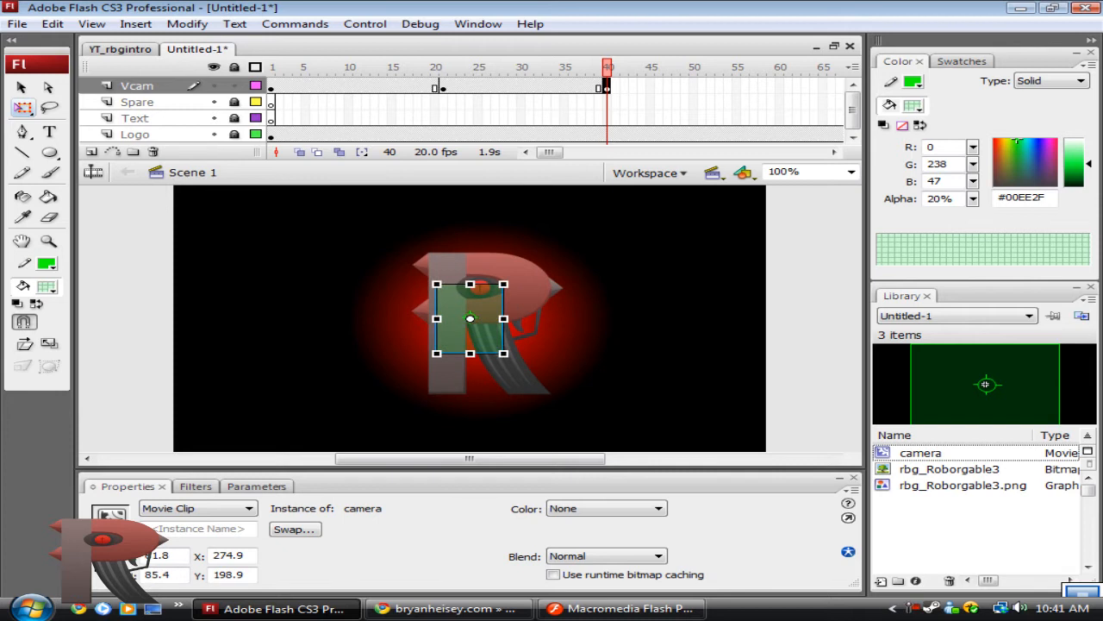
# - Move the frame 40 camera just below the logo's lower-left end, to about X 217, Y 339
pyautogui.moveTo(470, 318); pyautogui.dragTo(401, 431)
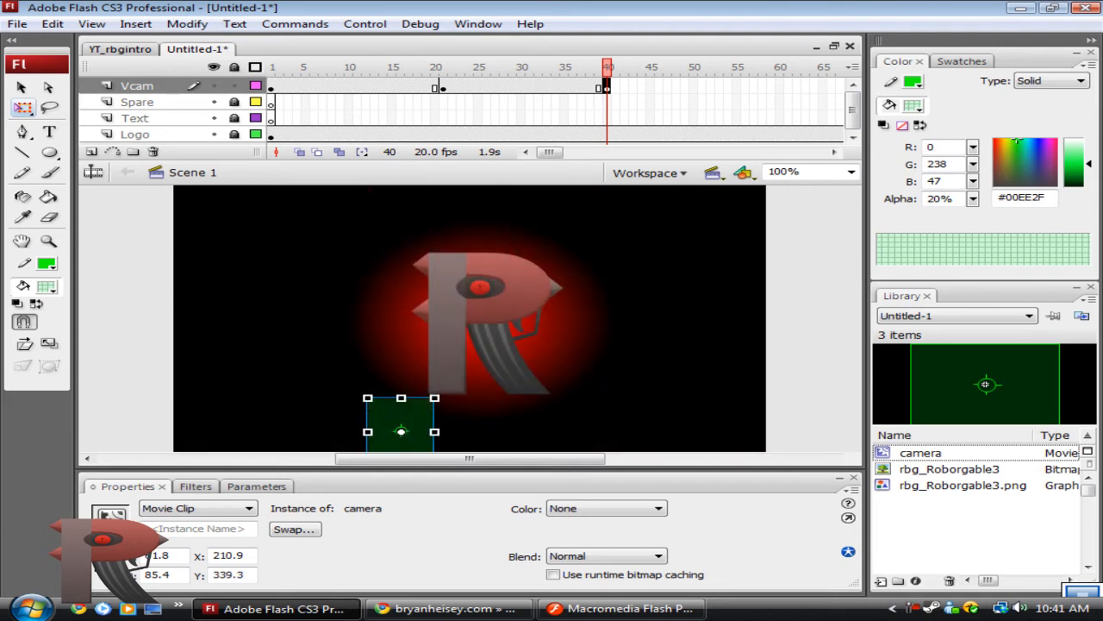
pyautogui.press('Right')
pyautogui.press('Right')
pyautogui.press('Right')
pyautogui.press('Right')
pyautogui.press('Right')
pyautogui.press('Right')
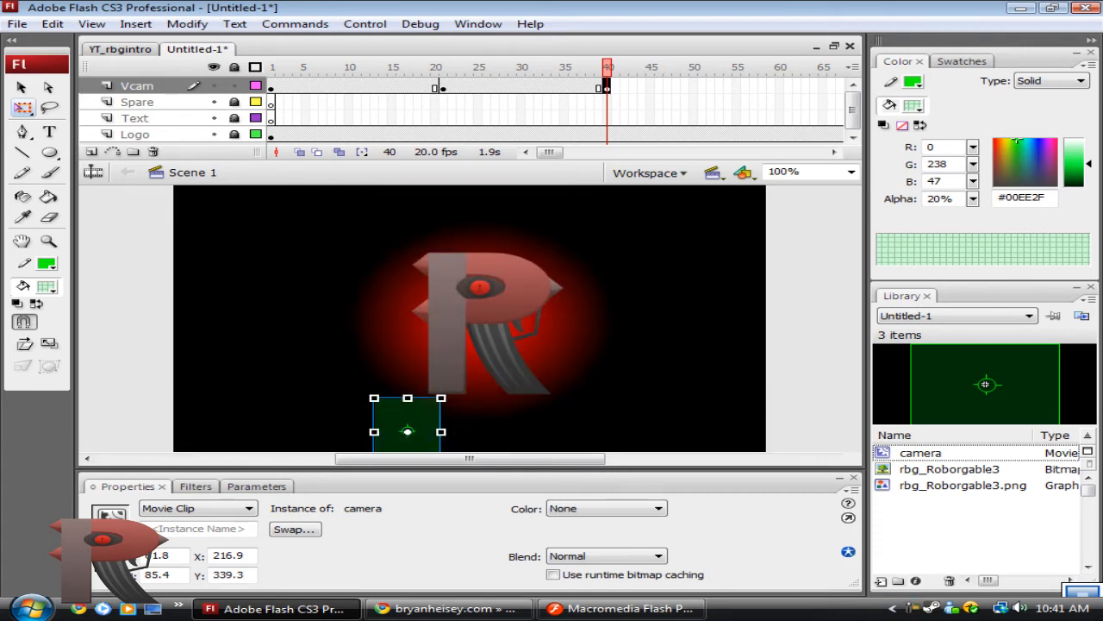
pyautogui.scroll(-3, 469, 319)
# - Create a motion tween on the Vcam layer between frames 21 and 40
pyautogui.click(607, 87)
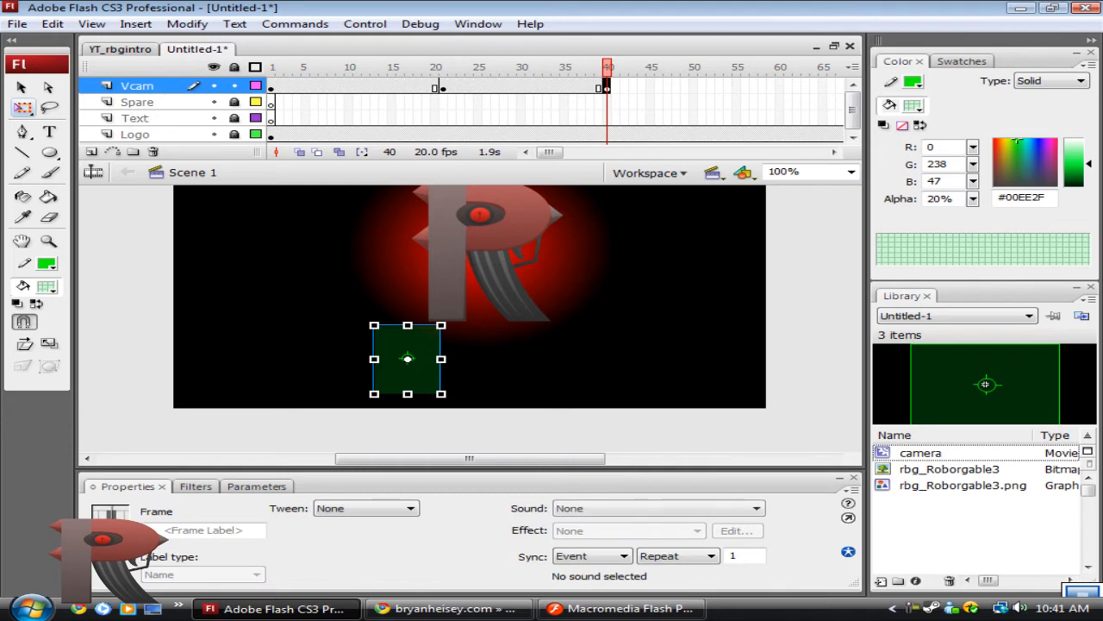
pyautogui.click(443, 88)
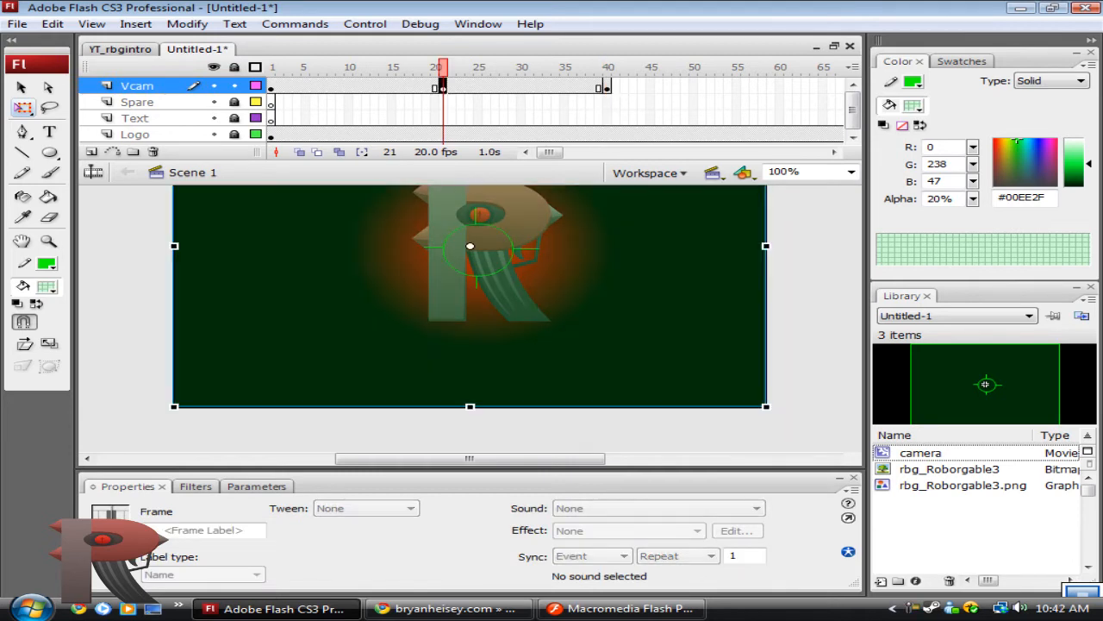
pyautogui.hotkey('ctrl', 'shift', 'a')
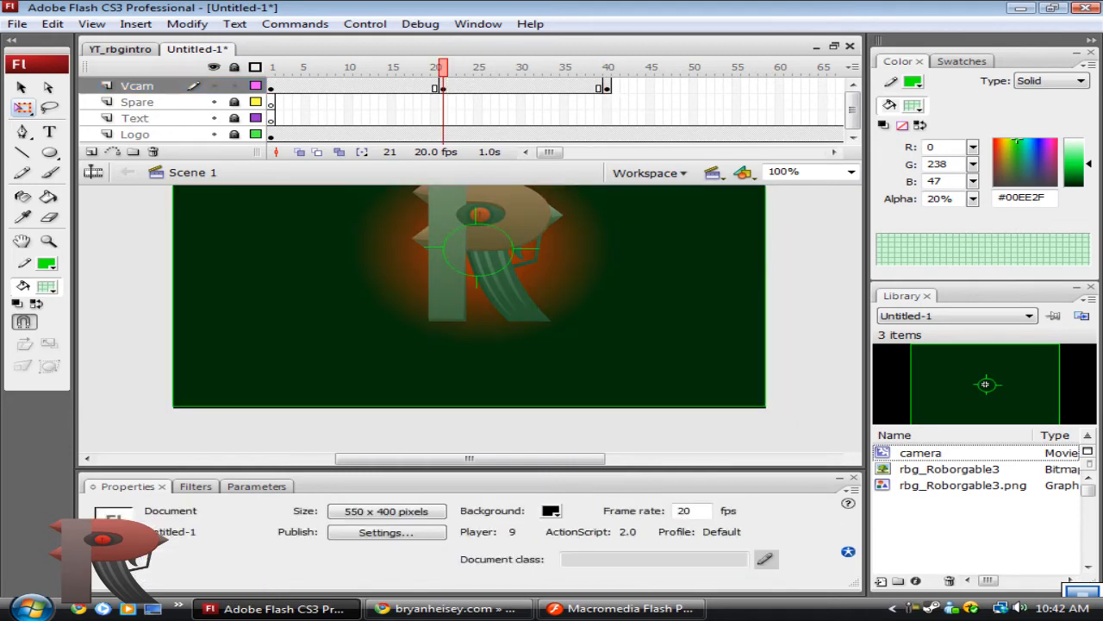
pyautogui.rightClick(478, 87)
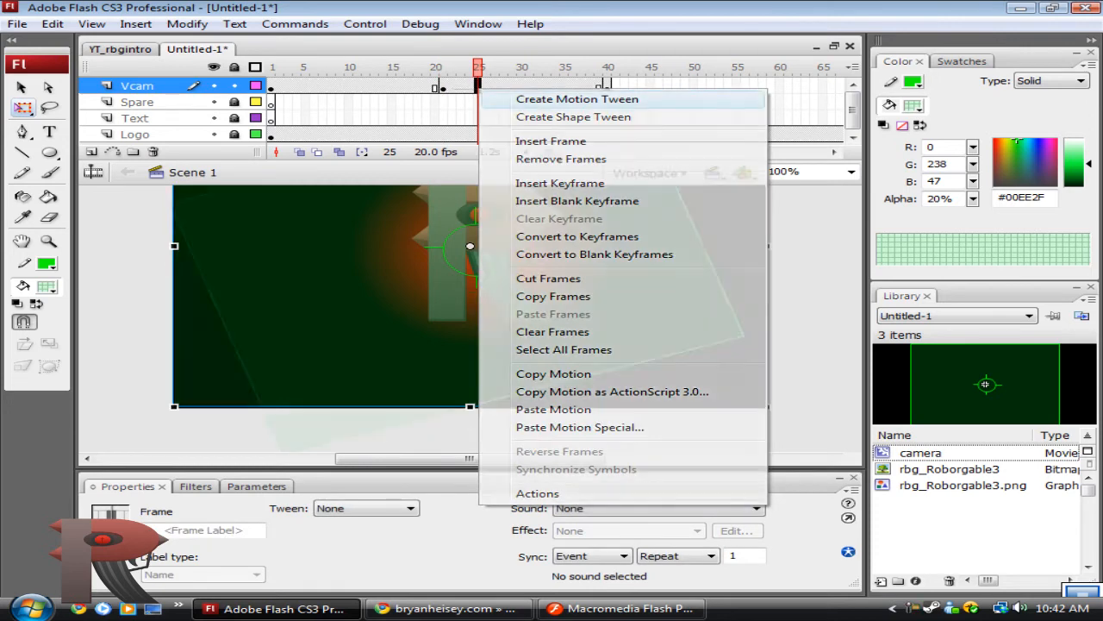
pyautogui.click(552, 98)
# - Play back the camera tween from frame 21 and inspect the camera's position at frame 40
pyautogui.click(443, 87)
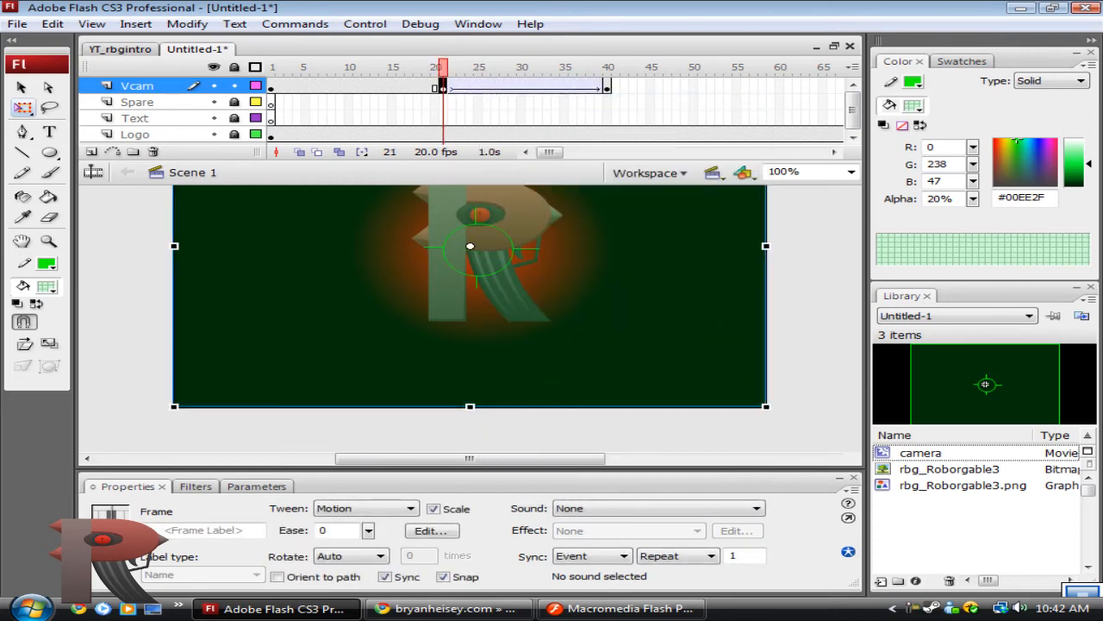
pyautogui.hotkey('ctrl', 'shift', 'a')
pyautogui.scroll(3, 470, 317)
pyautogui.scroll(-2, 469, 317)
pyautogui.press('Return')
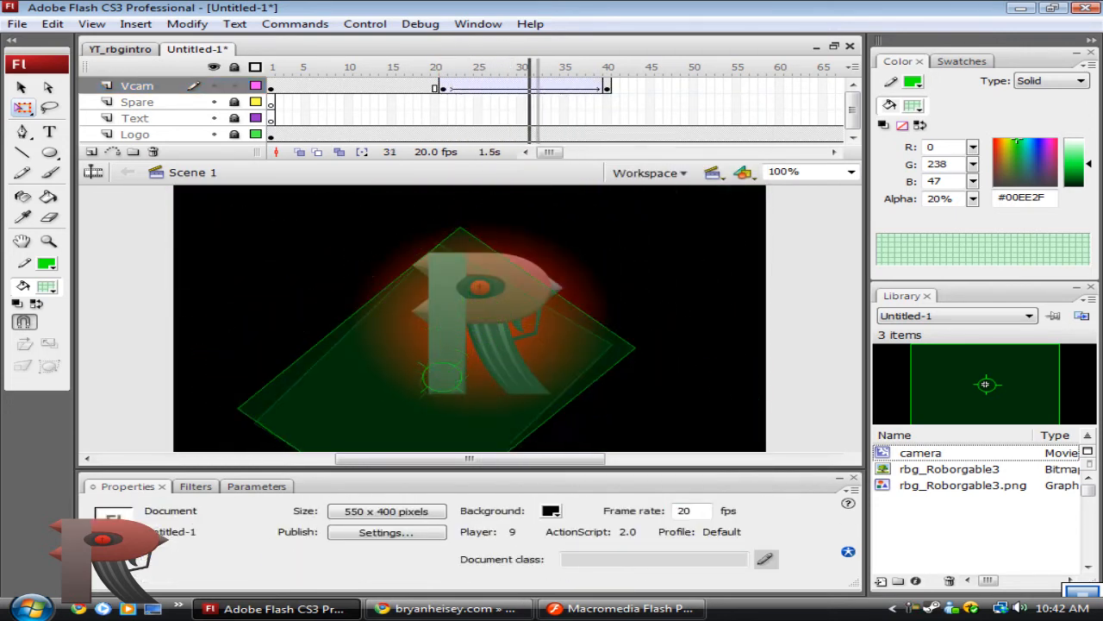
pyautogui.click(443, 87)
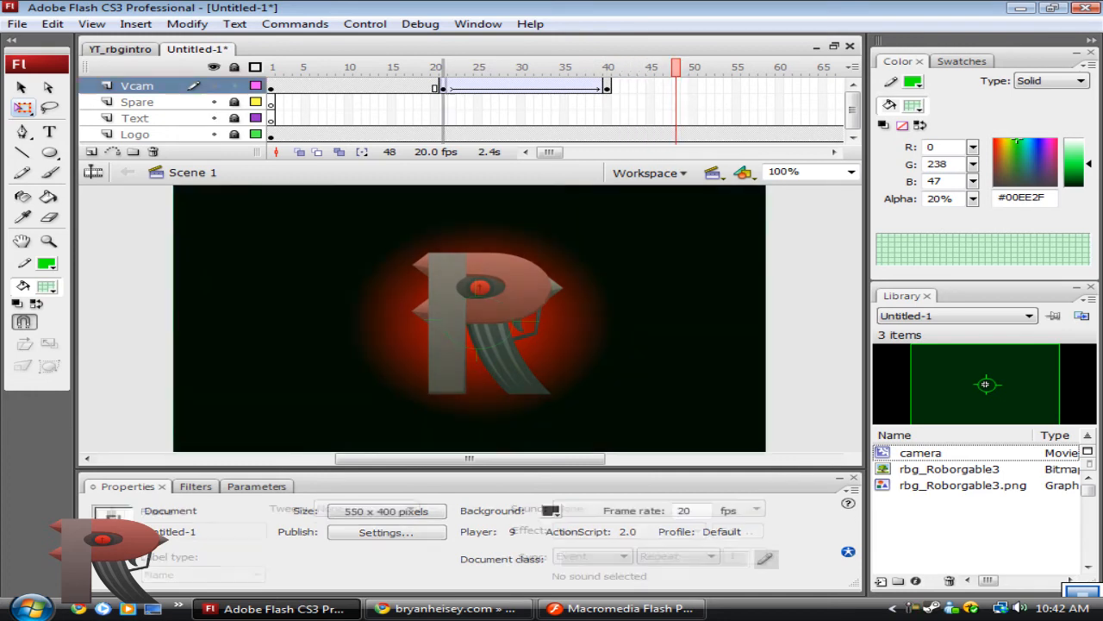
pyautogui.hotkey('ctrl', 'shift', 'a')
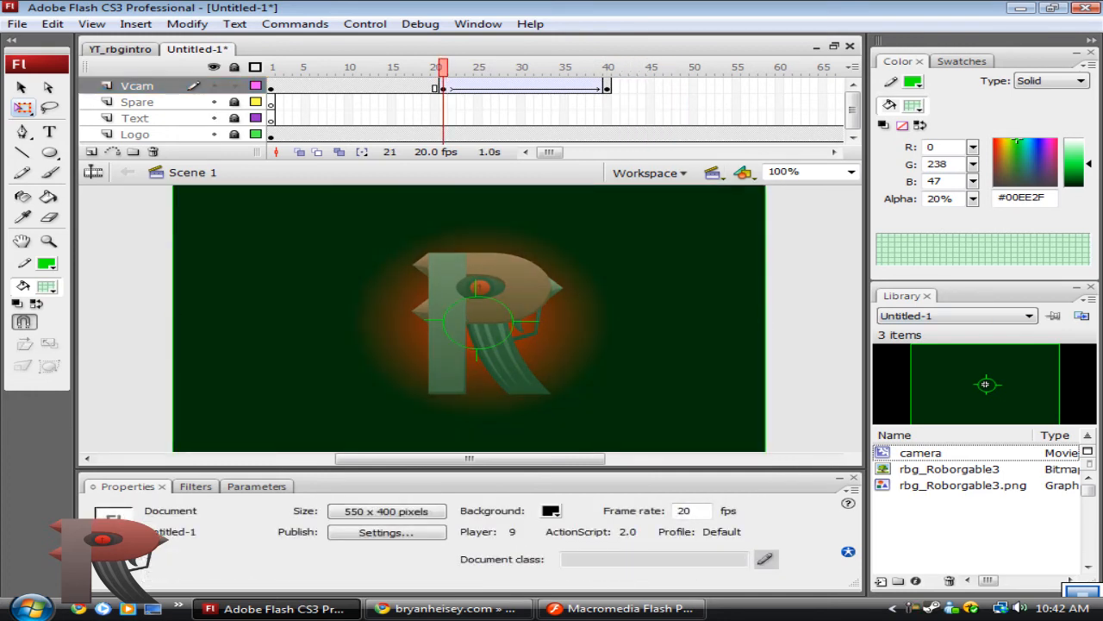
pyautogui.press('Return')
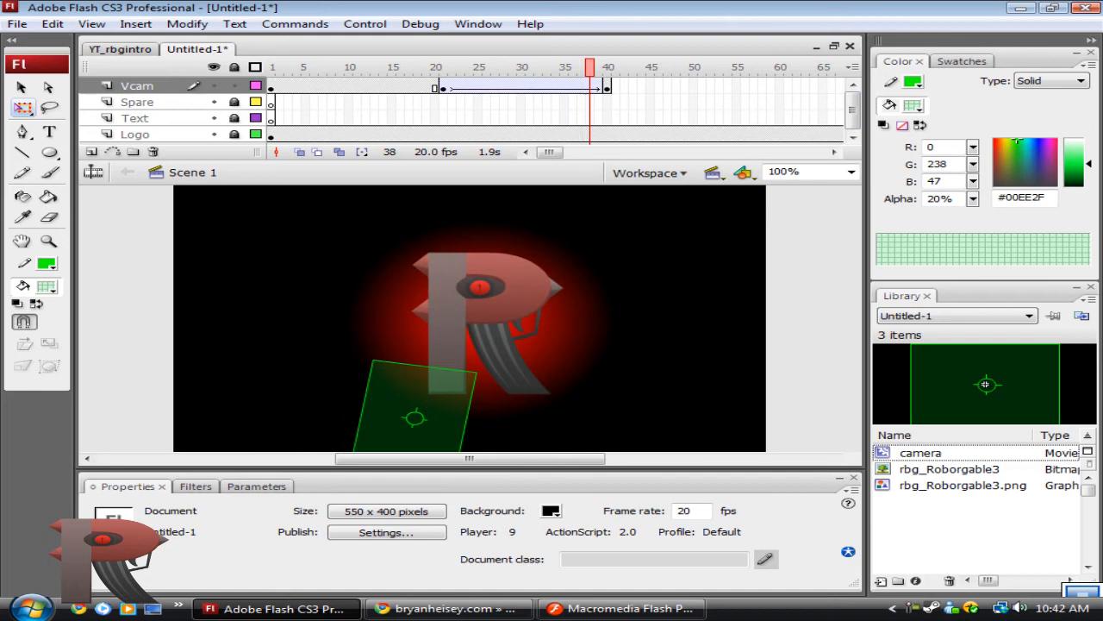
pyautogui.scroll(-3, 470, 319)
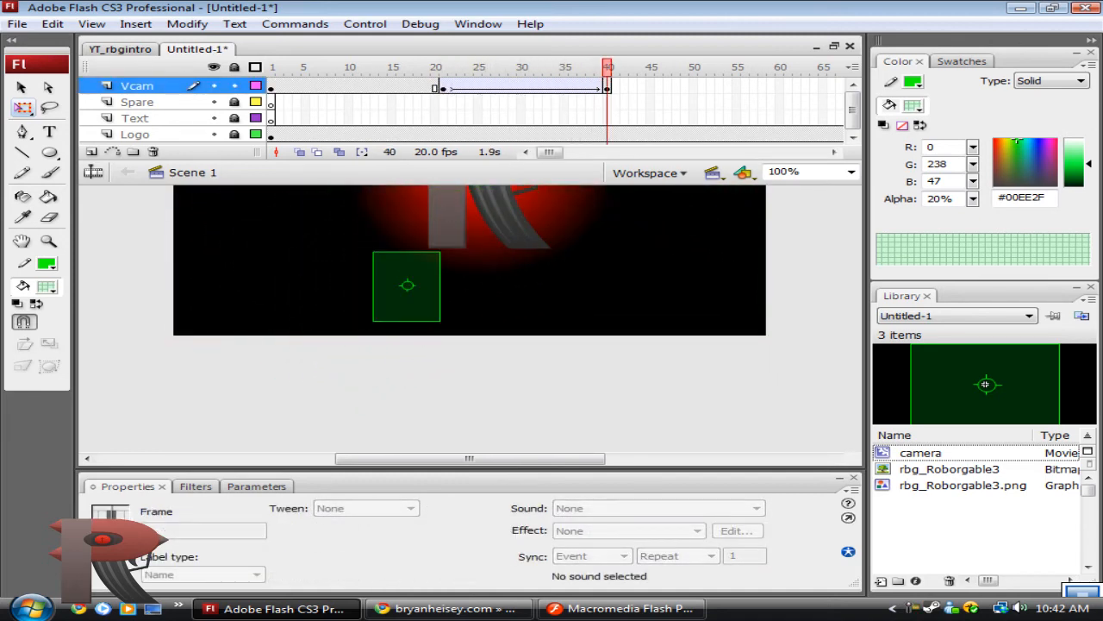
pyautogui.click(607, 89)
pyautogui.hotkey('ctrl', 'shift', 'a')
pyautogui.scroll(2, 469, 318)
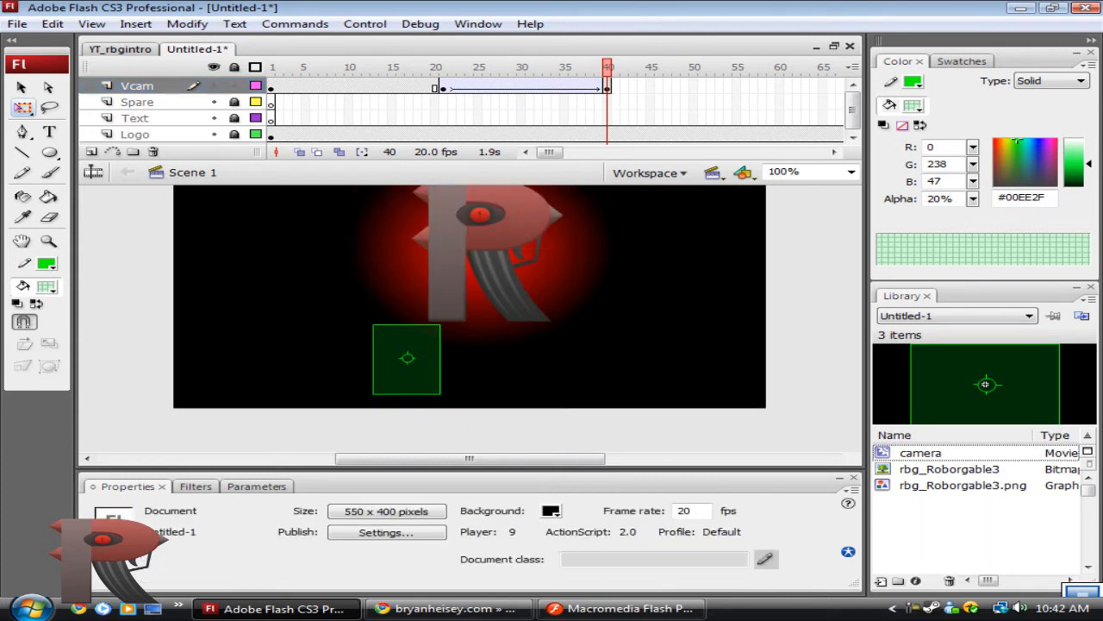
pyautogui.scroll(2, 470, 319)
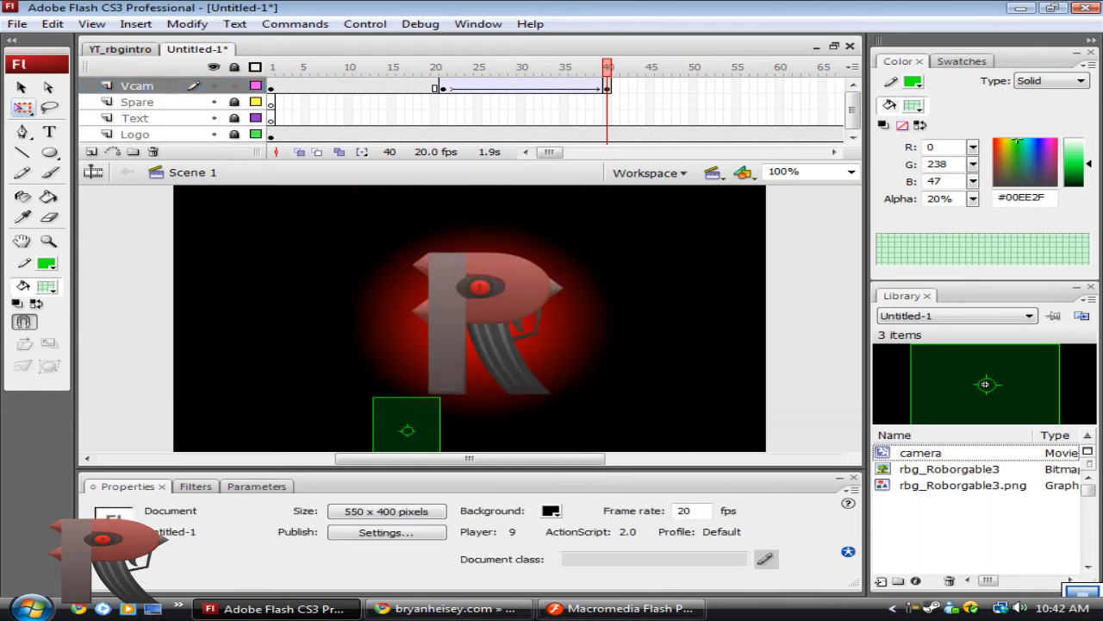
# - Insert a Vcam keyframe at frame 80 and move its camera straight up to the logo's upper-left corner, about Y 102
pyautogui.moveTo(549, 152); pyautogui.dragTo(552, 152)
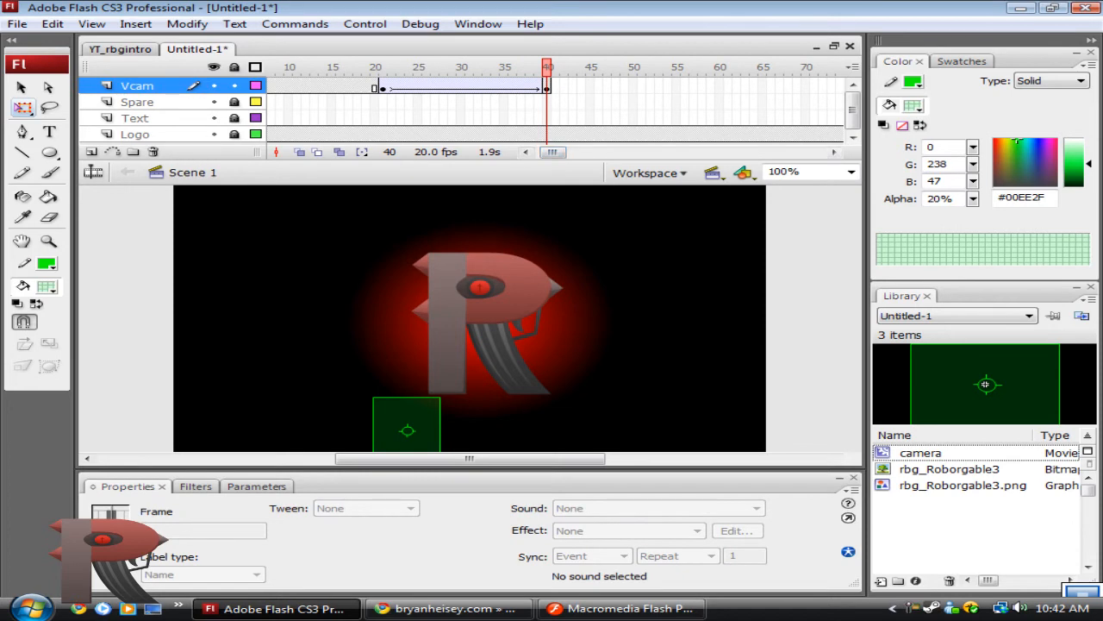
pyautogui.moveTo(553, 152); pyautogui.dragTo(563, 152)
pyautogui.rightClick(676, 87)
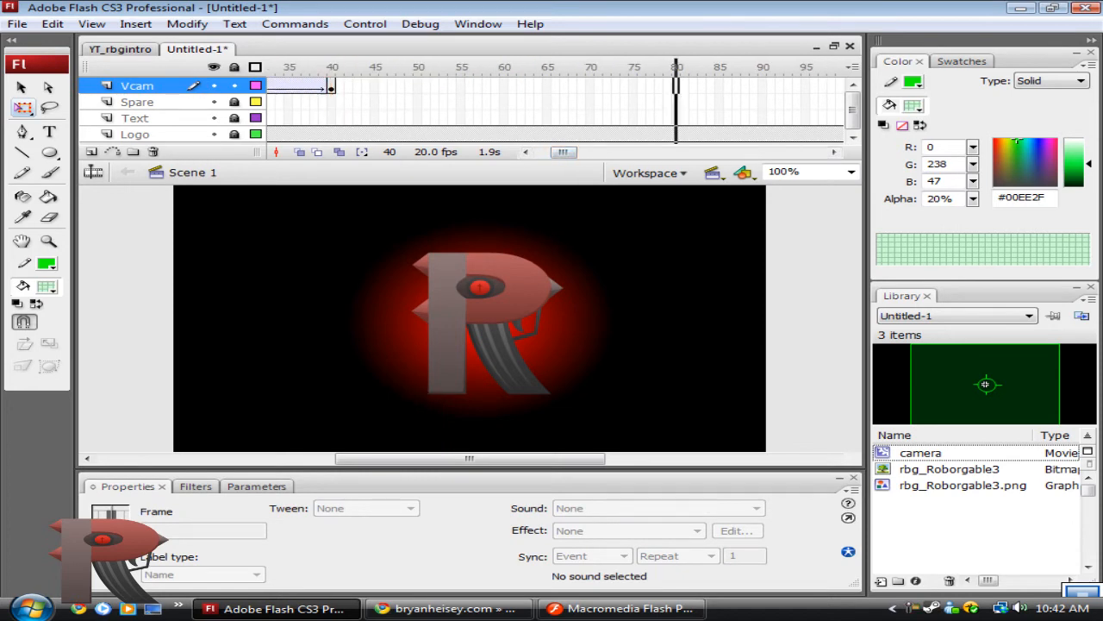
pyautogui.click(760, 183)
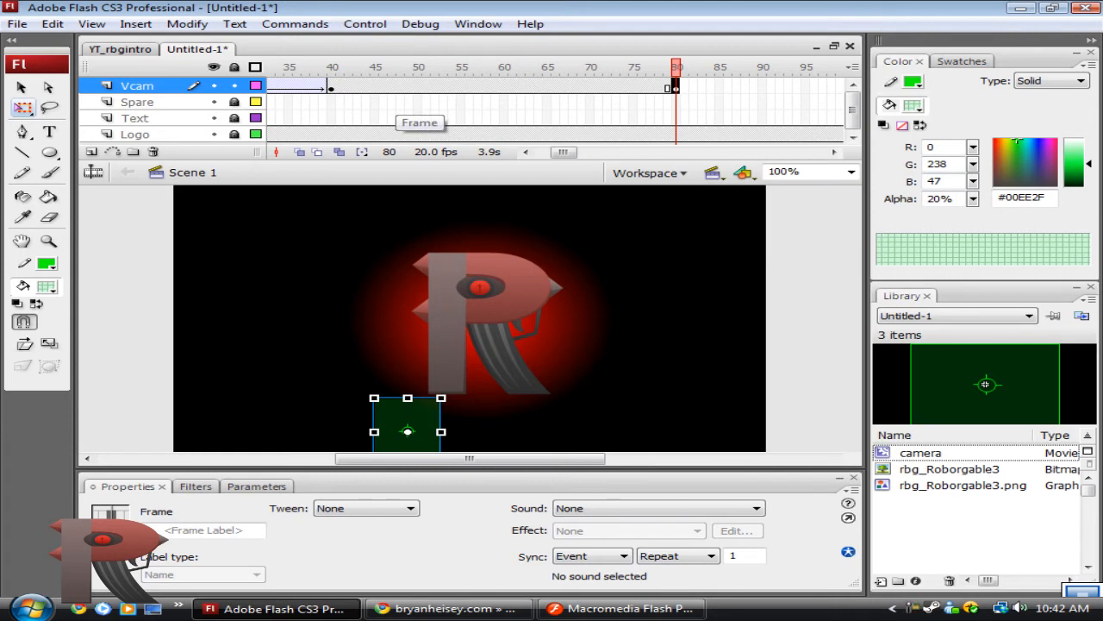
pyautogui.moveTo(407, 431); pyautogui.dragTo(408, 241)
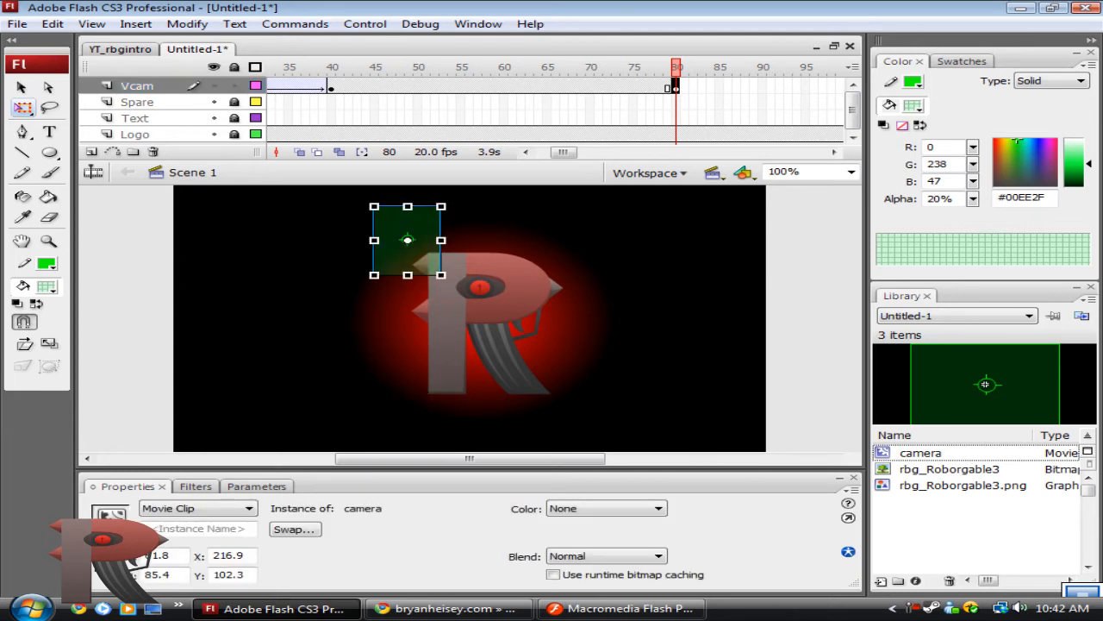
# - Create a motion tween on the Vcam layer between frames 40 and 80 and play it back
pyautogui.rightClick(332, 85)
pyautogui.click(366, 93)
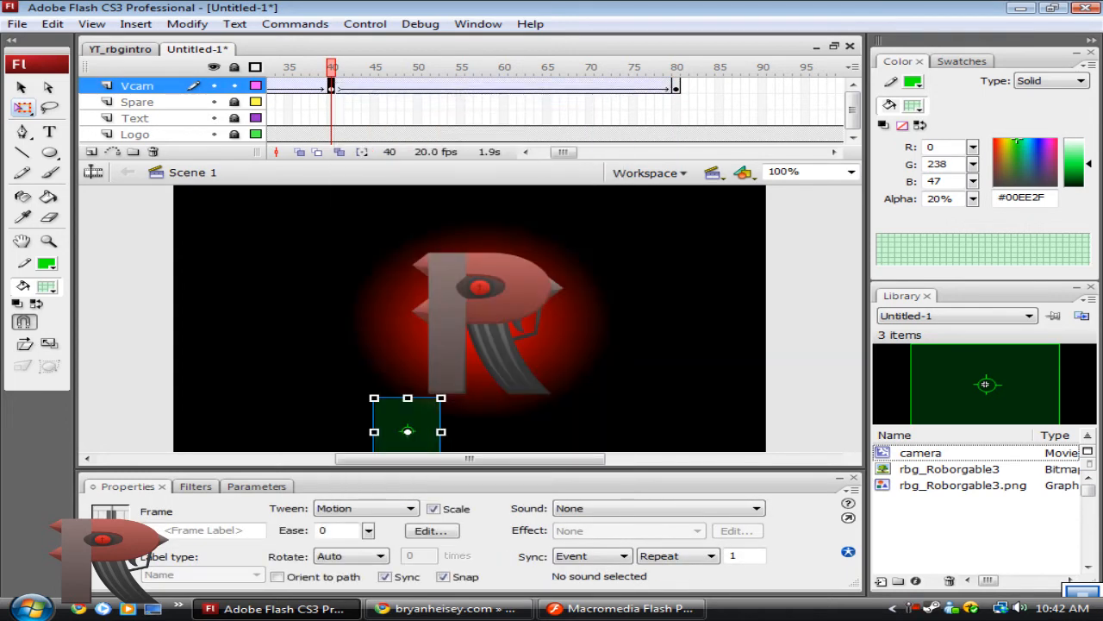
pyautogui.press('Return')
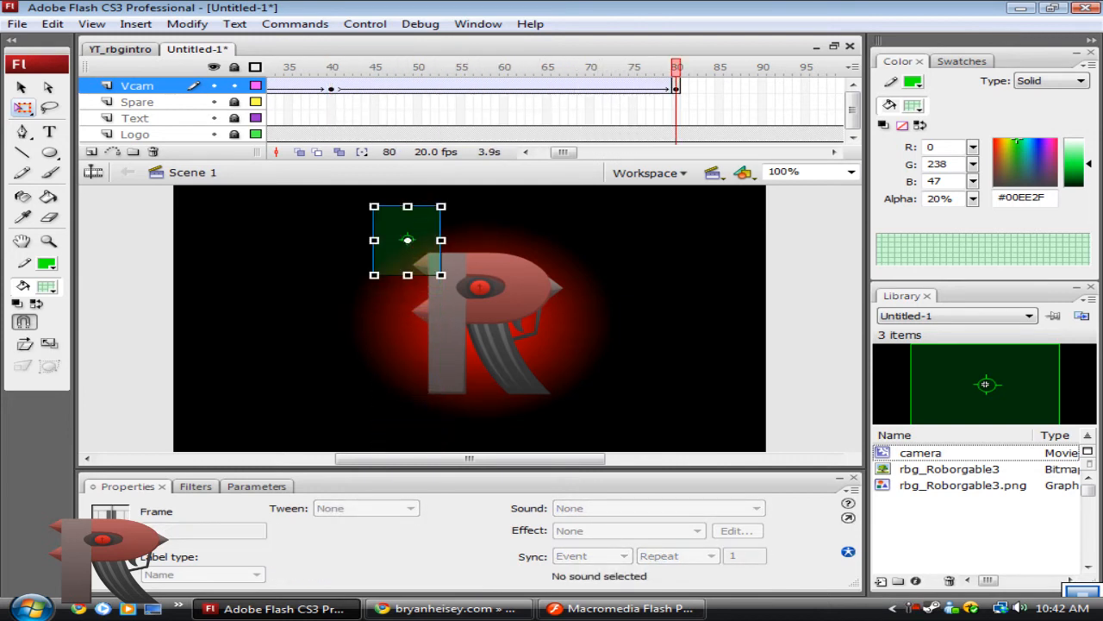
# - Insert a Vcam keyframe at frame 100 and rotate its camera to upright landscape orientation
pyautogui.moveTo(564, 152); pyautogui.dragTo(576, 151)
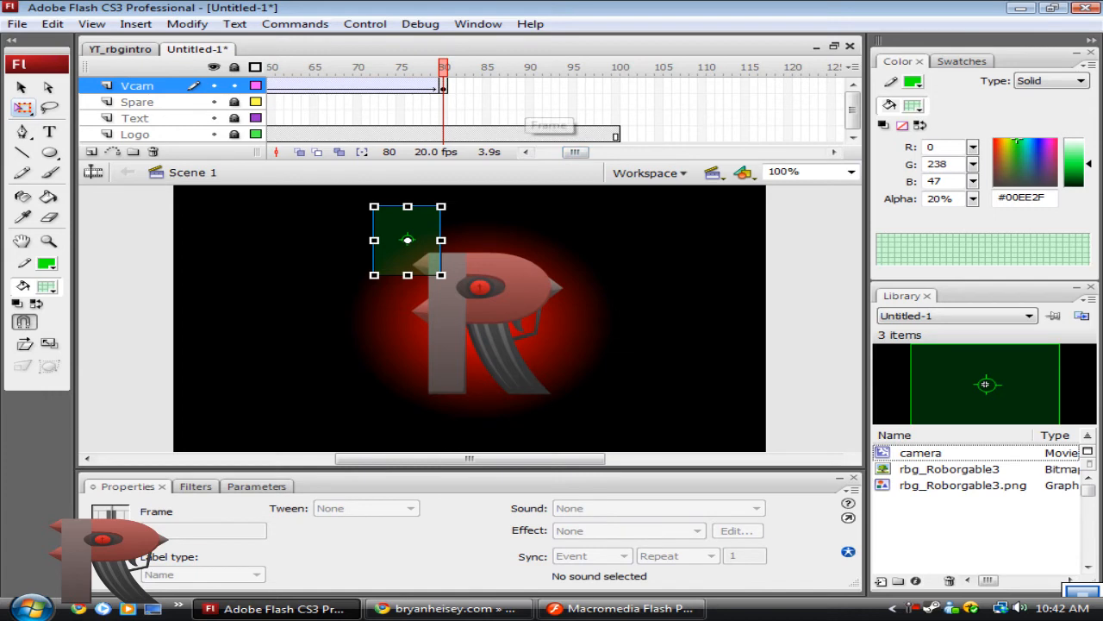
pyautogui.rightClick(615, 85)
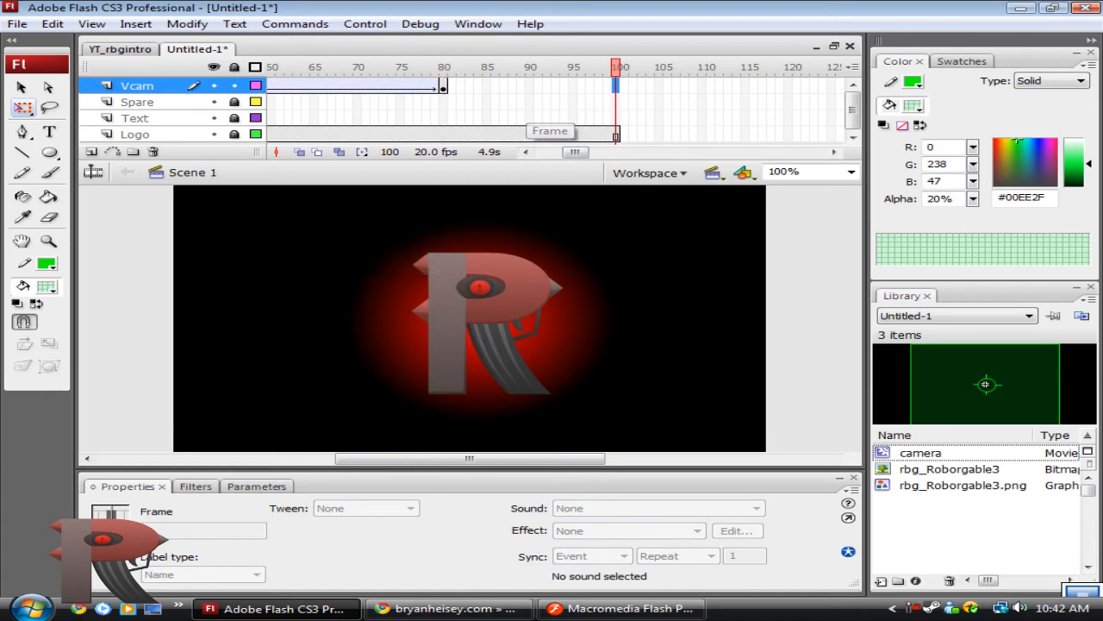
pyautogui.click(695, 181)
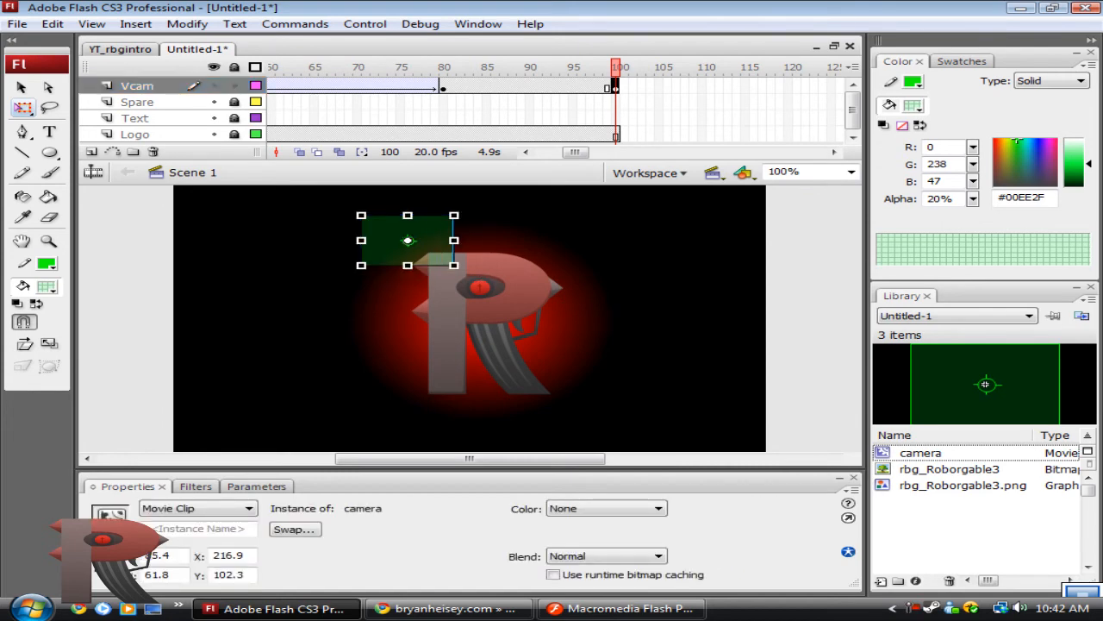
# - Create a motion tween on the Vcam layer between frames 80 and 100 and play it back from frame 80
pyautogui.rightClick(504, 85)
pyautogui.click(601, 94)
pyautogui.click(443, 86)
pyautogui.press('Return')
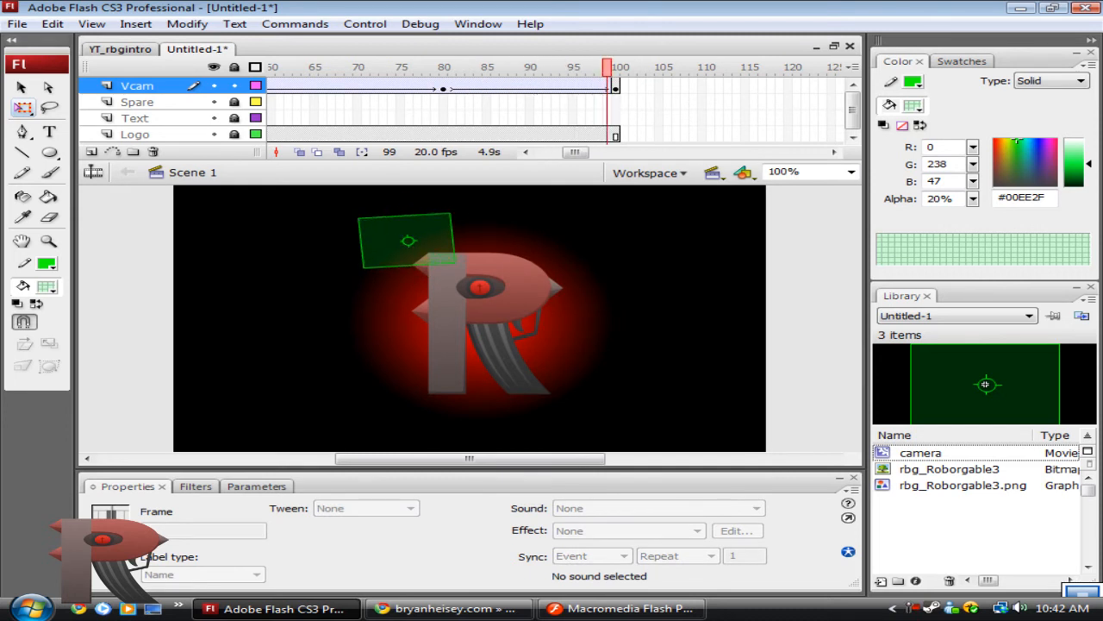
# - Extend the Logo layer to frame 200
pyautogui.moveTo(576, 152); pyautogui.dragTo(612, 152)
pyautogui.rightClick(746, 135)
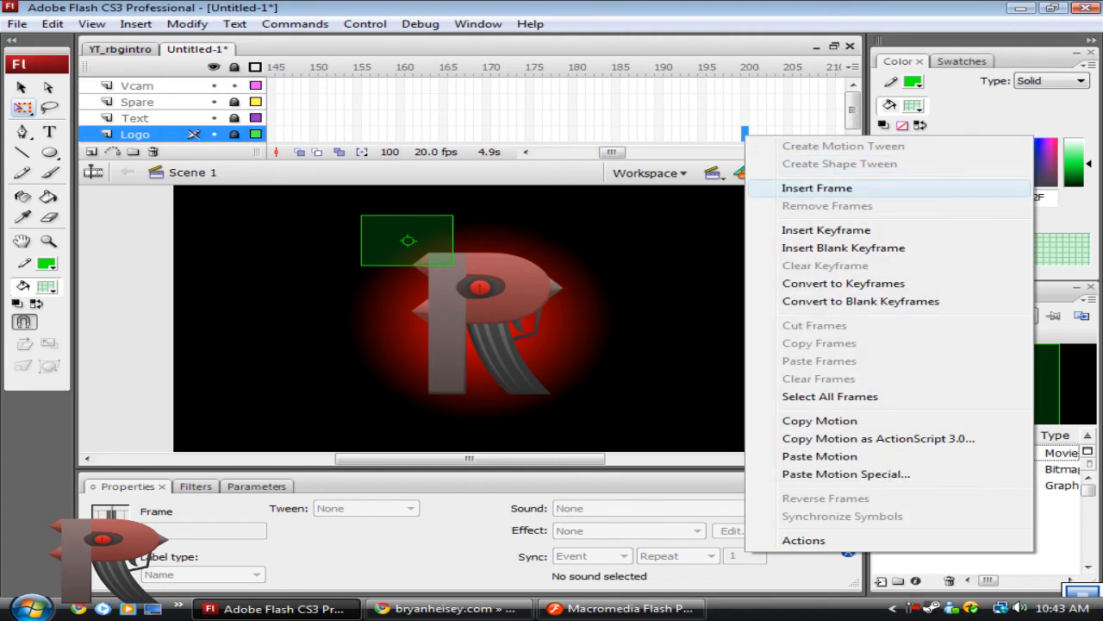
pyautogui.click(813, 184)
# - Extend the Vcam layer to frame 200
pyautogui.click(746, 86)
pyautogui.rightClick(745, 85)
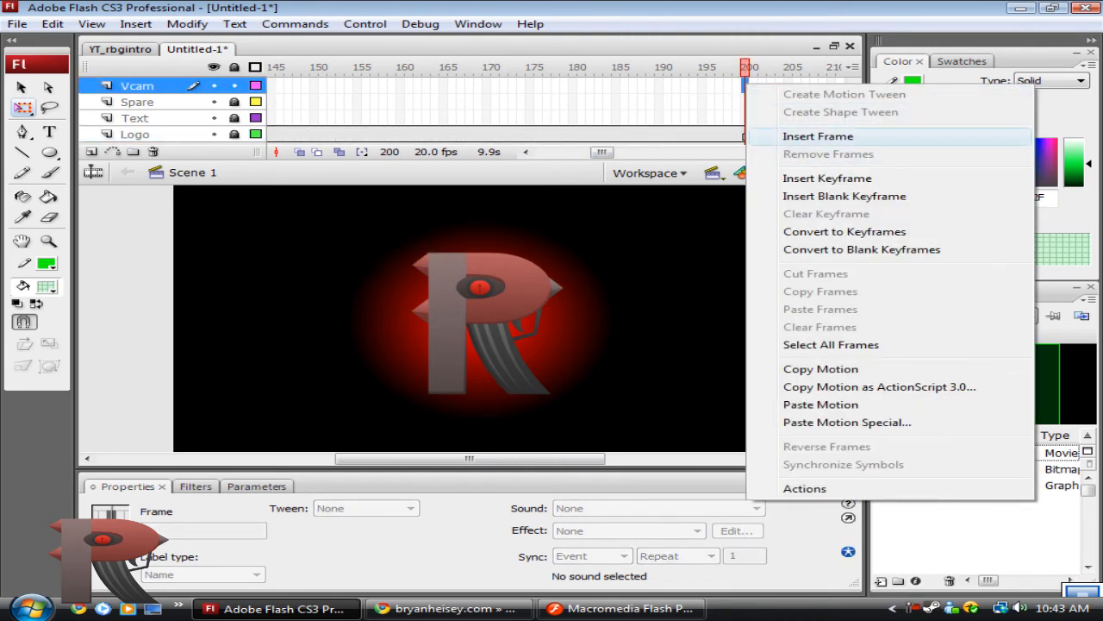
pyautogui.click(813, 134)
# - Remove the Vcam layer's frames from 101 onward so the layer ends at frame 100
pyautogui.moveTo(601, 152)
pyautogui.mouseDown()
pyautogui.moveTo(571, 152)
pyautogui.moveTo(602, 152)
pyautogui.mouseUp()
pyautogui.click(788, 85)
pyautogui.moveTo(788, 85); pyautogui.dragTo(267, 86)
pyautogui.moveTo(573, 85); pyautogui.dragTo(545, 85)
pyautogui.rightClick(566, 85)
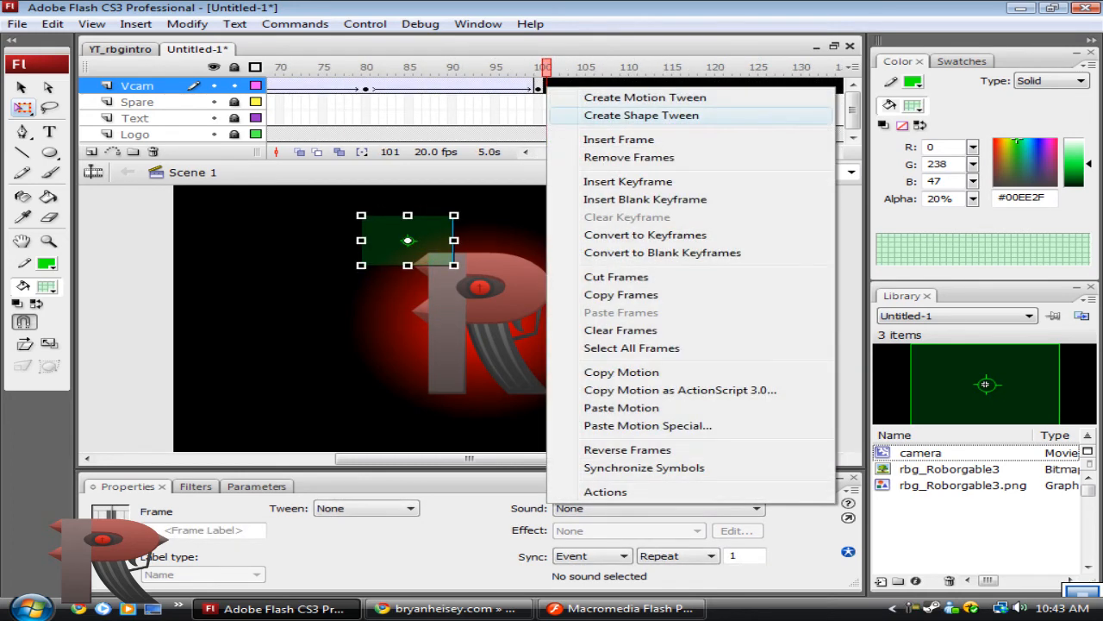
pyautogui.click(628, 155)
# - Insert a keyframe on the Vcam layer at frame 140 and check the camera at frame 100
pyautogui.moveTo(576, 151); pyautogui.dragTo(582, 152)
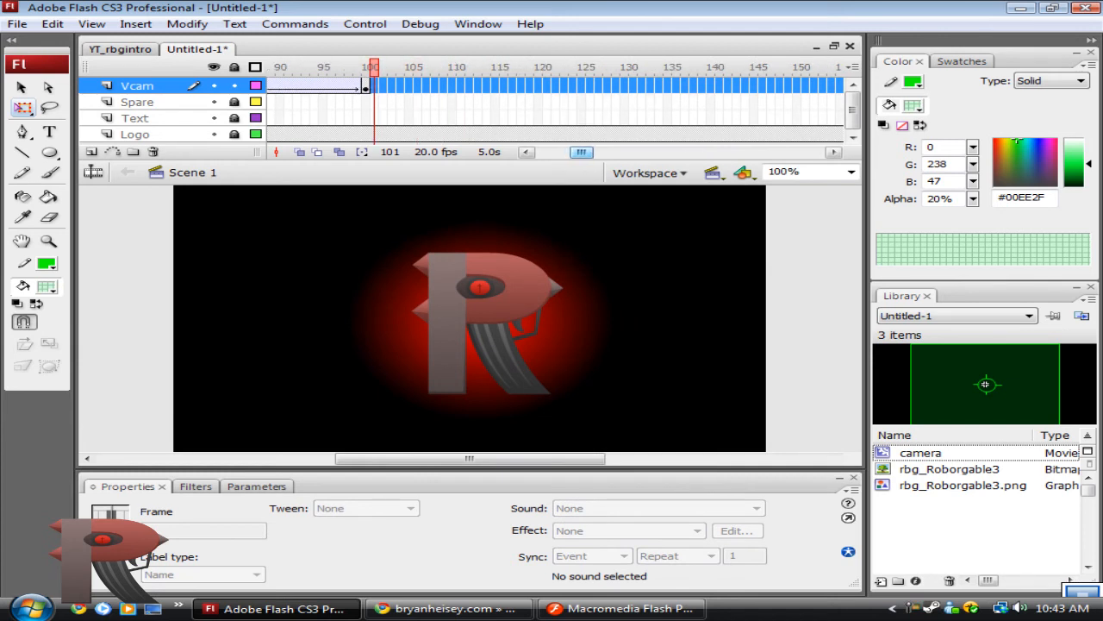
pyautogui.click(710, 86)
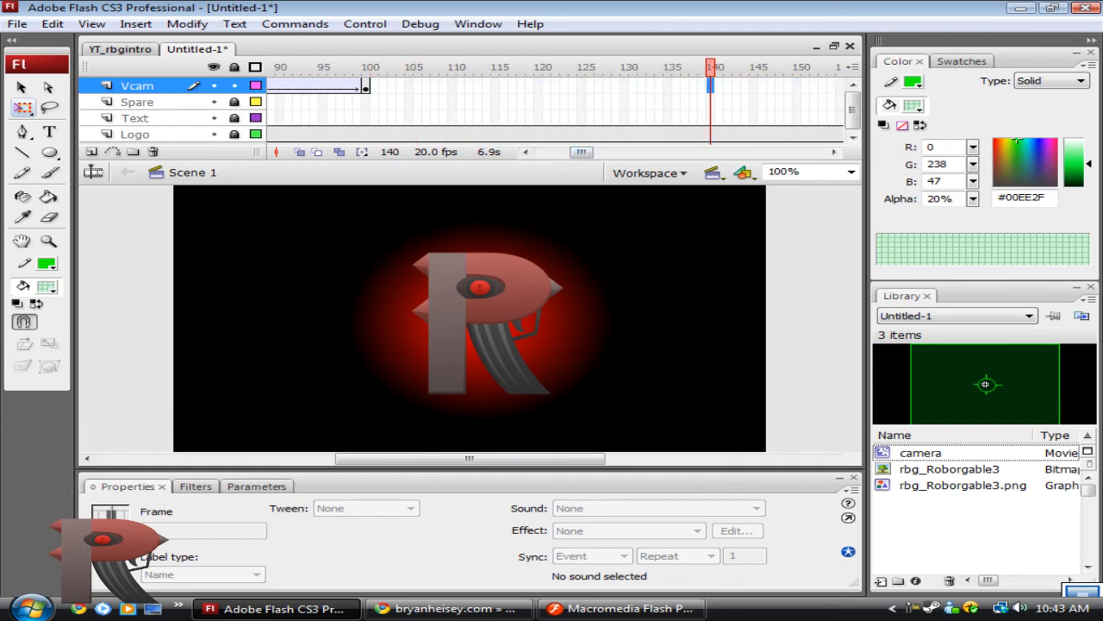
pyautogui.rightClick(712, 86)
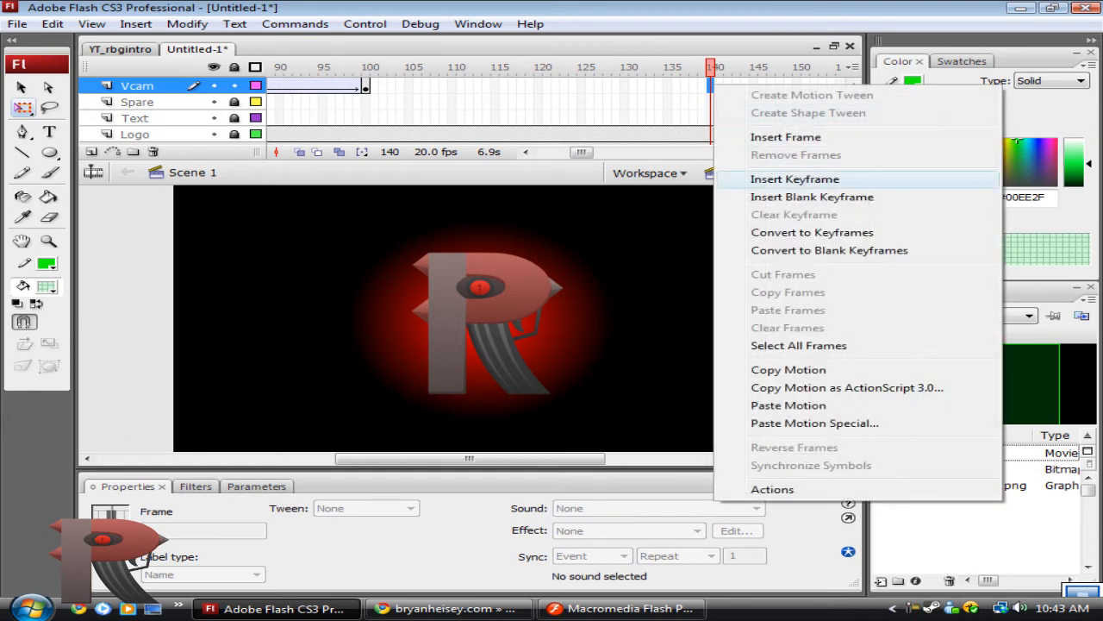
pyautogui.click(794, 179)
pyautogui.click(365, 86)
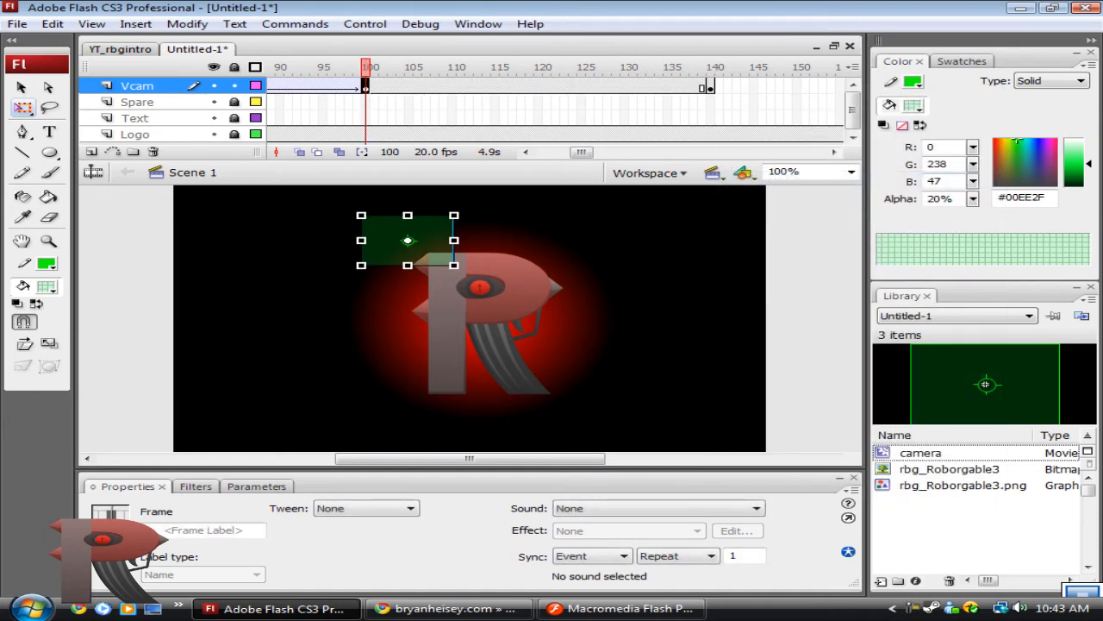
# - Enlarge the camera at frame 140 to about 554 × 401 px and position it over the whole stage, around X 273, Y 197
pyautogui.click(710, 87)
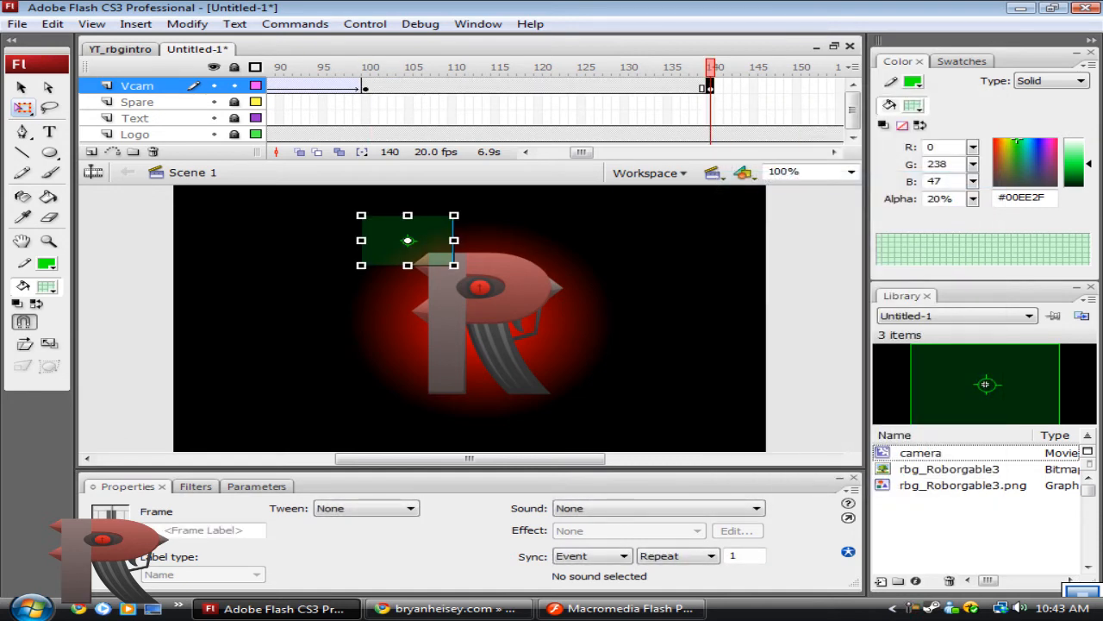
pyautogui.moveTo(454, 265); pyautogui.dragTo(710, 403)
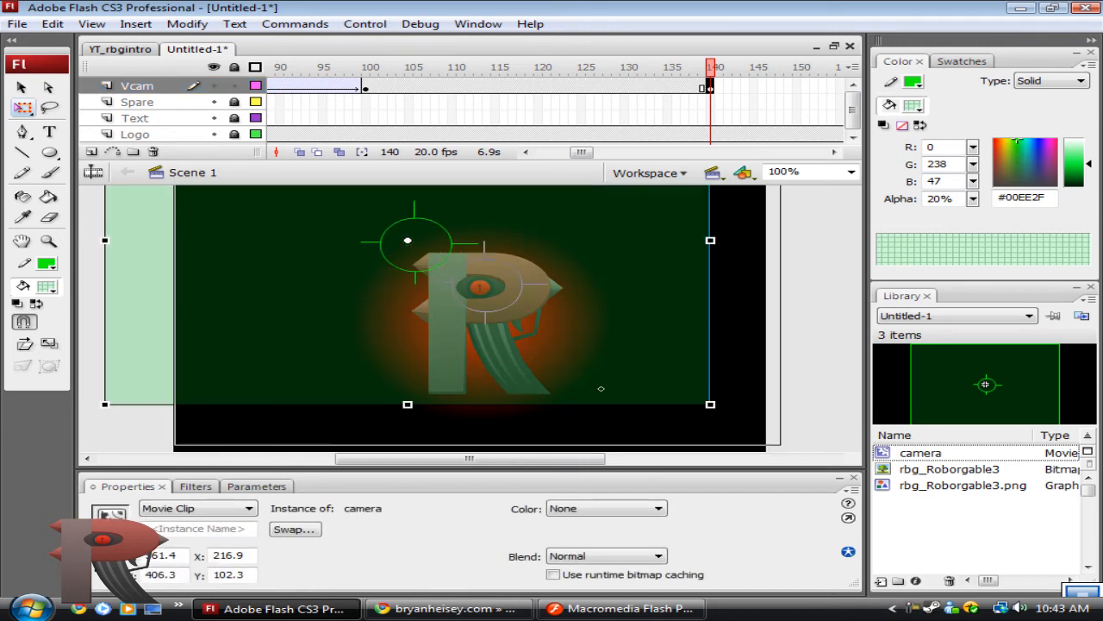
pyautogui.moveTo(597, 395); pyautogui.dragTo(602, 400)
pyautogui.scroll(-3, 602, 400)
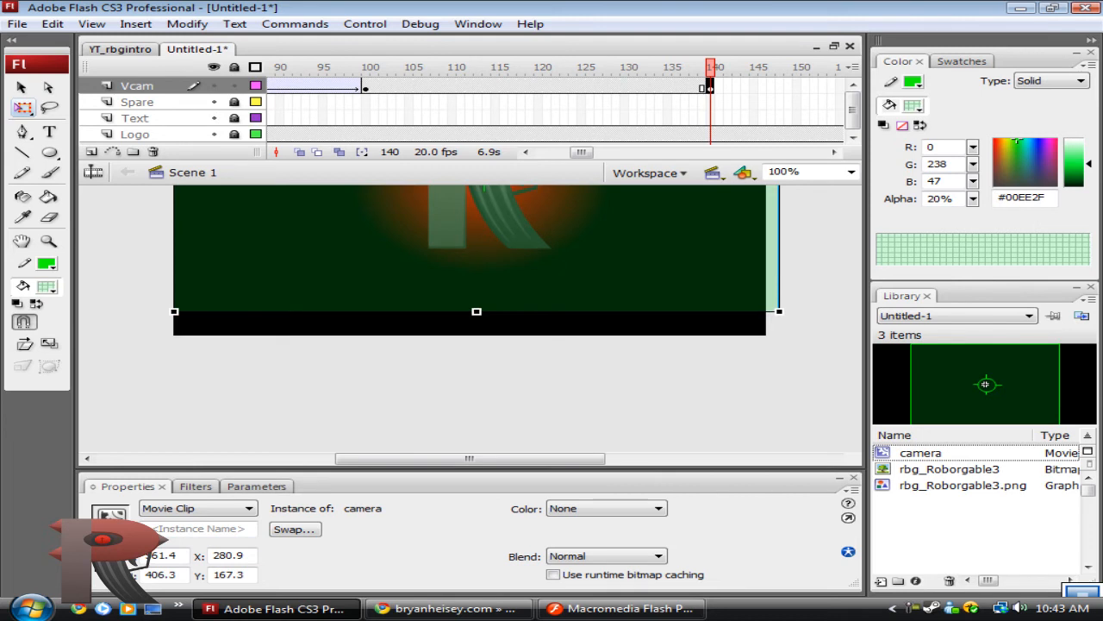
pyautogui.moveTo(779, 311); pyautogui.dragTo(739, 328)
pyautogui.scroll(3, 695, 307)
pyautogui.scroll(-4, 740, 327)
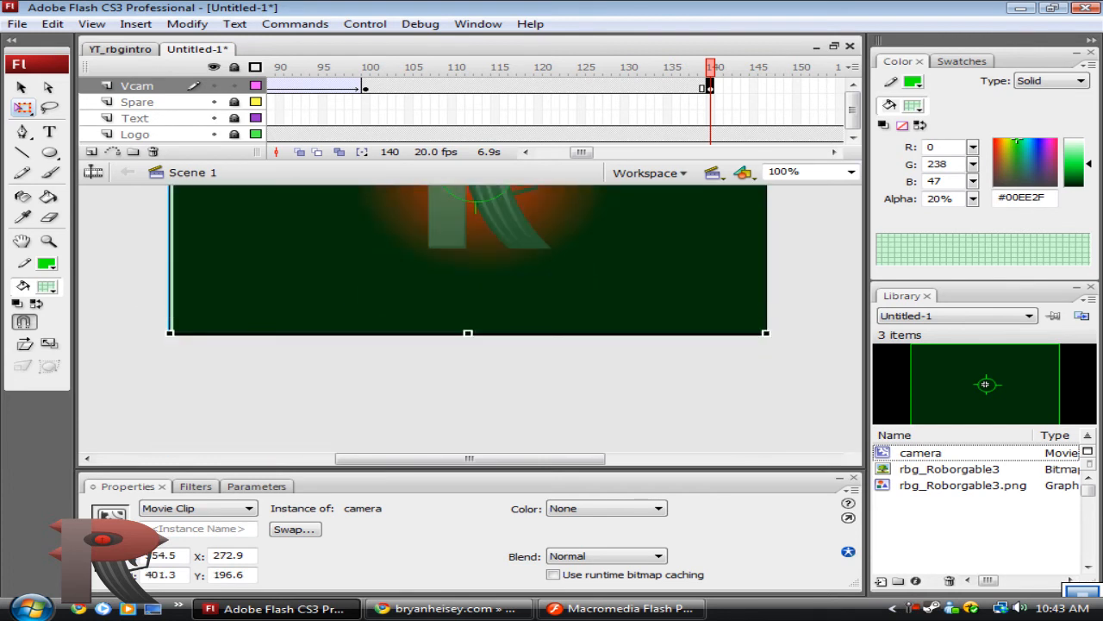
pyautogui.scroll(2, 739, 328)
pyautogui.press('Escape')
pyautogui.scroll(2, 740, 327)
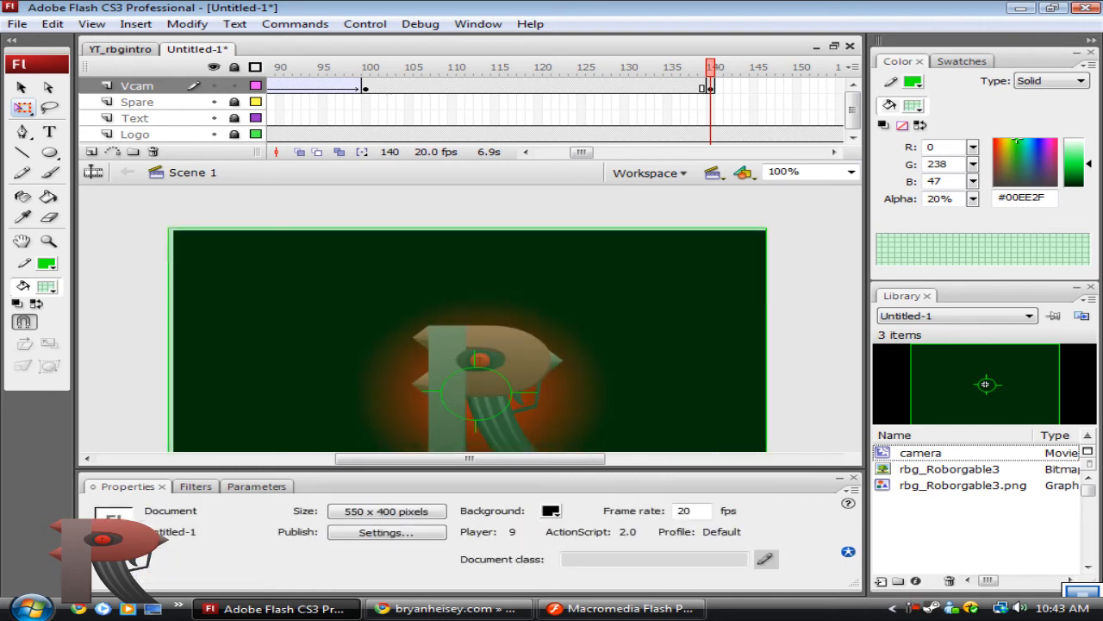
# - Create a motion tween on the Vcam layer between frames 100 and 140 and play the animation back from frame 1
pyautogui.rightClick(425, 85)
pyautogui.click(522, 94)
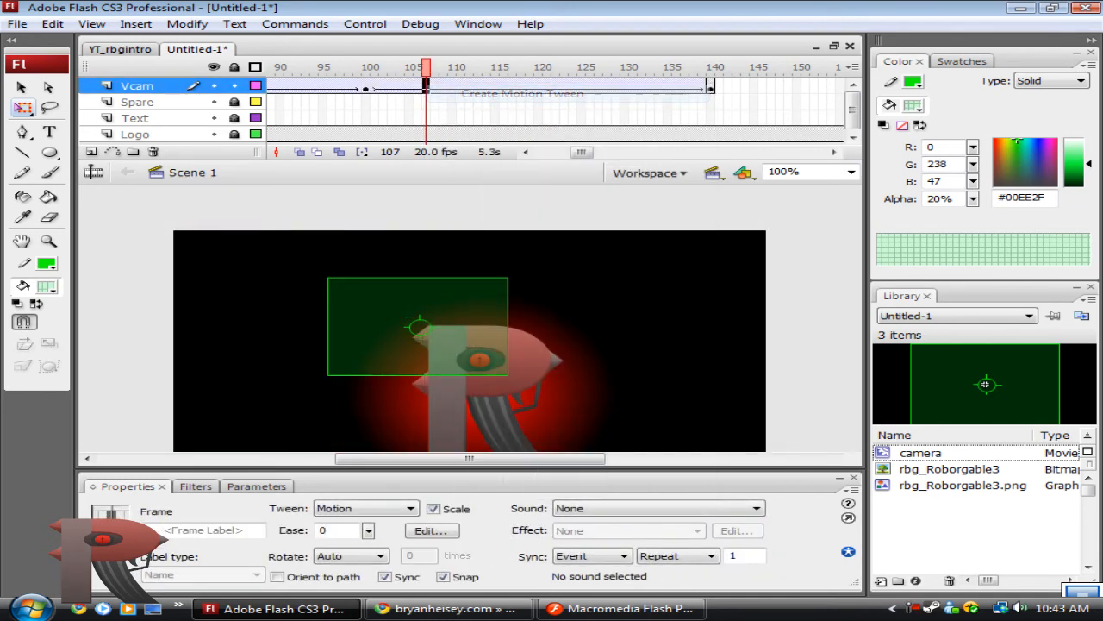
pyautogui.moveTo(570, 152); pyautogui.dragTo(548, 151)
pyautogui.click(271, 87)
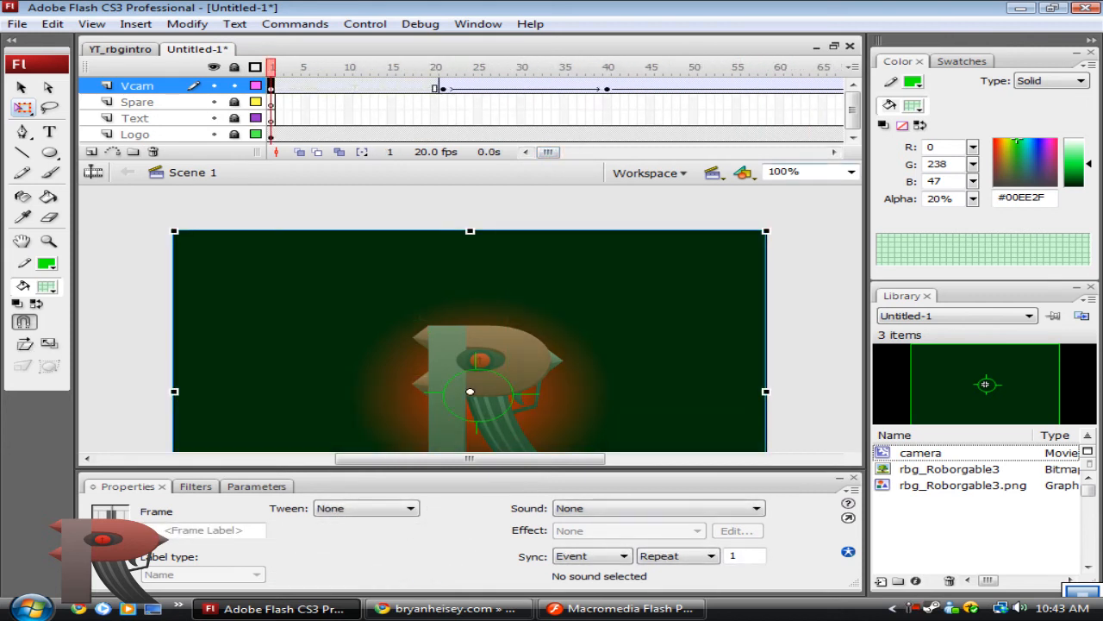
pyautogui.click(851, 172)
pyautogui.click(786, 182)
pyautogui.press('Escape')
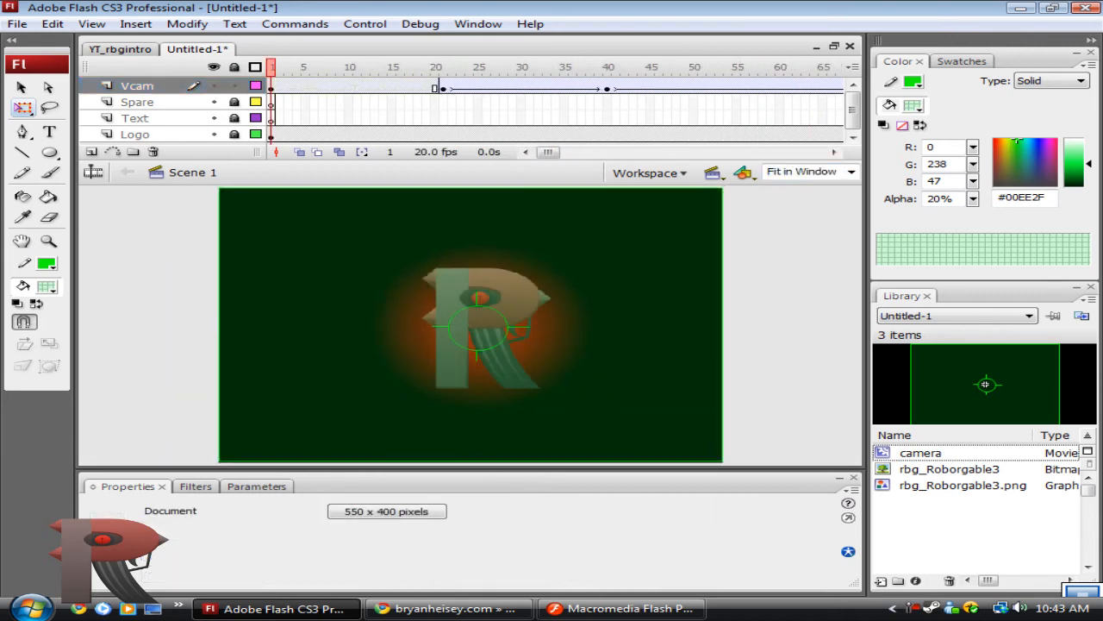
pyautogui.press('Return')
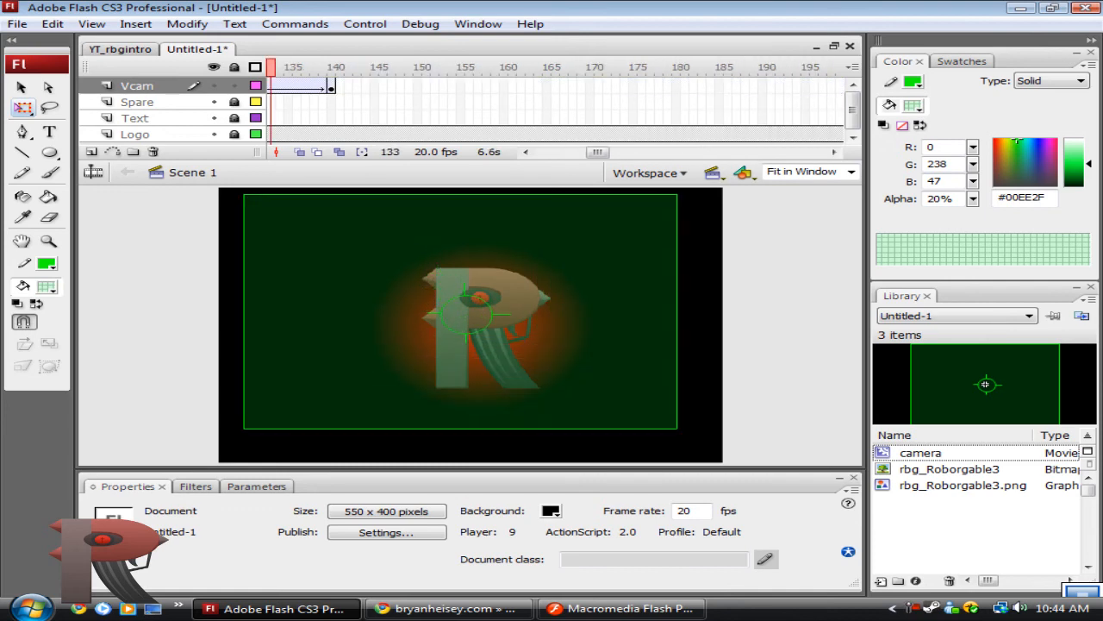
# - Look at the camera setup in the YT_rbgintro document and return to Untitled-1
pyautogui.hotkey('ctrl', 'Tab')
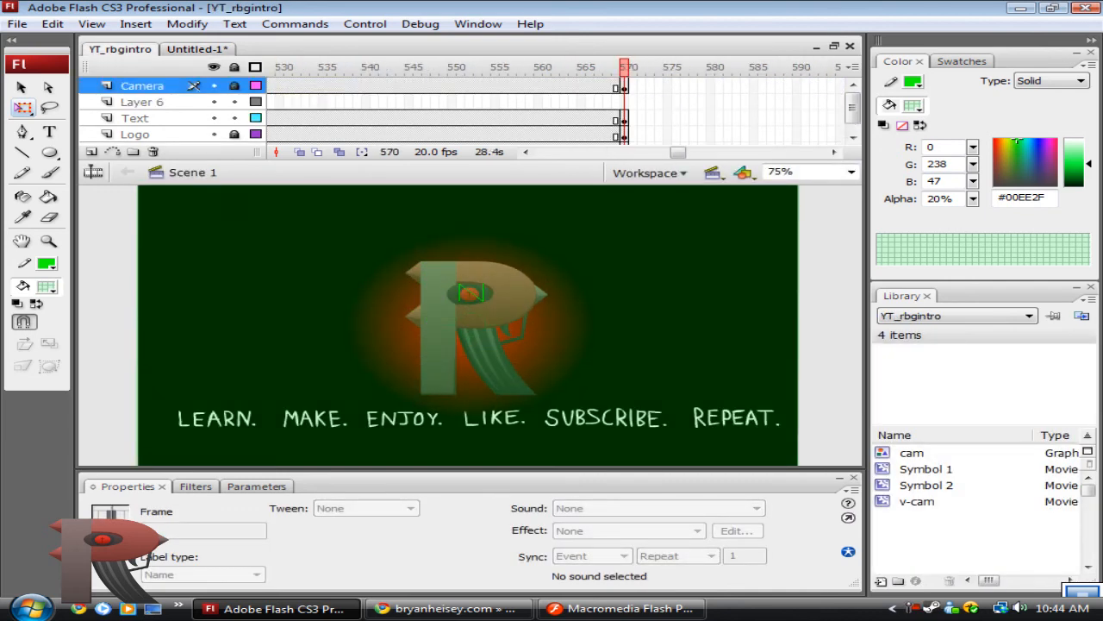
pyautogui.hotkey('ctrl', 'Tab')
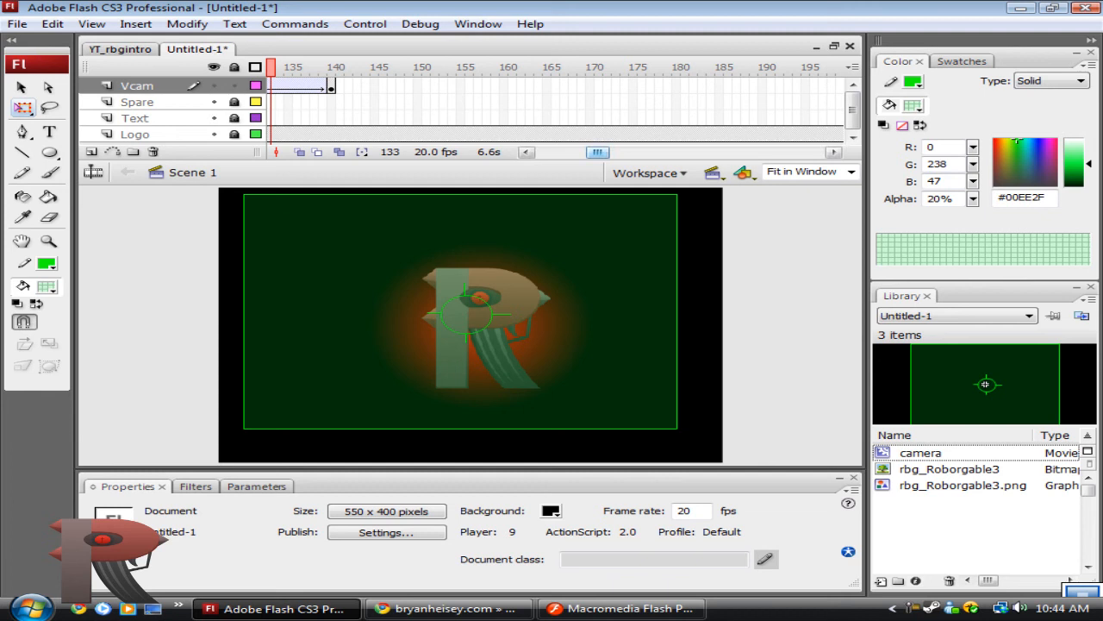
# - Test the movie to preview what the virtual camera shows, and close the preview window
pyautogui.click(597, 152)
pyautogui.moveTo(597, 152); pyautogui.dragTo(548, 152)
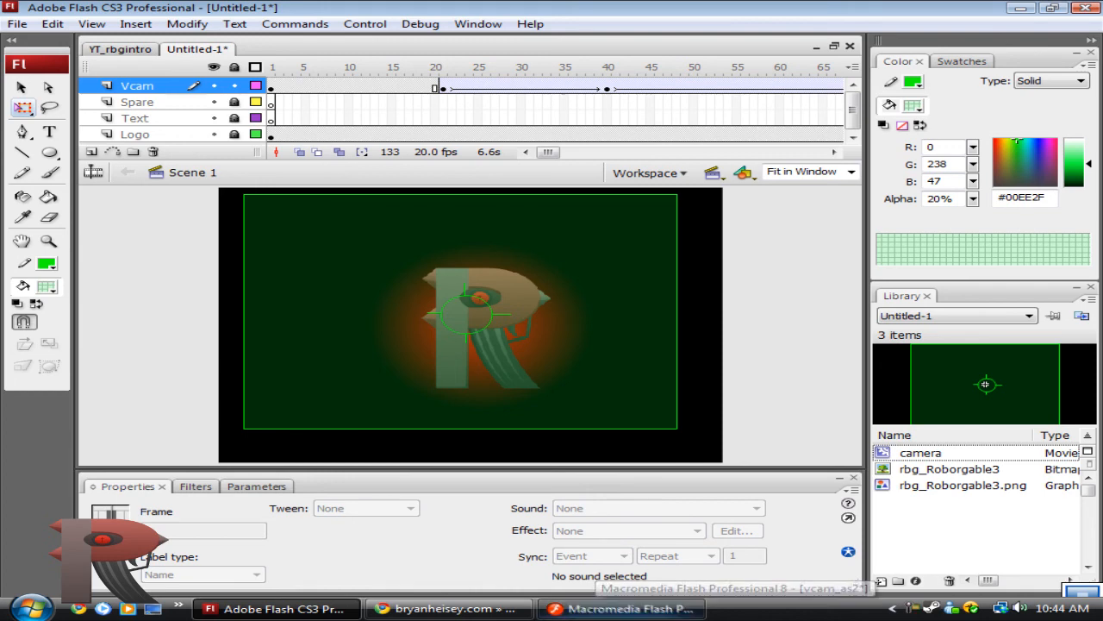
pyautogui.click(621, 608)
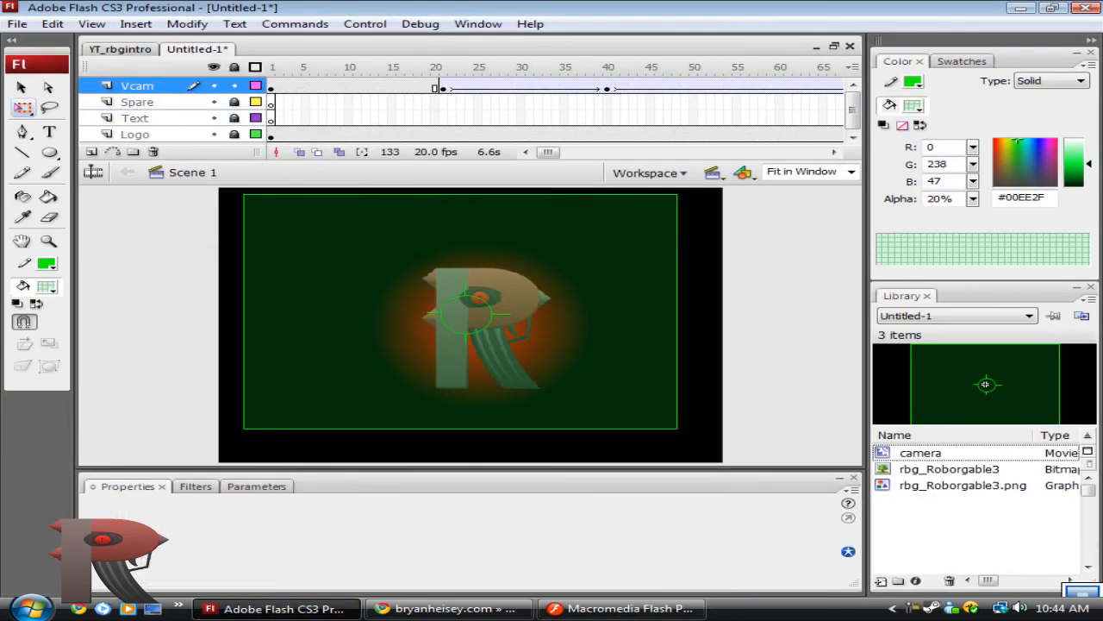
pyautogui.hotkey('ctrl', 'Return')
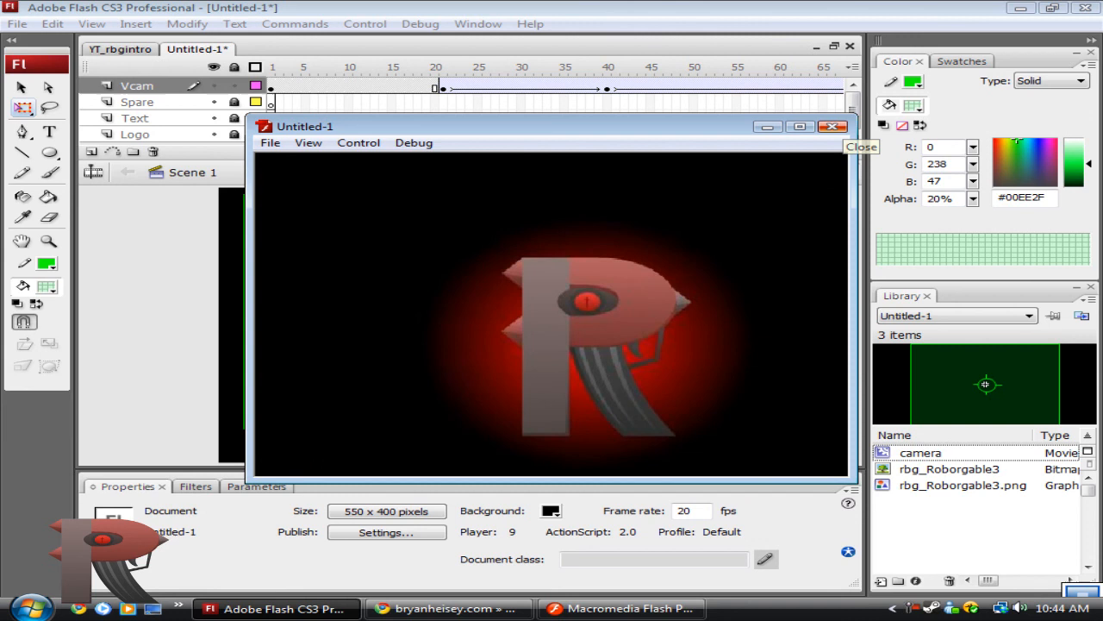
pyautogui.click(832, 126)
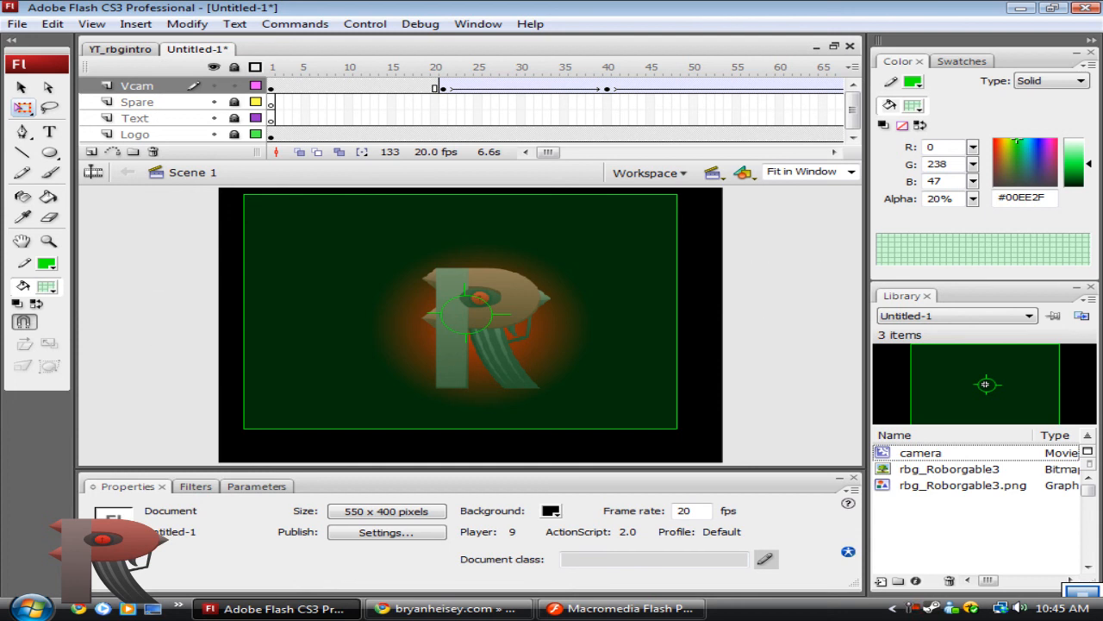
pyautogui.rightClick(916, 607)
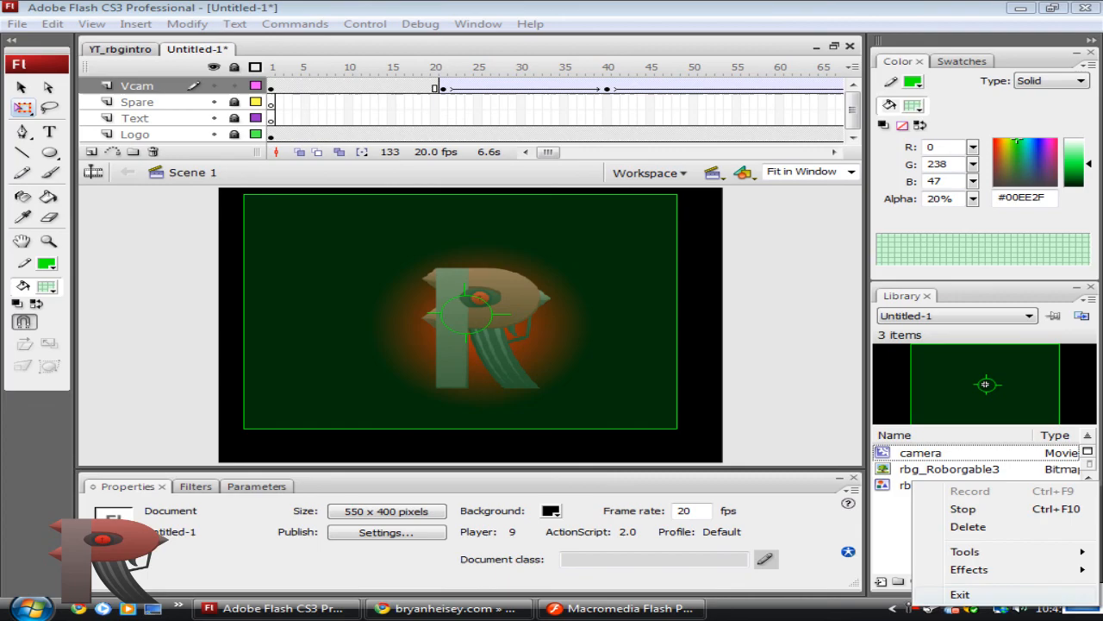
pyautogui.click(963, 508)
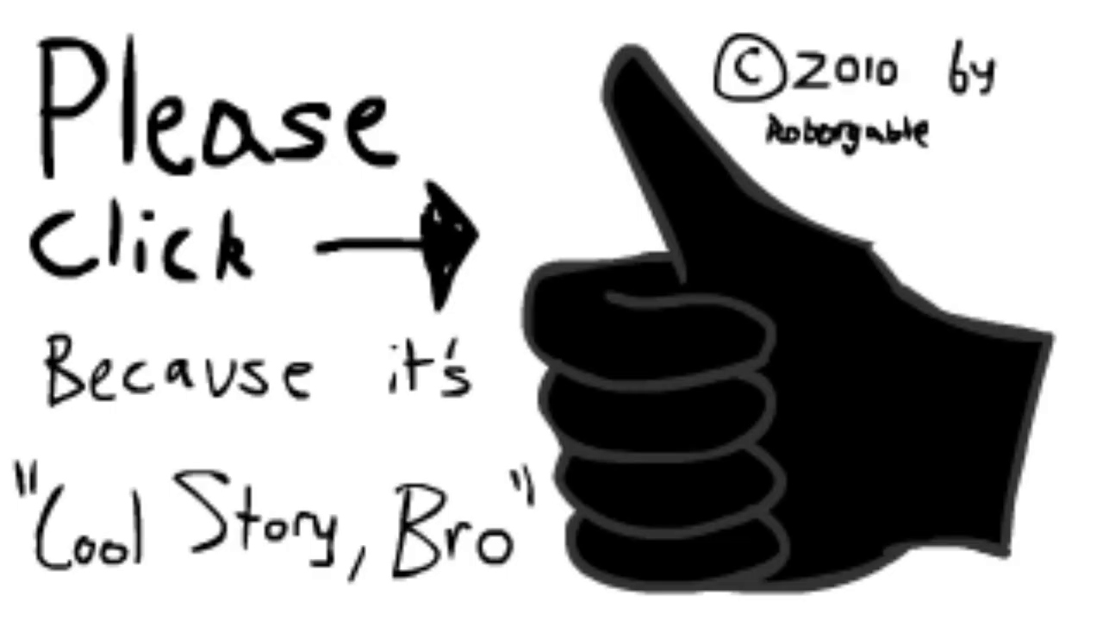